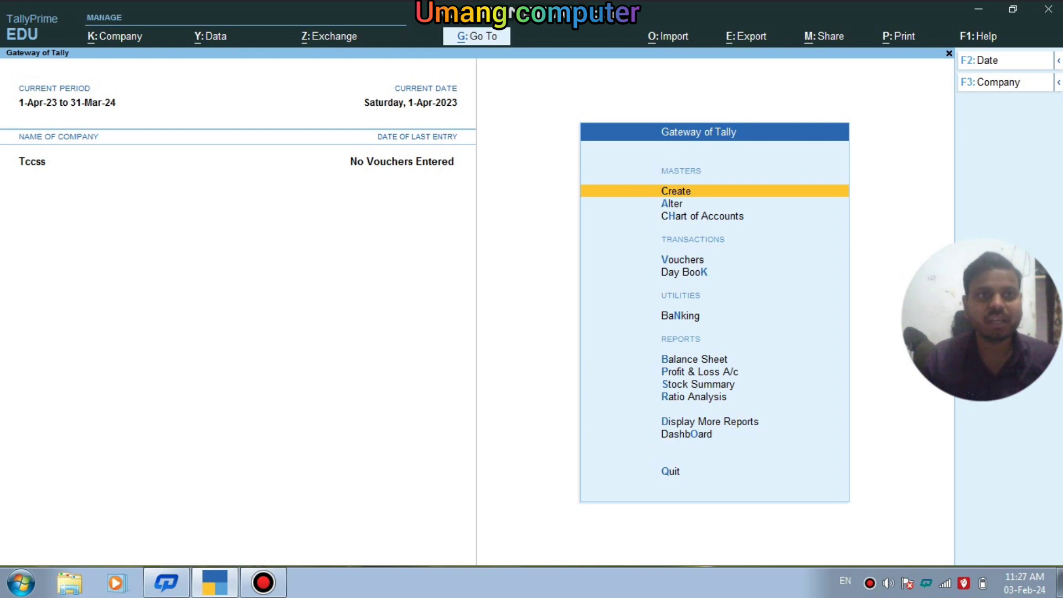
- Start creating a new company named Tcs, keeping the same mailing name and leaving the address blank
key(alt+k)
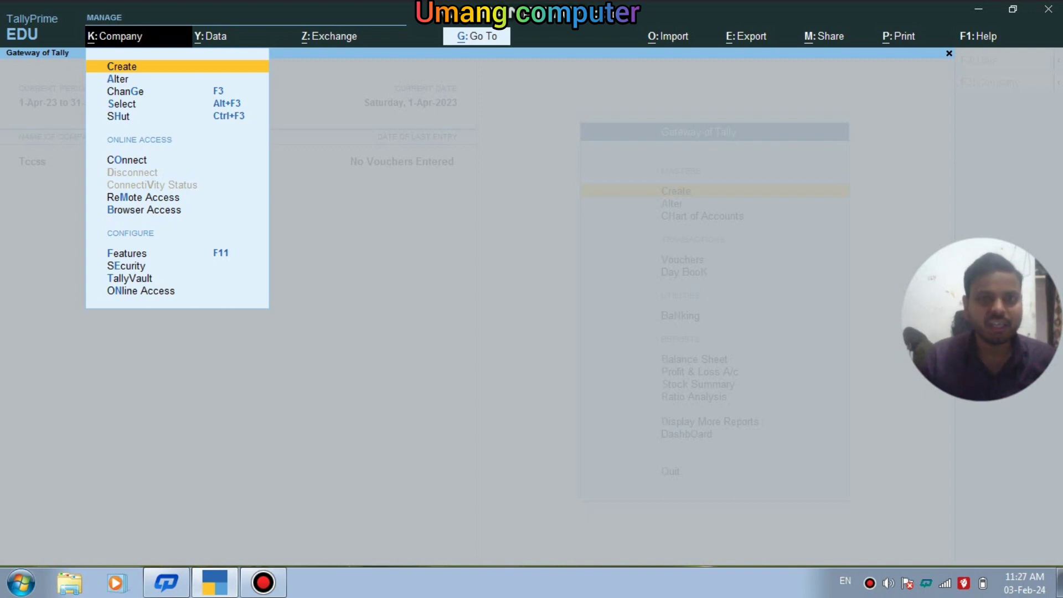
key(Return)
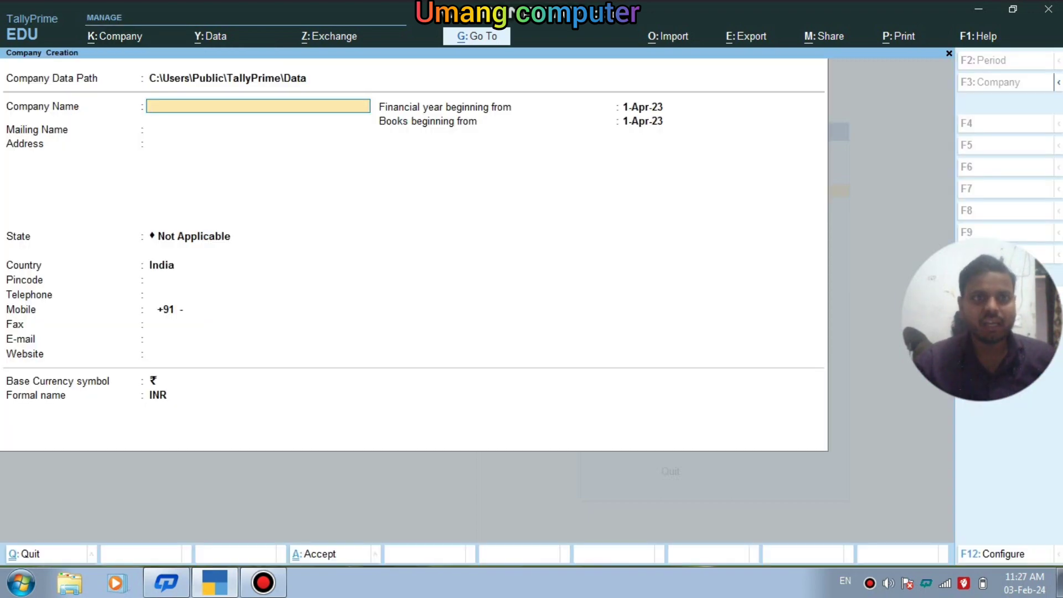
text(Tcs)
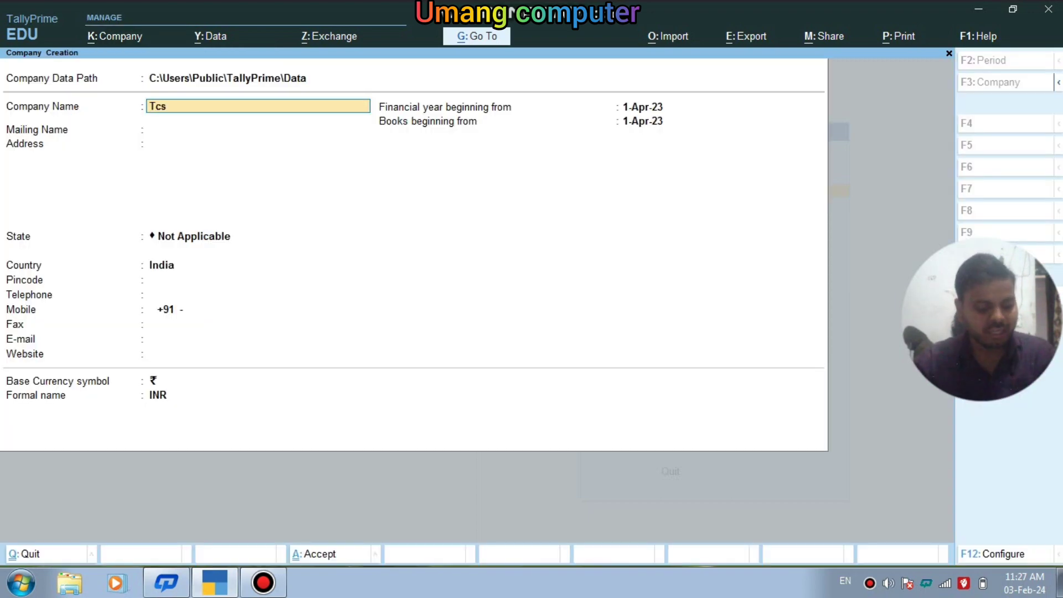
key(Return)
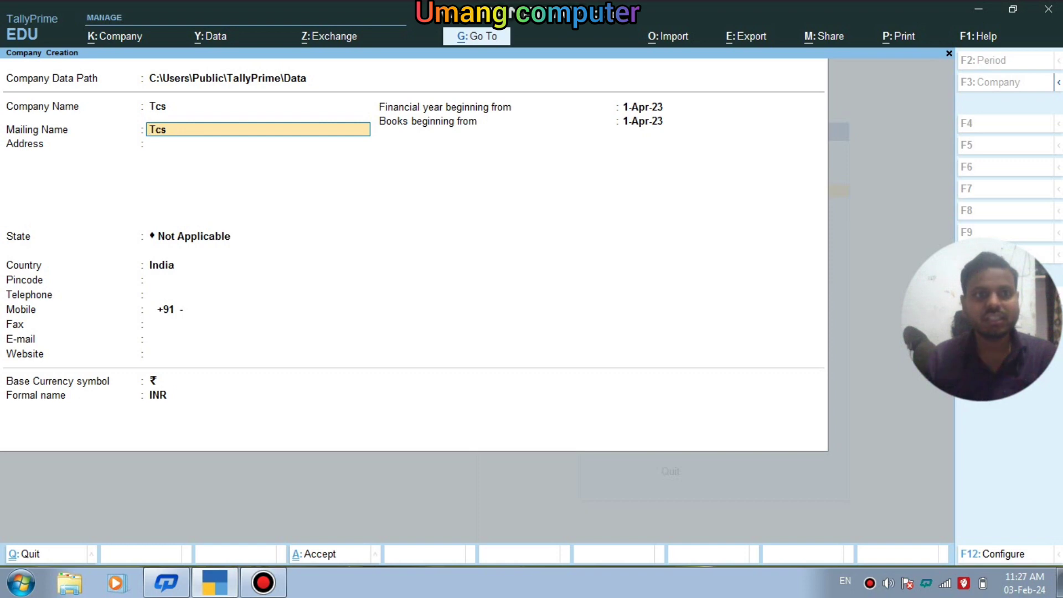
key(Return)
key(Return)
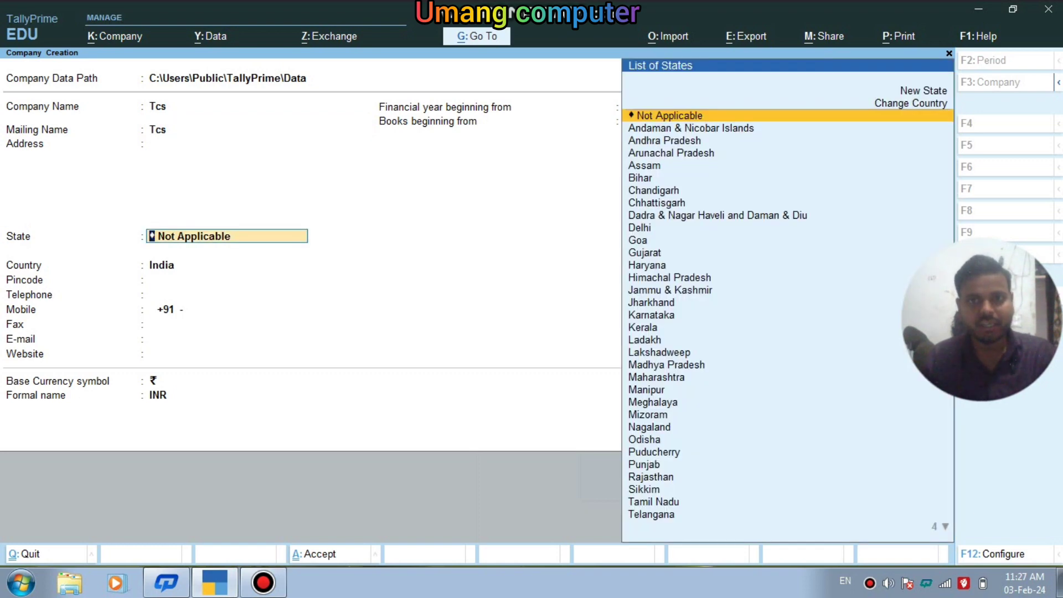
- Set the company's state to Uttar Pradesh, leave the contact details blank and save the new company
text(U)
key(Down)
key(Down)
key(Return)
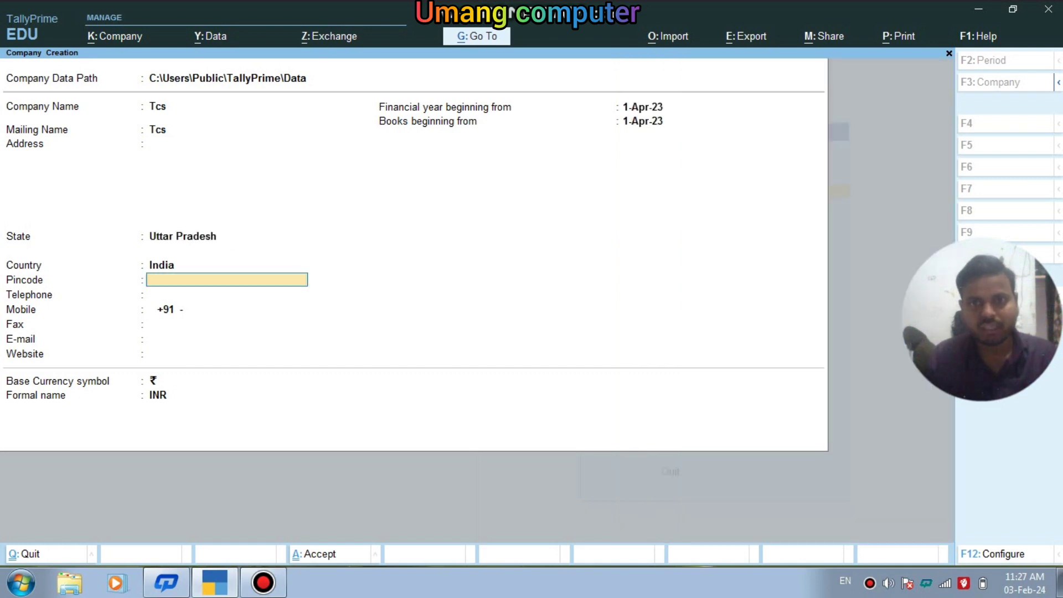
key(Return)
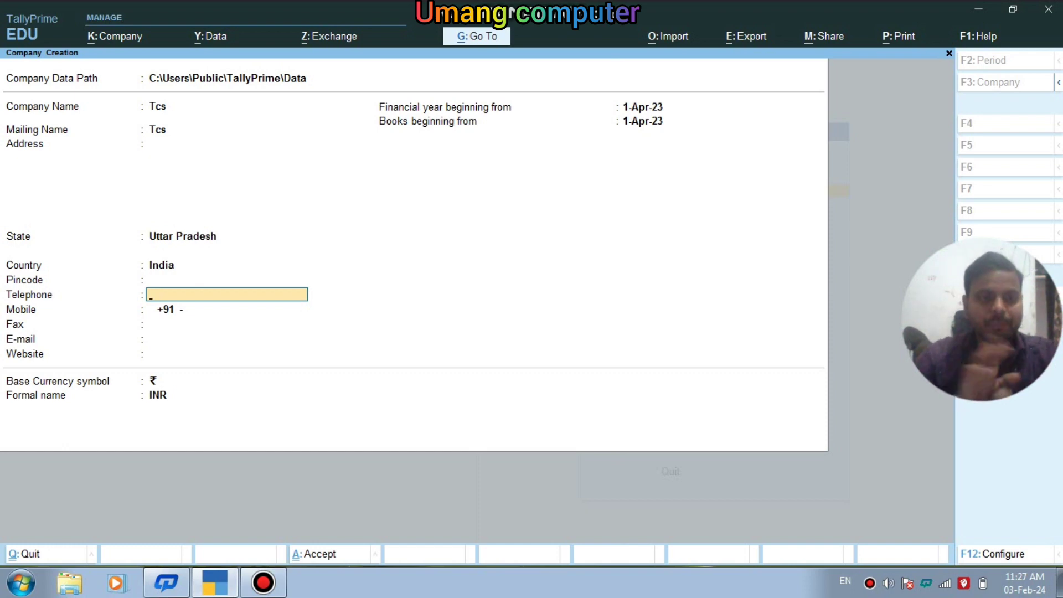
key(ctrl)
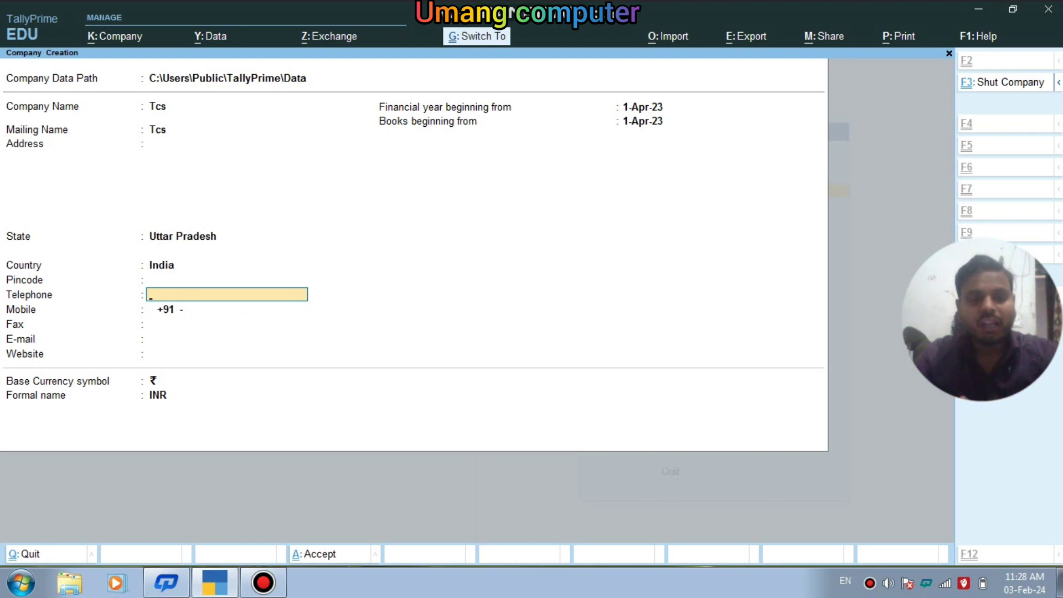
key(ctrl+a)
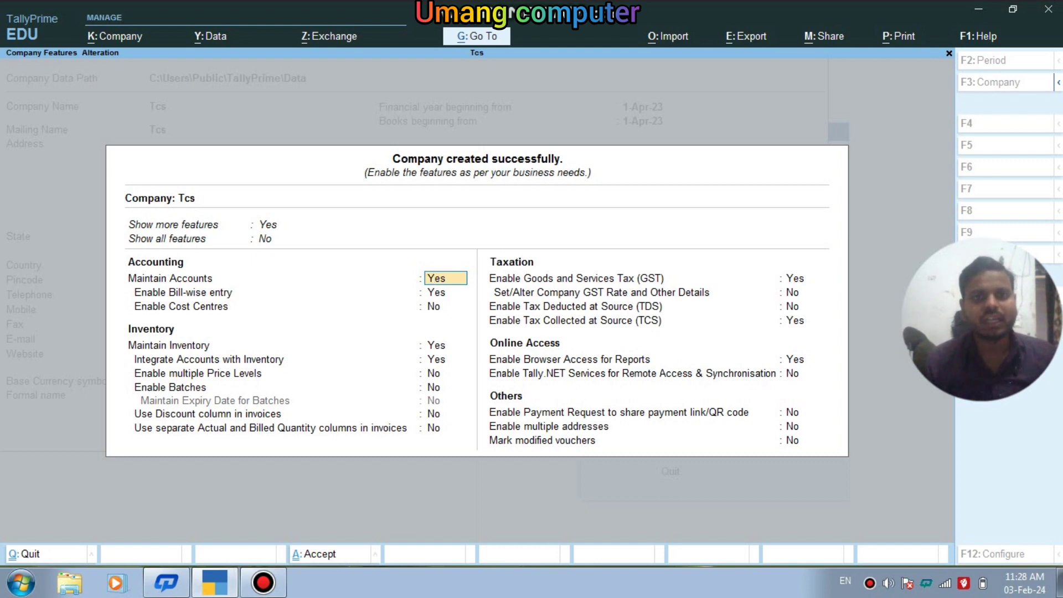
- Keep the default accounting and inventory features and open the GST registration details with GST enabled
key(Return)
key(Return)
key(Return)
key(Return)
key(Return)
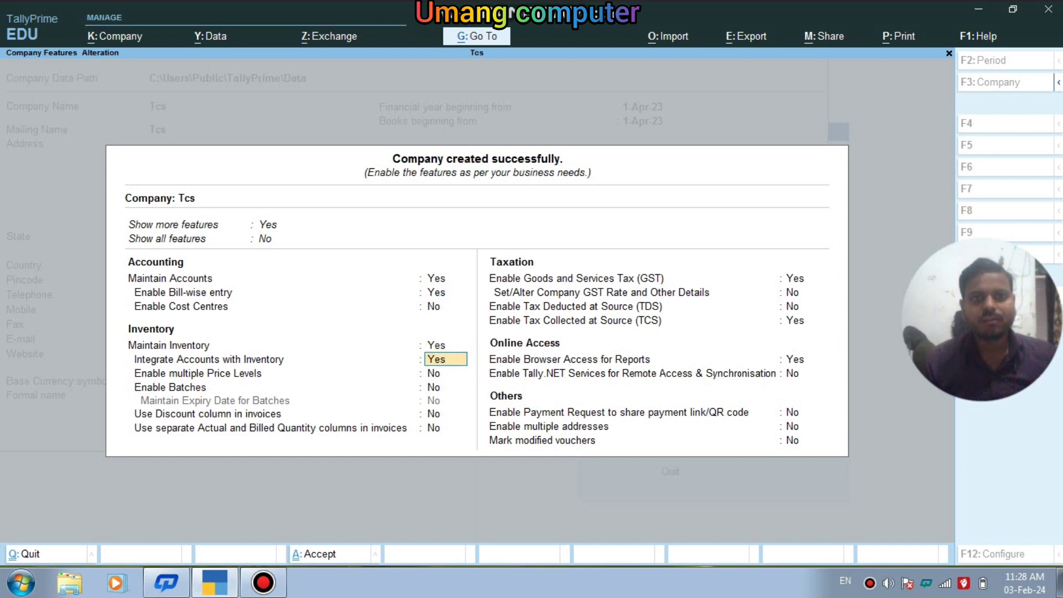
key(Return)
key(Return)
key(Return)
key(Return)
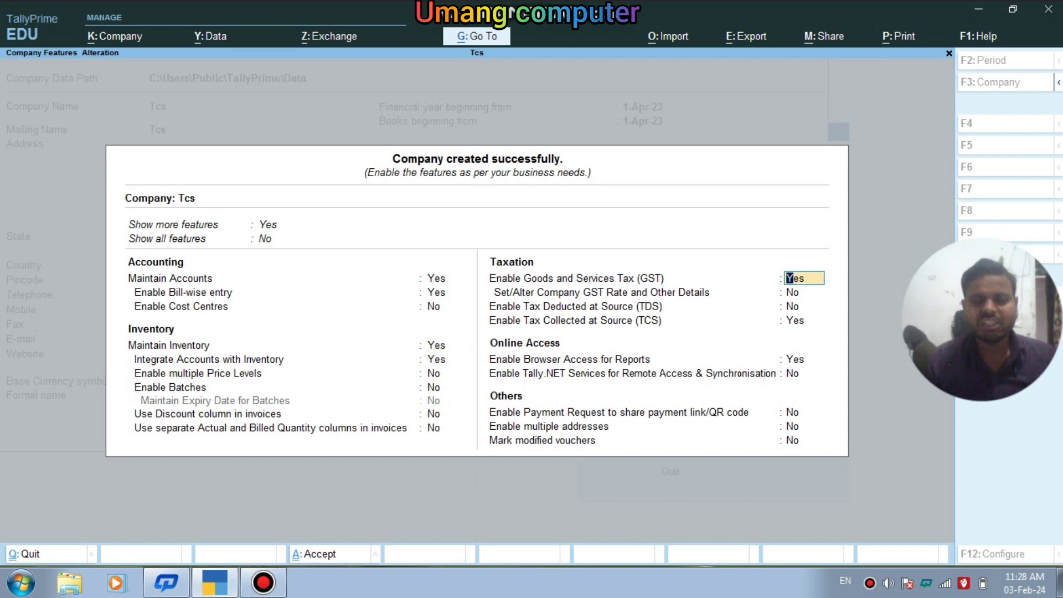
key(Return)
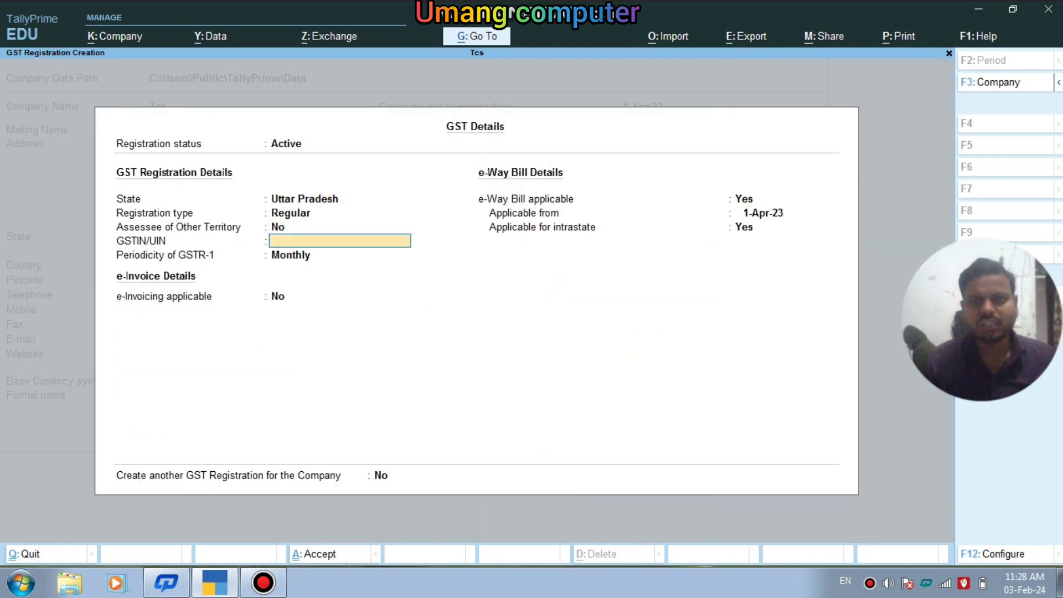
- Enter the company's GSTIN, keep the default e-Way Bill and e-invoice settings, and accept the GST details
key(Return)
key(Return)
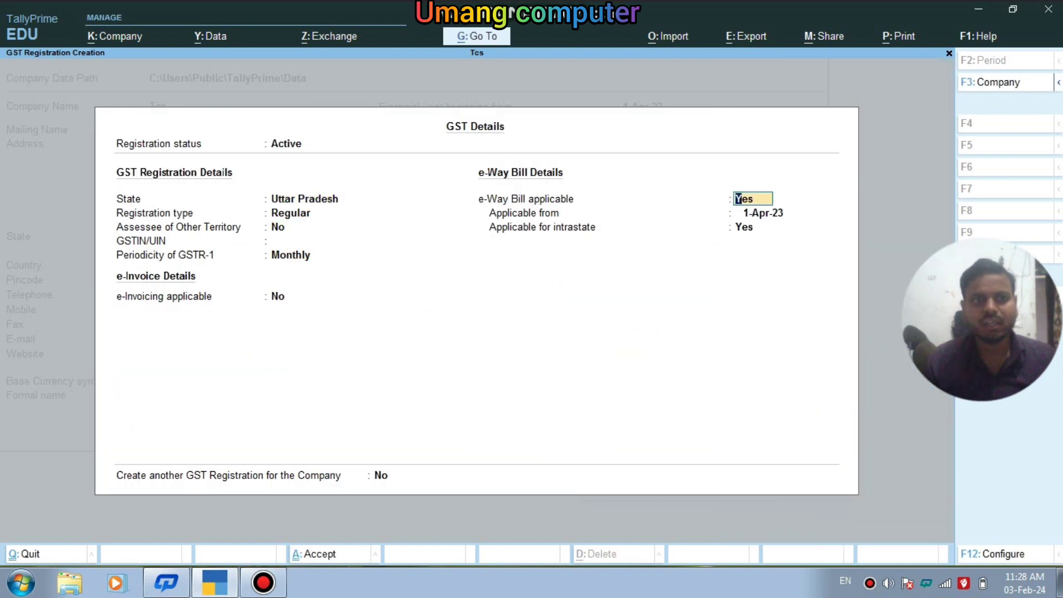
key(BackSpace)
key(BackSpace)
text(DFG455DF4)
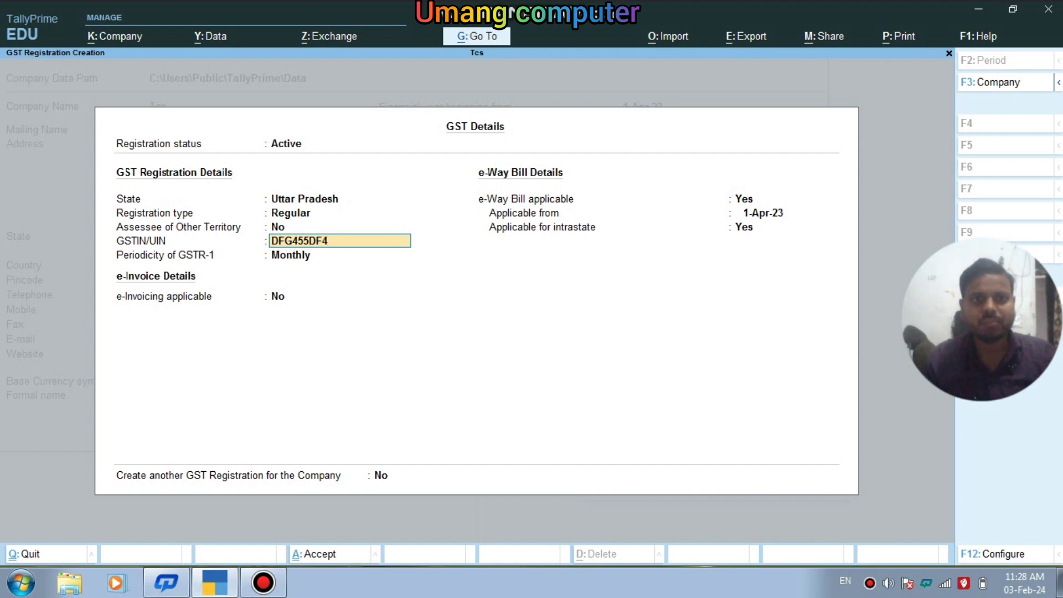
key(Return)
key(Return)
key(Return)
key(Return)
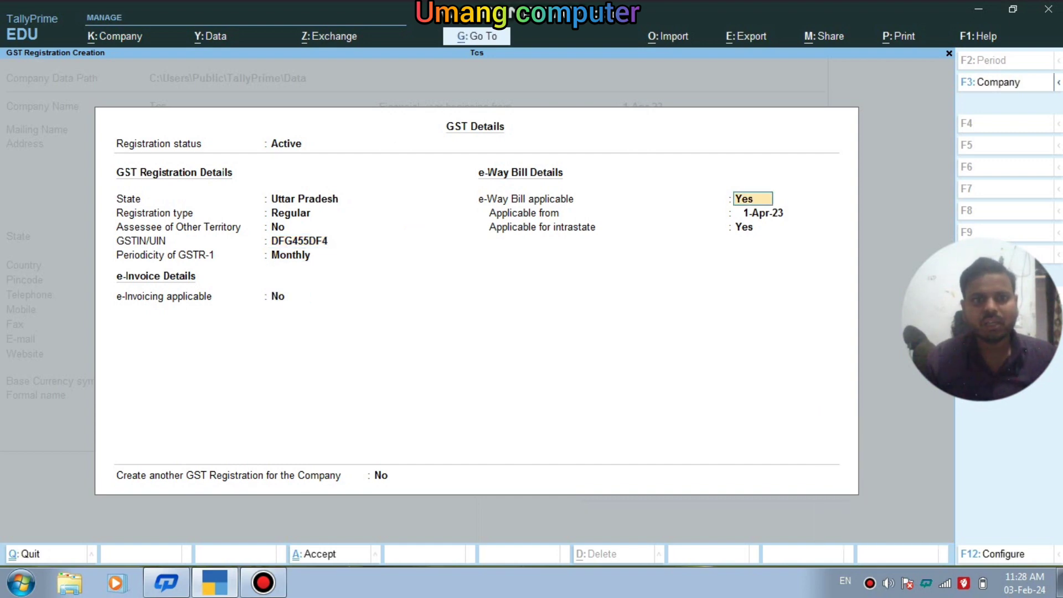
key(Return)
key(Return)
key(Return)
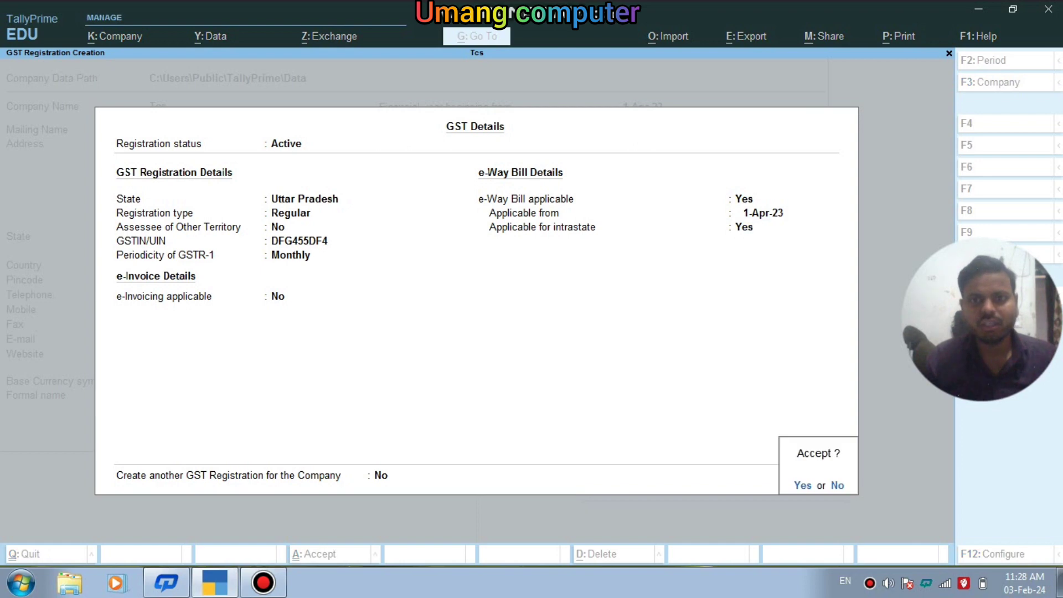
key(Return)
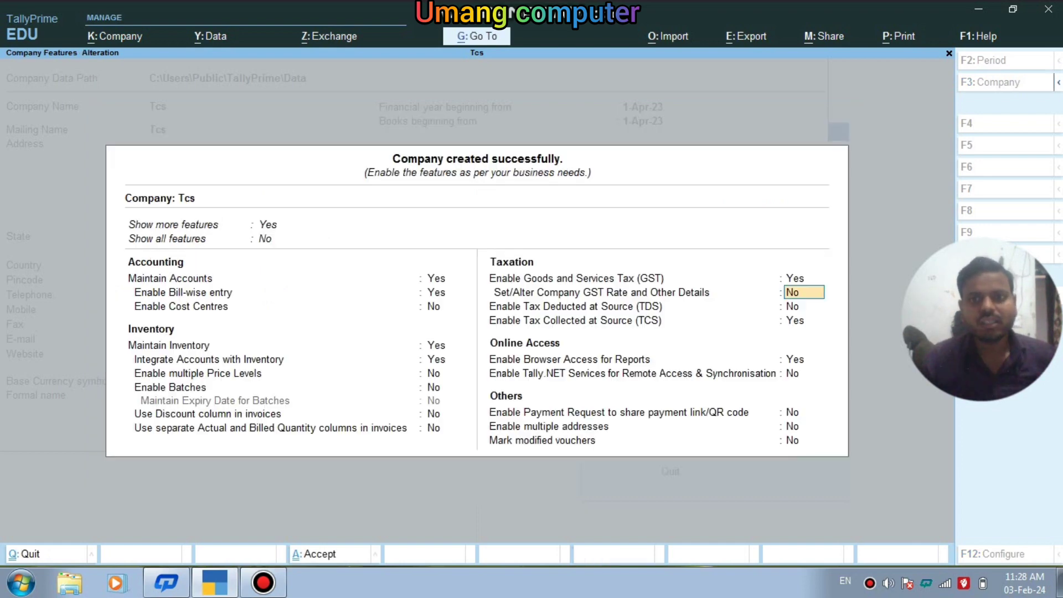
- Leave TDS disabled and open the company's TCS collector details with TCS enabled
key(Return)
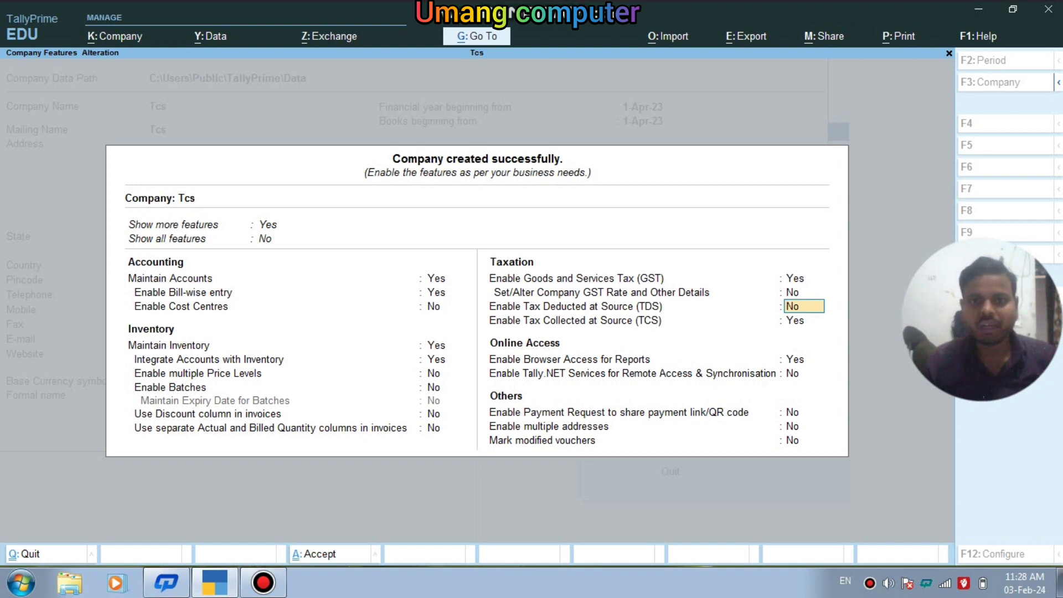
key(Return)
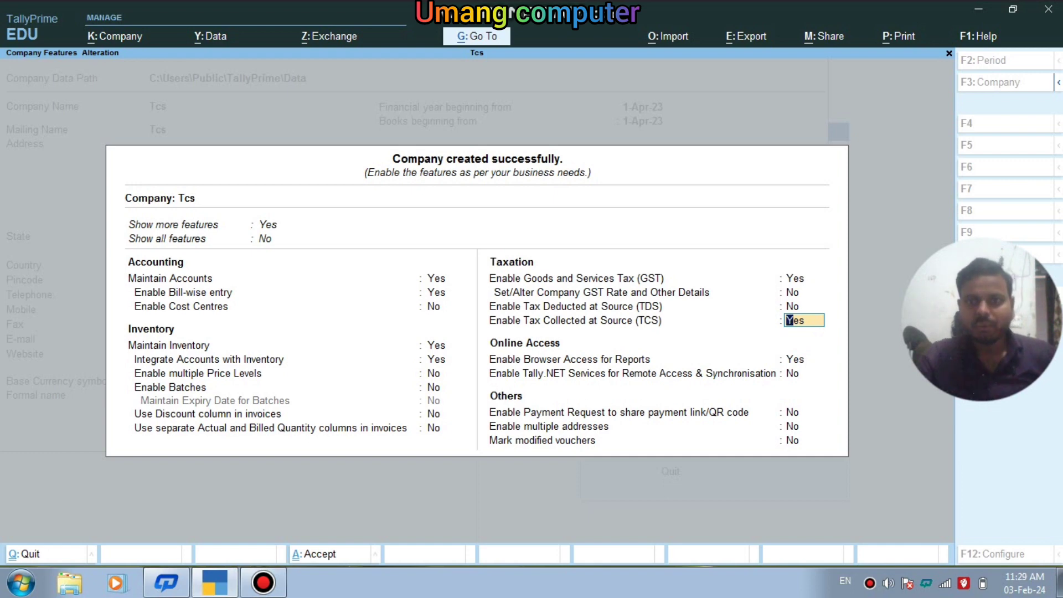
key(Return)
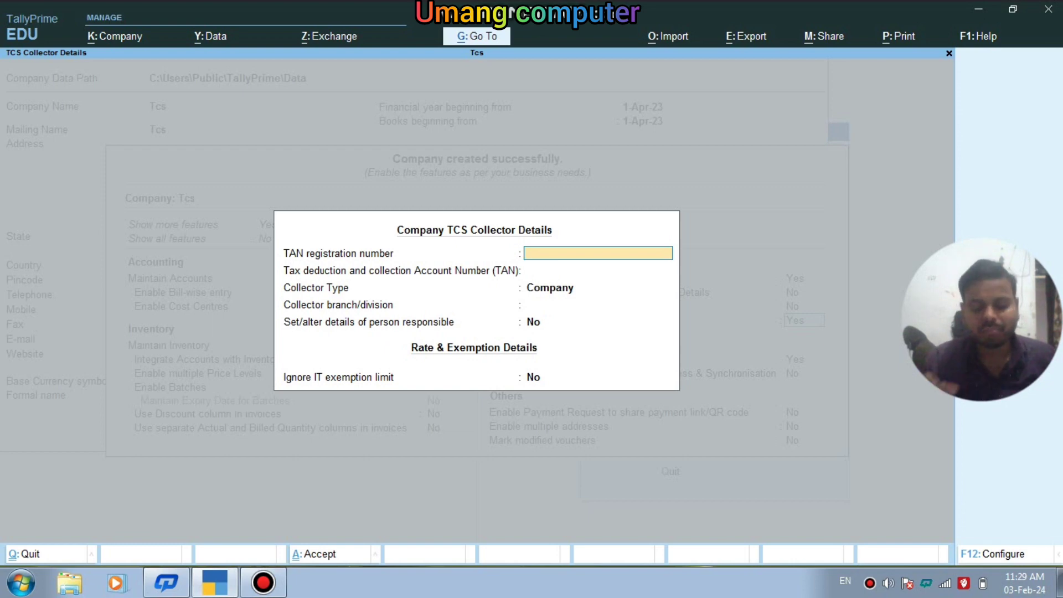
- Enter the TAN registration number and the tax deduction account number, keeping Company as the collector type
text(23155F4GD)
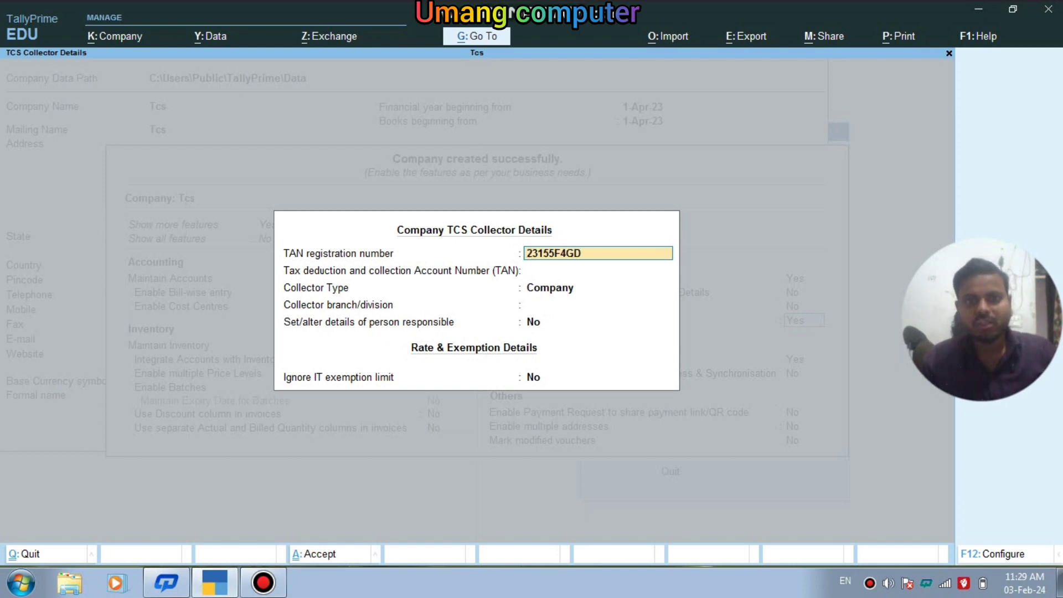
text(F)
key(Return)
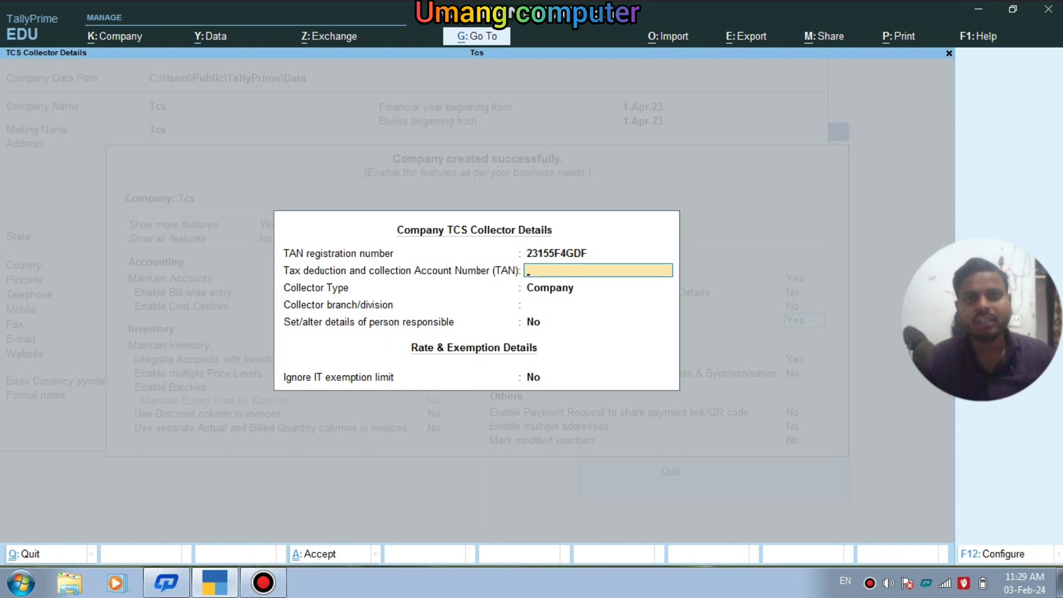
text(45DFG)
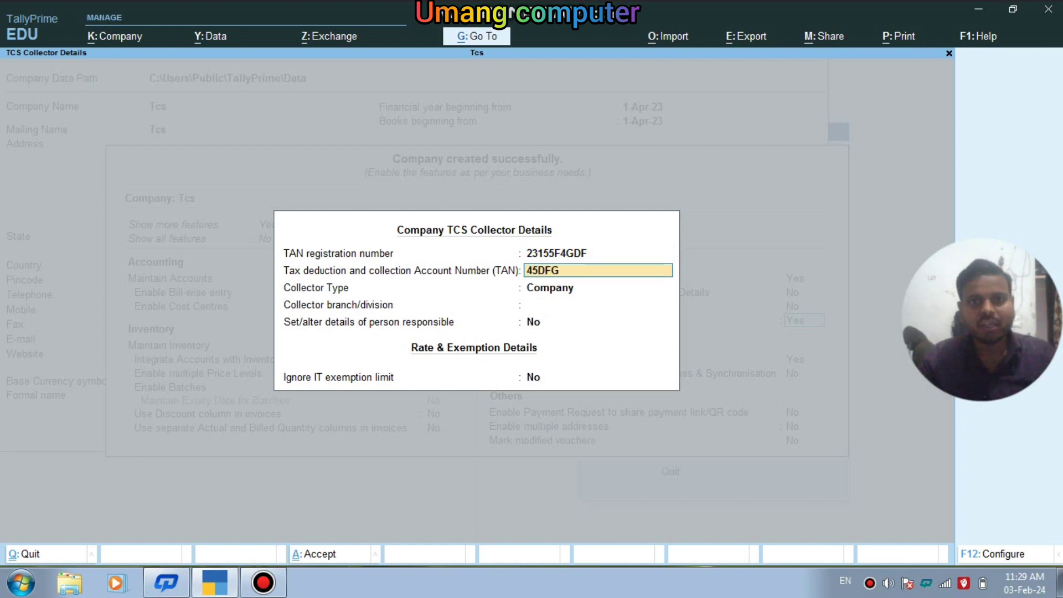
key(Return)
key(Return)
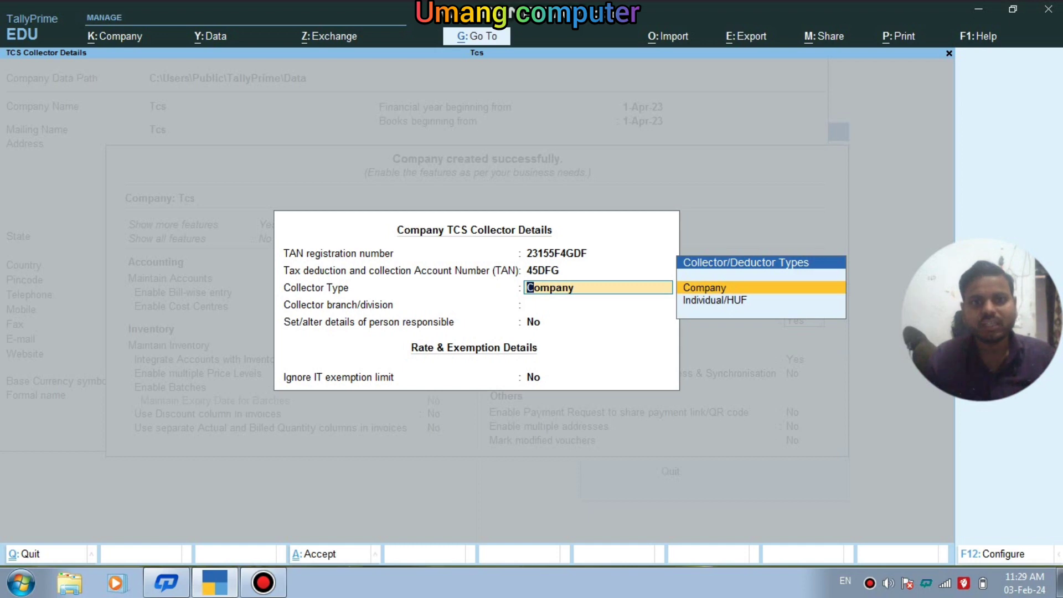
key(Return)
key(Return)
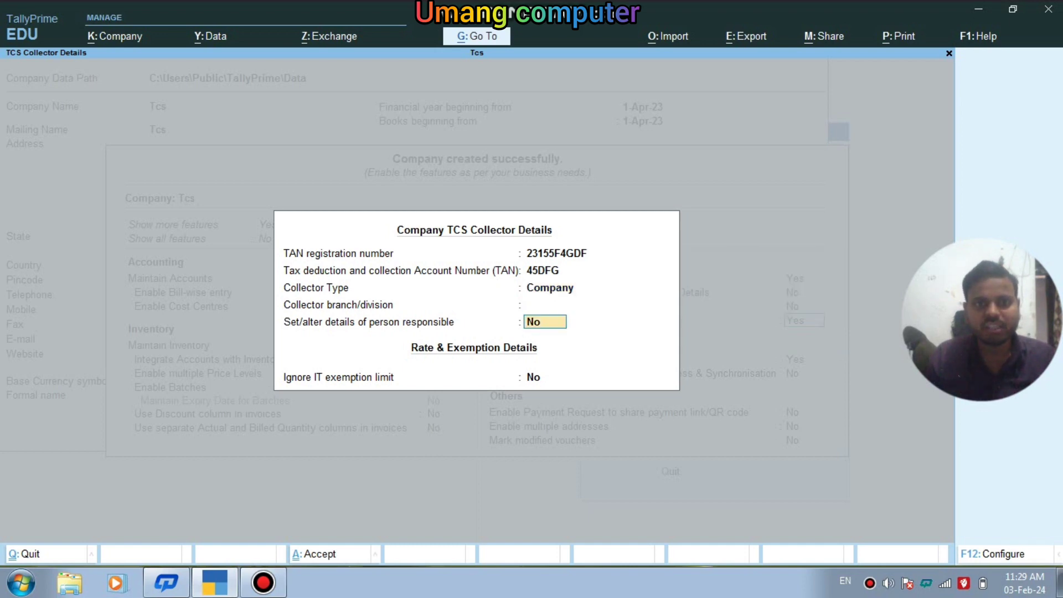
- Choose to set the details of the person responsible, and enter their name and a masked parent's name
key(y)
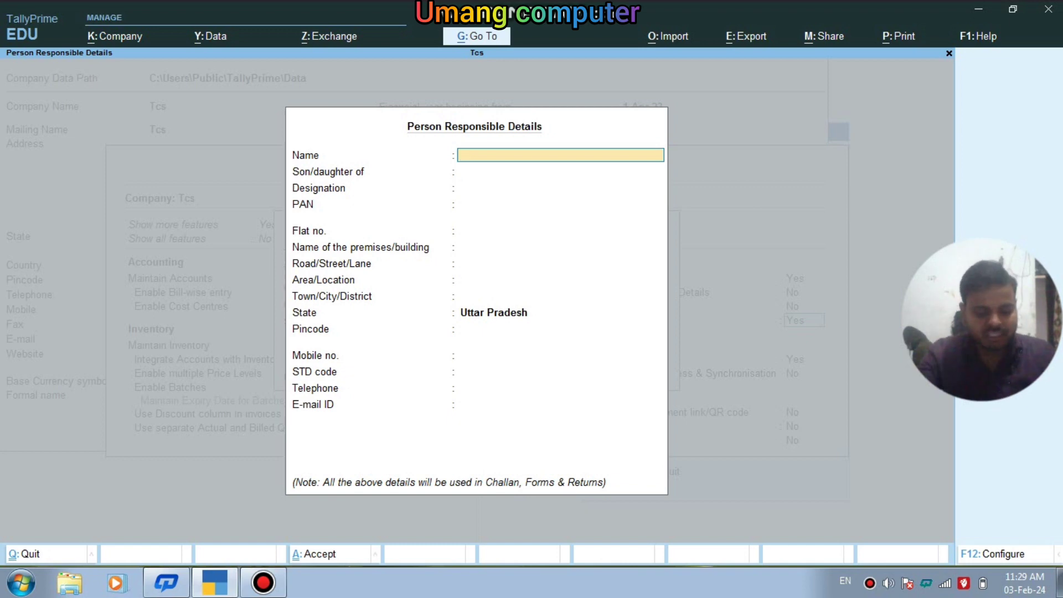
text(Abhis)
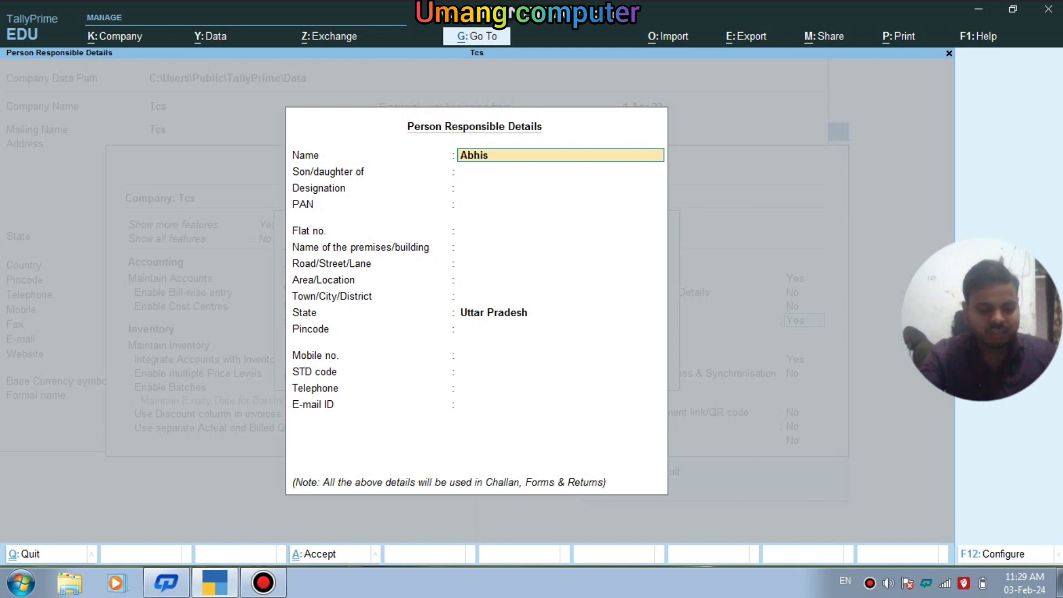
text(hek)
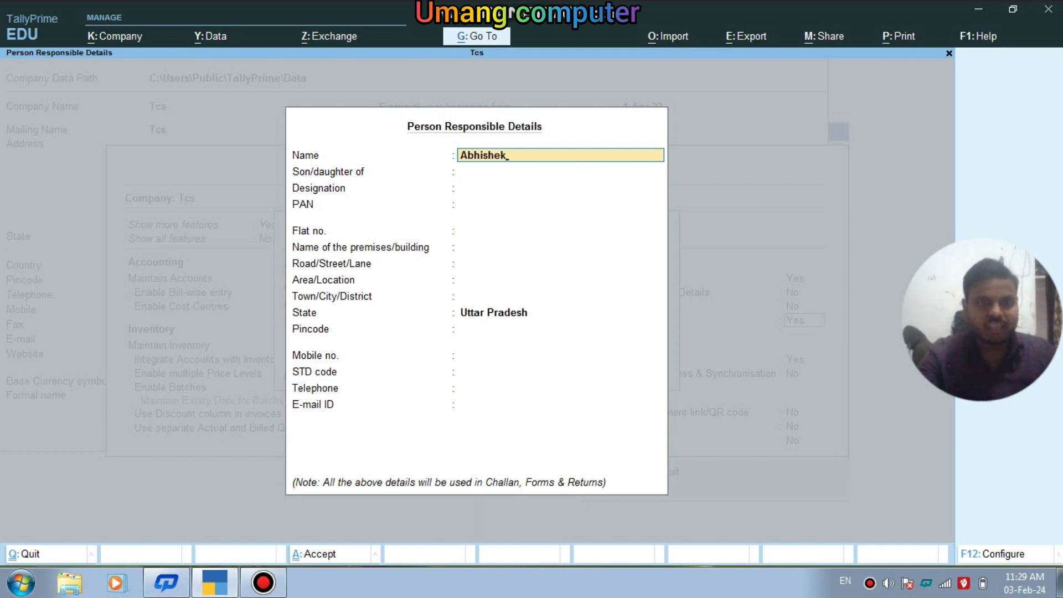
key(Return)
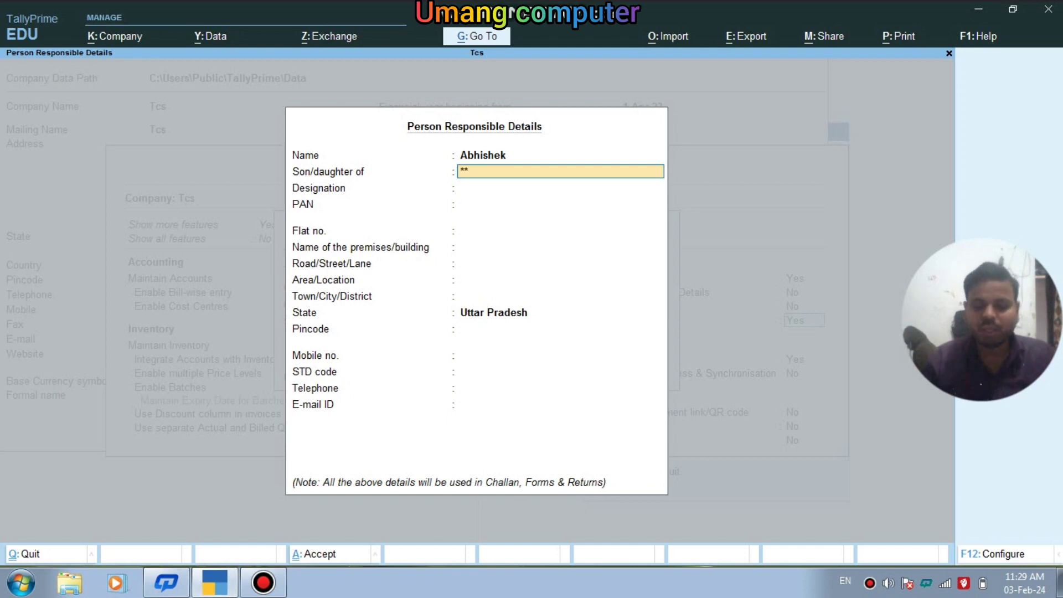
text(******)
key(Return)
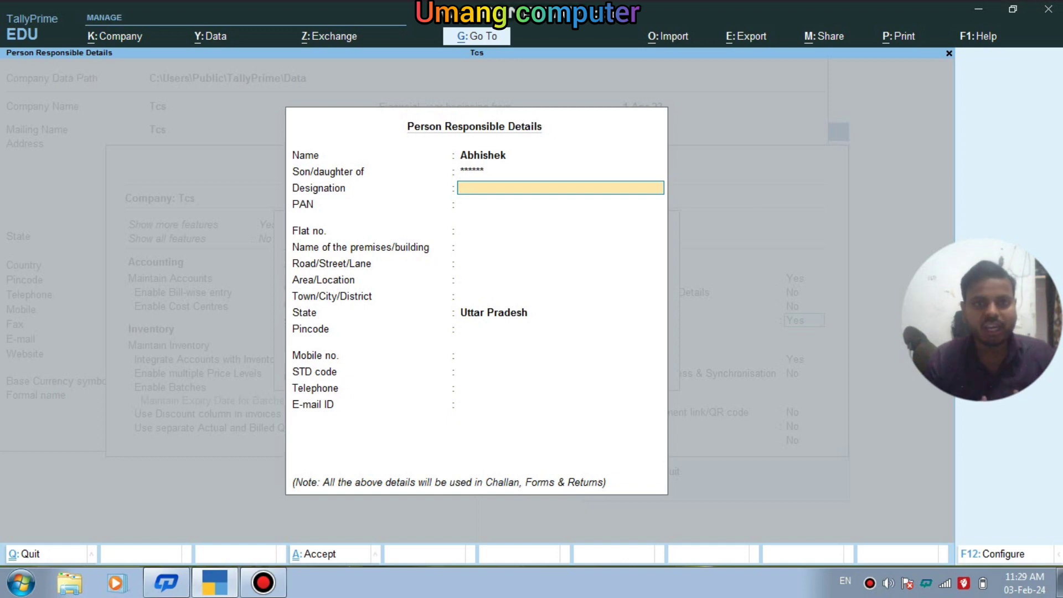
- Set the responsible person's designation to Manager
text(Mana)
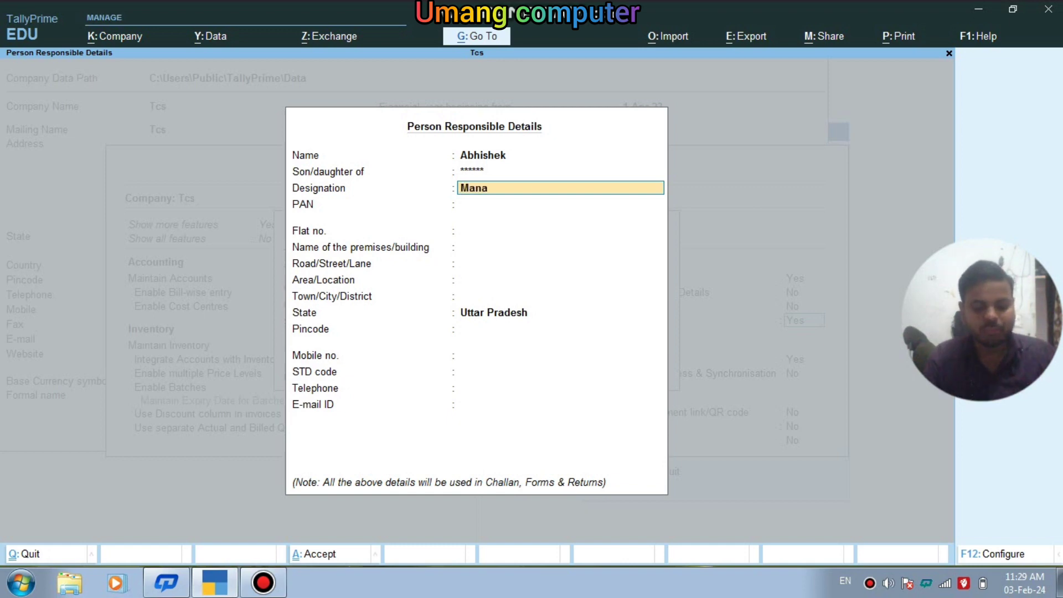
text(s)
key(BackSpace)
text(ger)
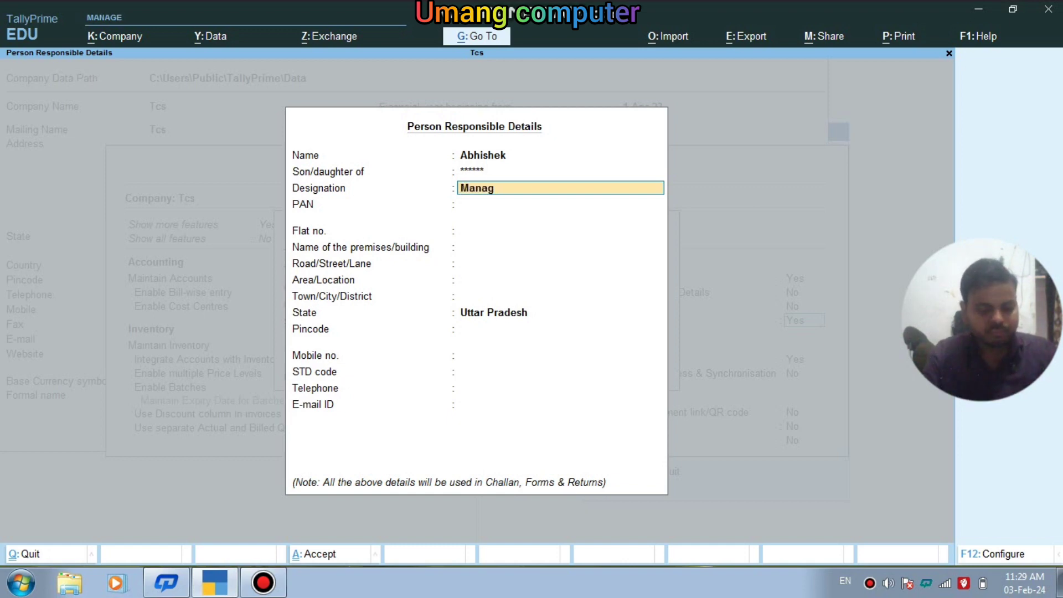
key(Return)
key(Return)
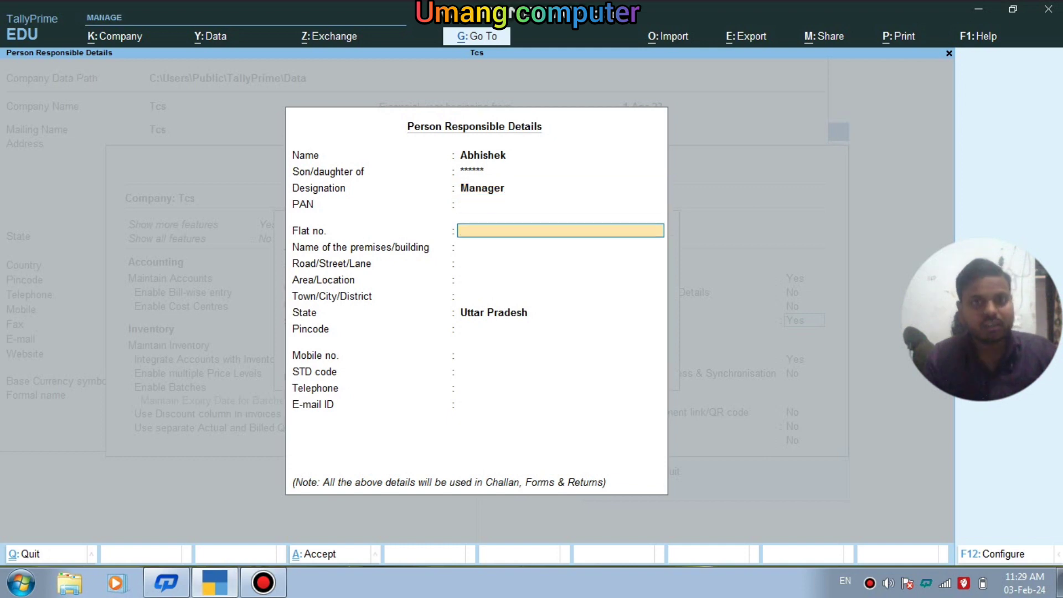
- Go back to the responsible person's PAN field, clear the wrong entry and enter the person's PAN
key(Up)
text(+656+5)
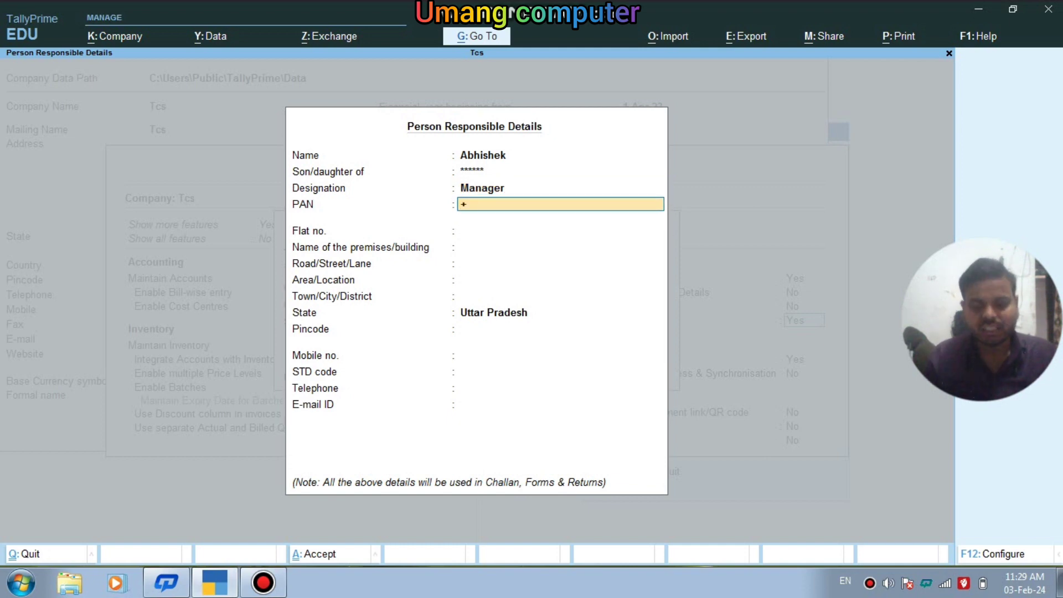
key(BackSpace)
key(BackSpace)
key(BackSpace)
key(BackSpace)
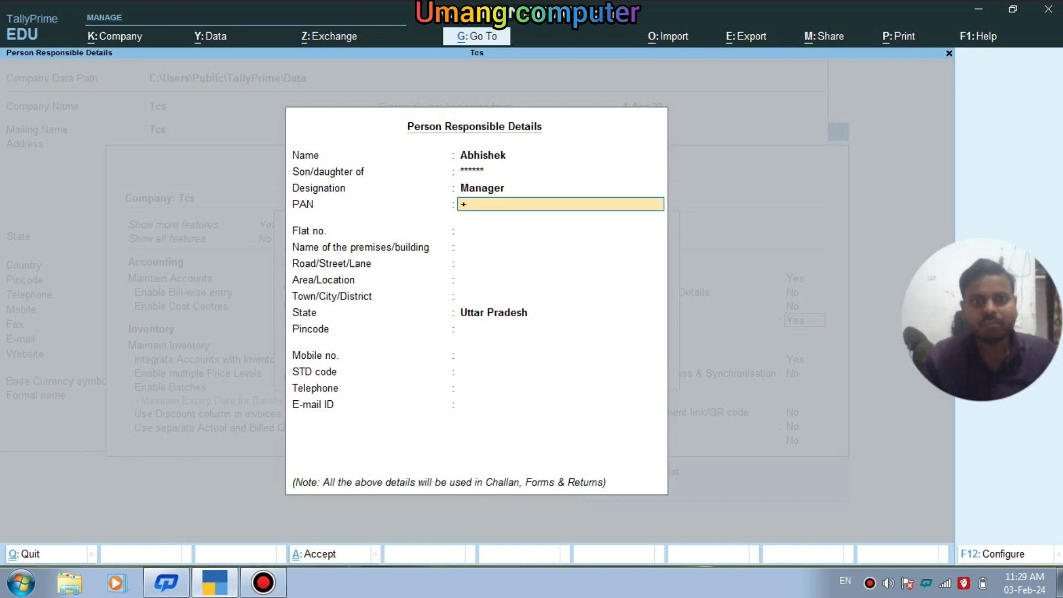
key(BackSpace)
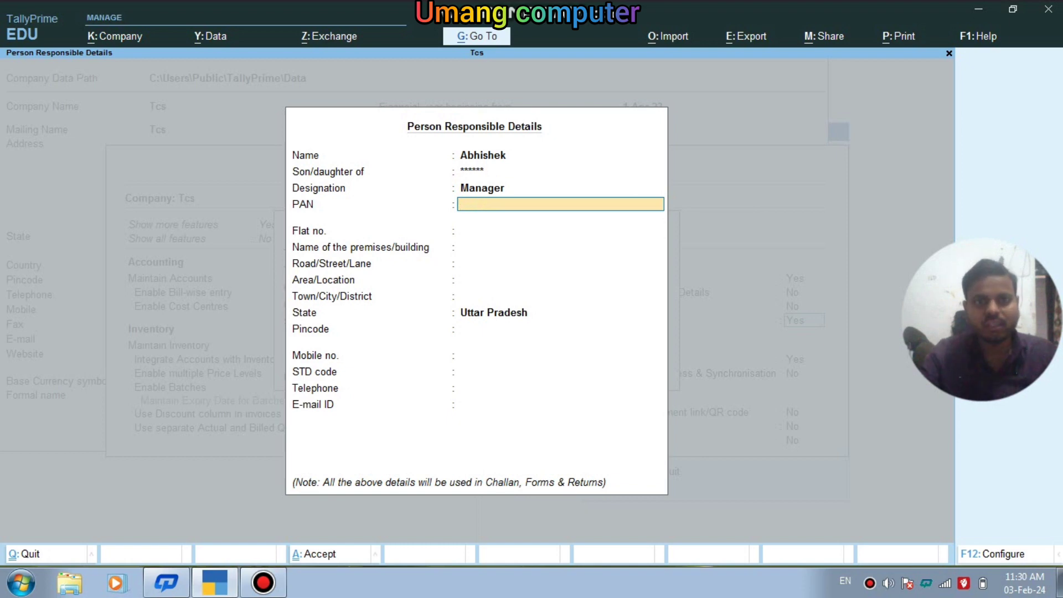
text(669898DSFD)
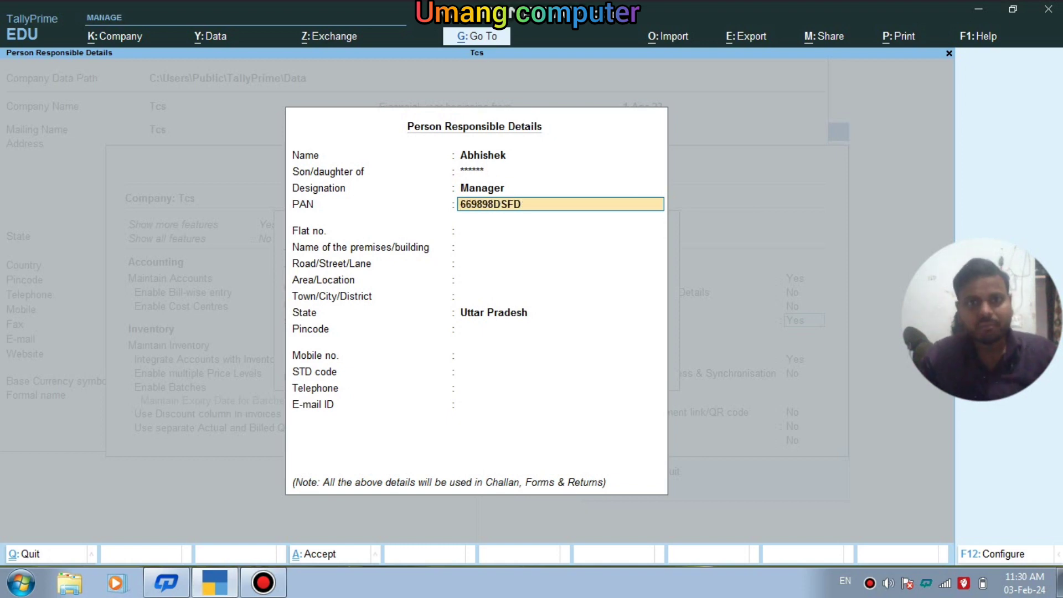
key(Return)
key(Return)
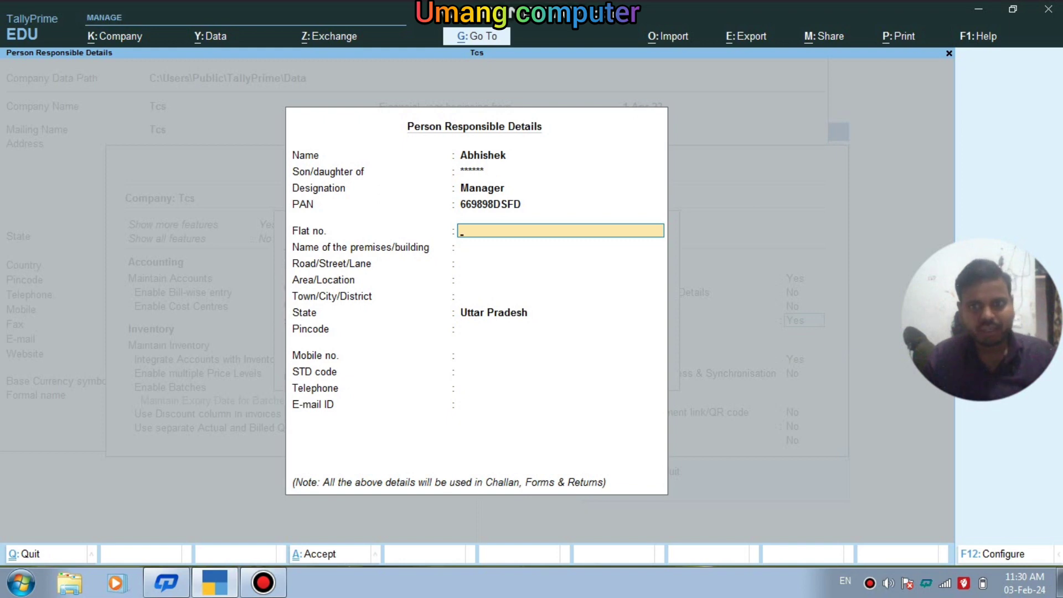
- Enter the responsible person's flat number, keep Uttar Pradesh as the state, and accept the details with the other address and contact fields blank
key(Return)
key(BackSpace)
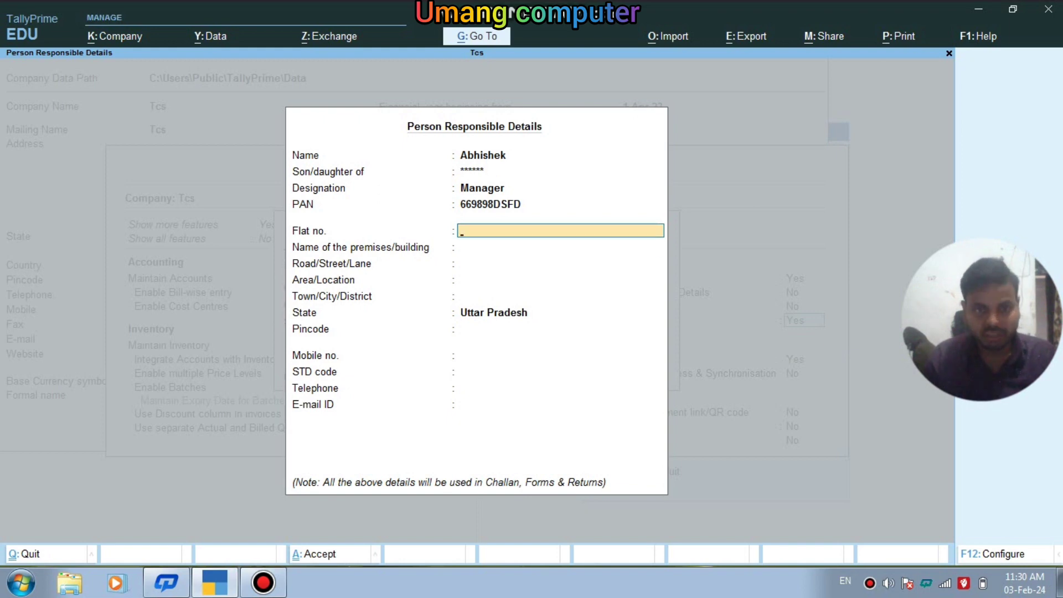
text(152)
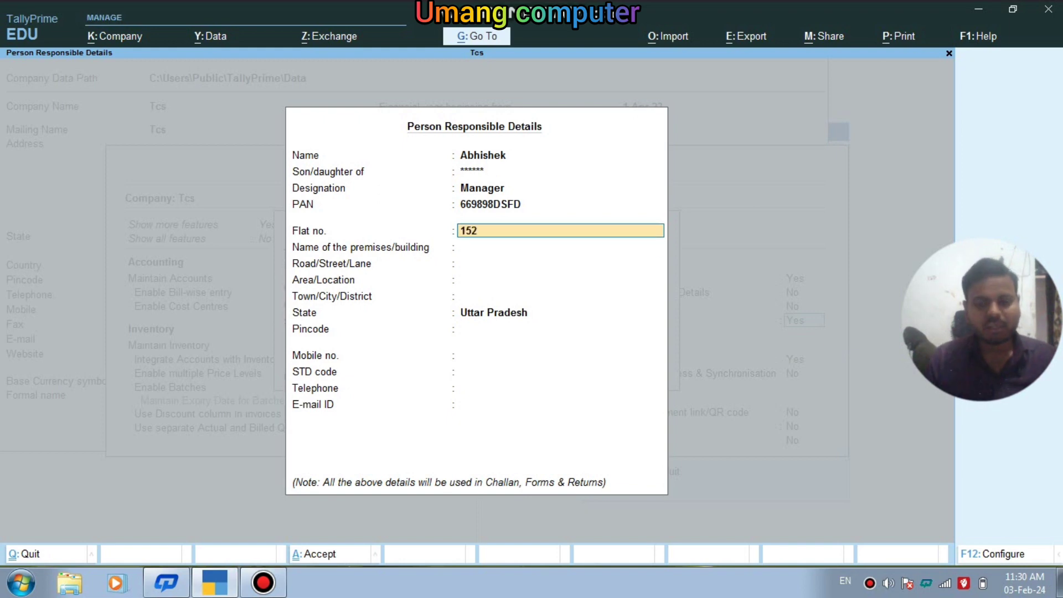
key(Return)
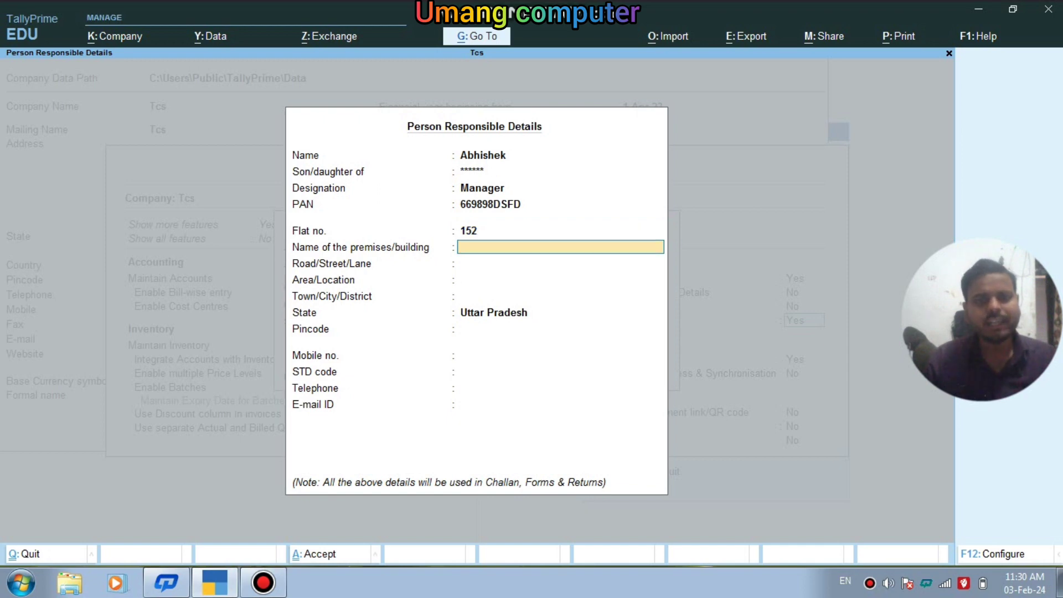
key(Return)
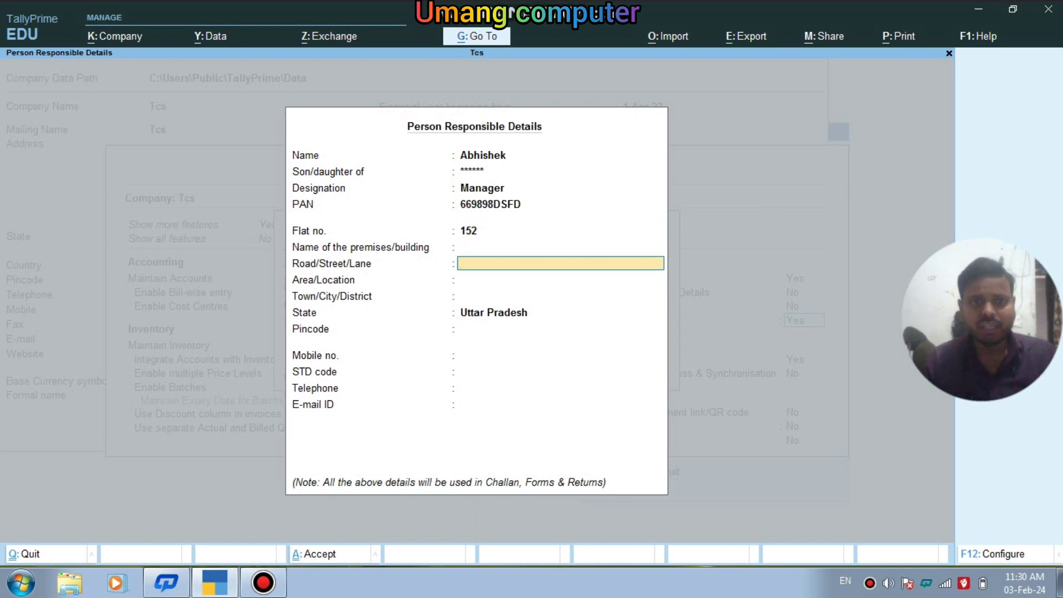
key(Return)
key(Return)
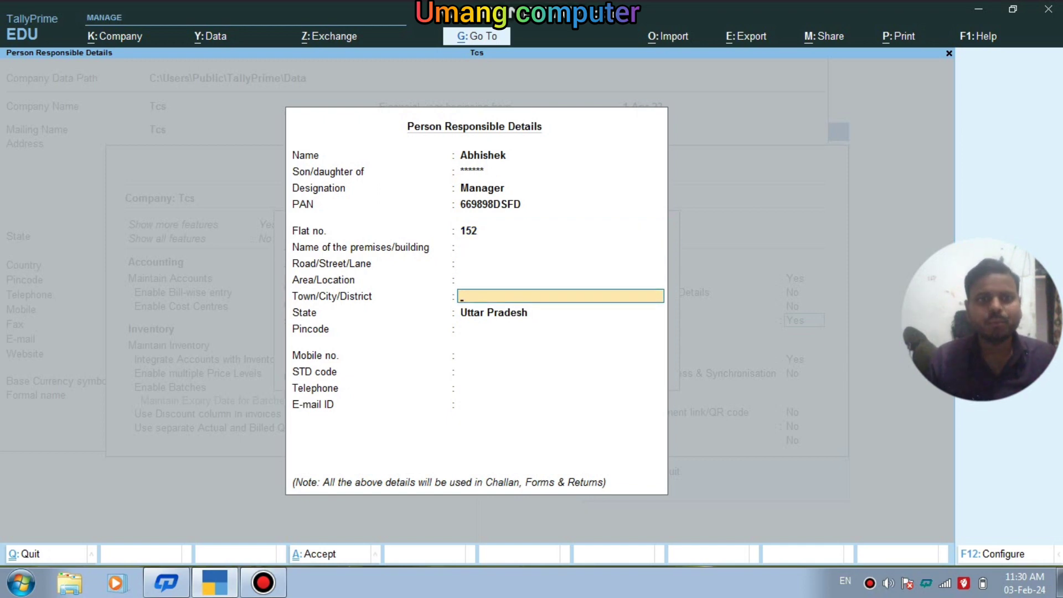
key(Return)
key(Return)
key(Return)
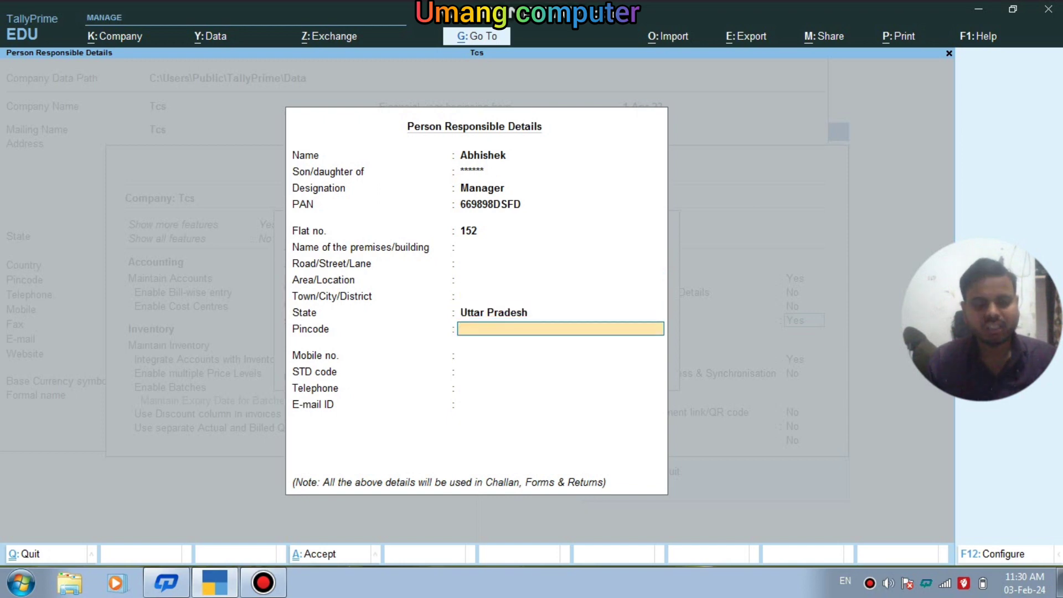
key(Return)
key(Return)
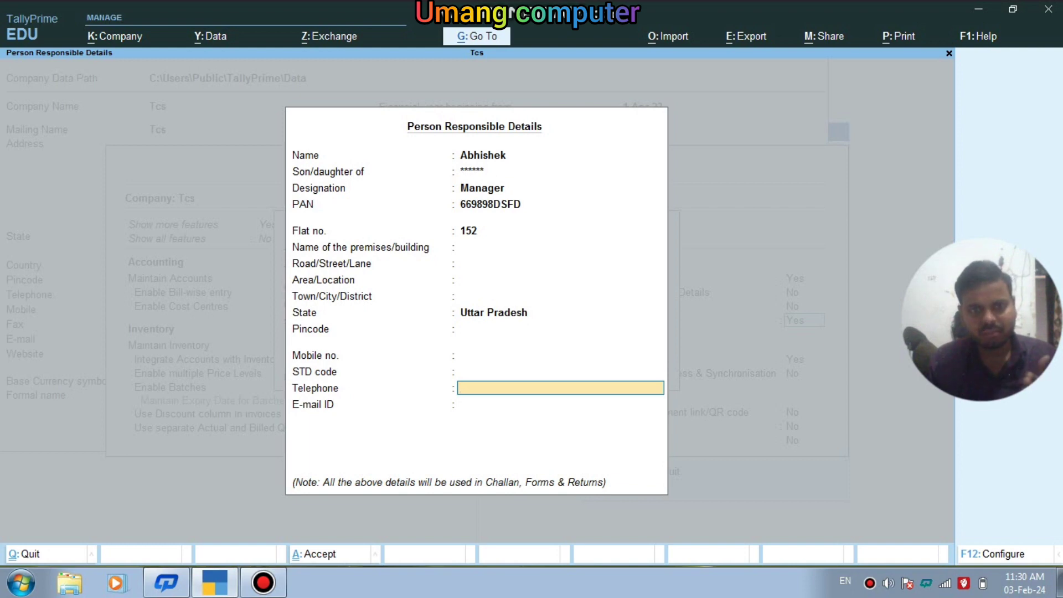
key(Return)
key(Return)
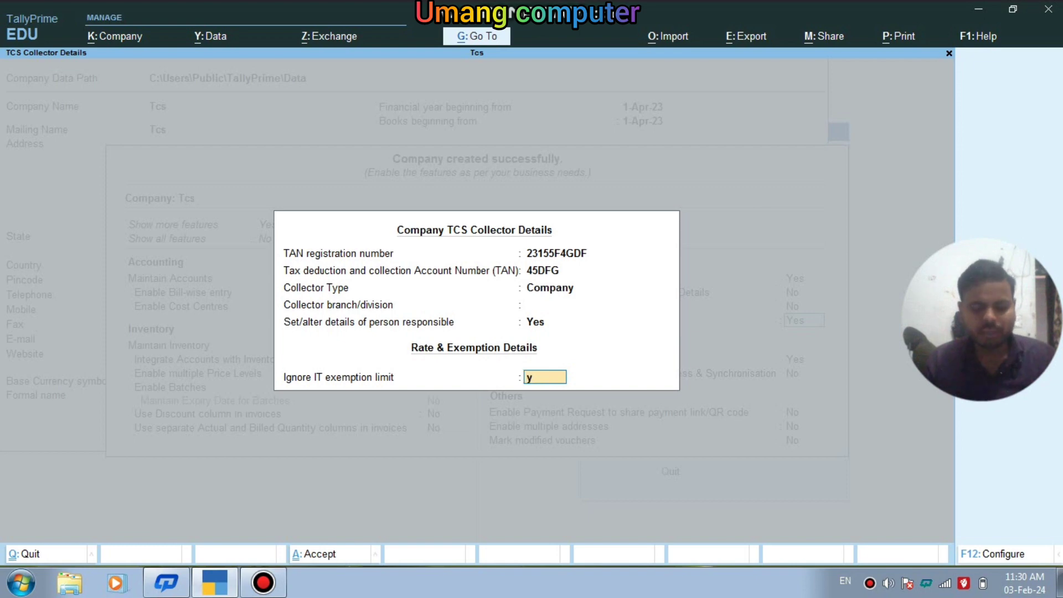
- Set Ignore IT exemption limit to Yes and save the company features with the remaining options at their defaults
key(Return)
key(Return)
key(Return)
key(Return)
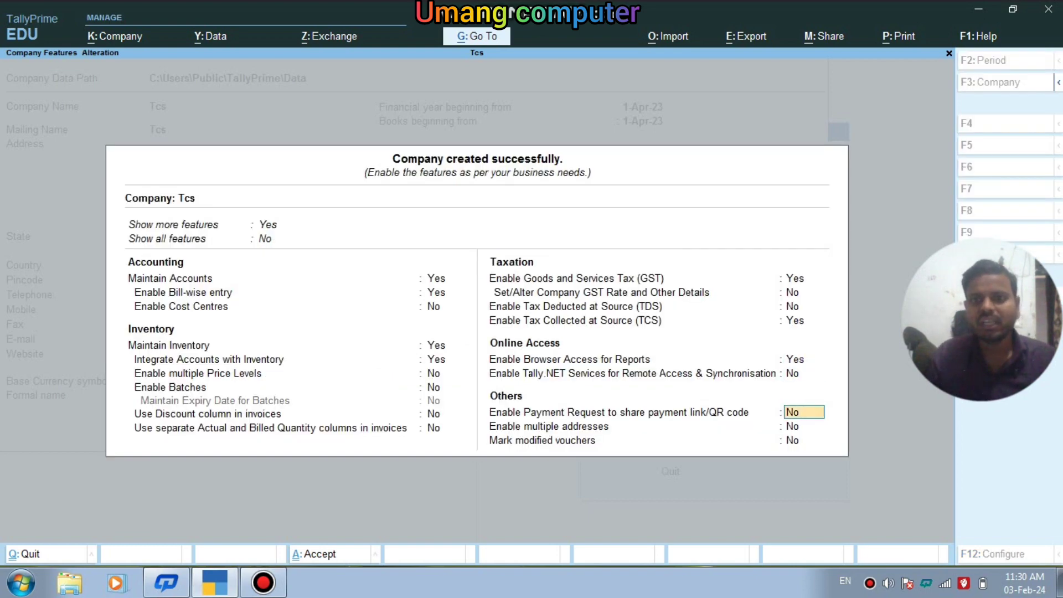
key(Return)
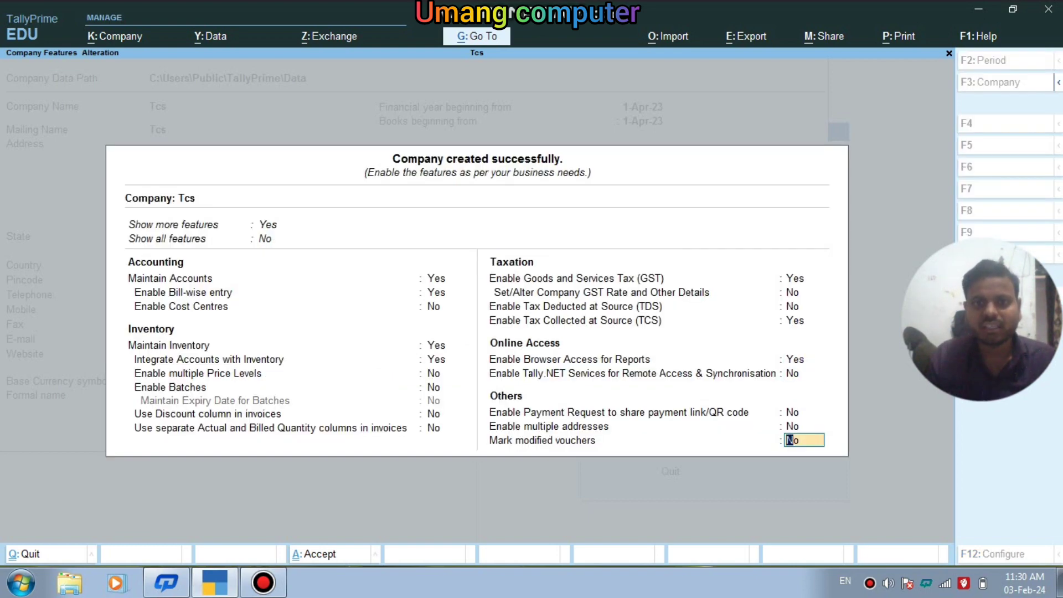
key(Return)
key(Return)
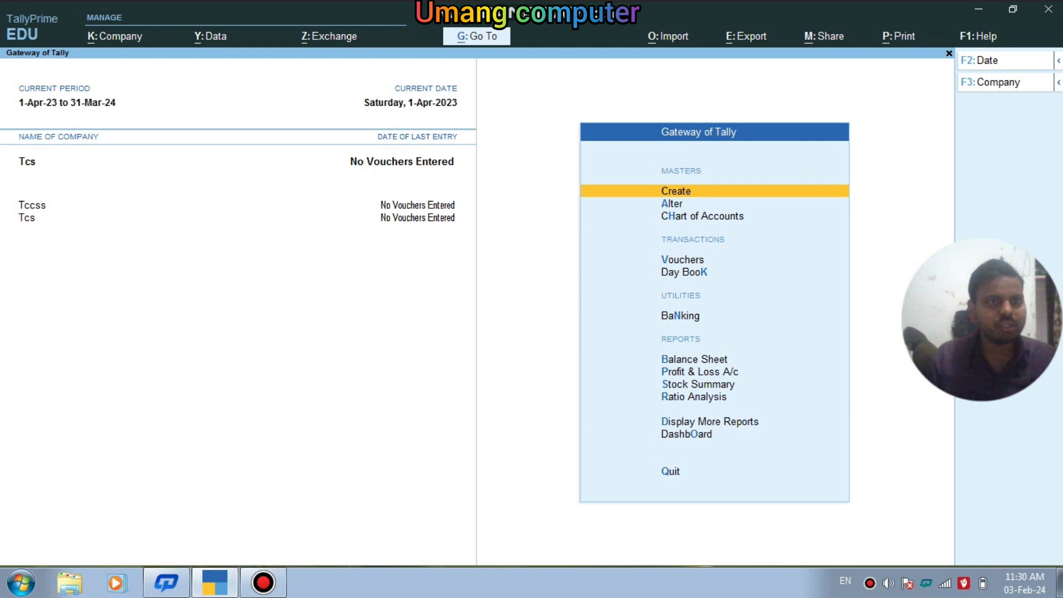
- Shut the company Tccss, leaving Tcs as the only open company
key(alt+k)
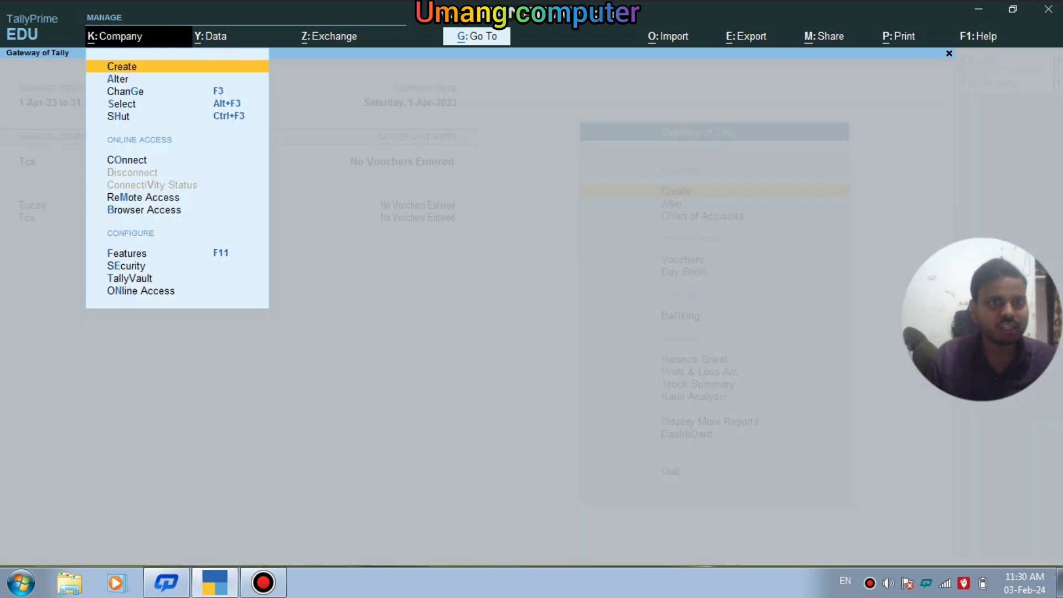
key(h)
key(Up)
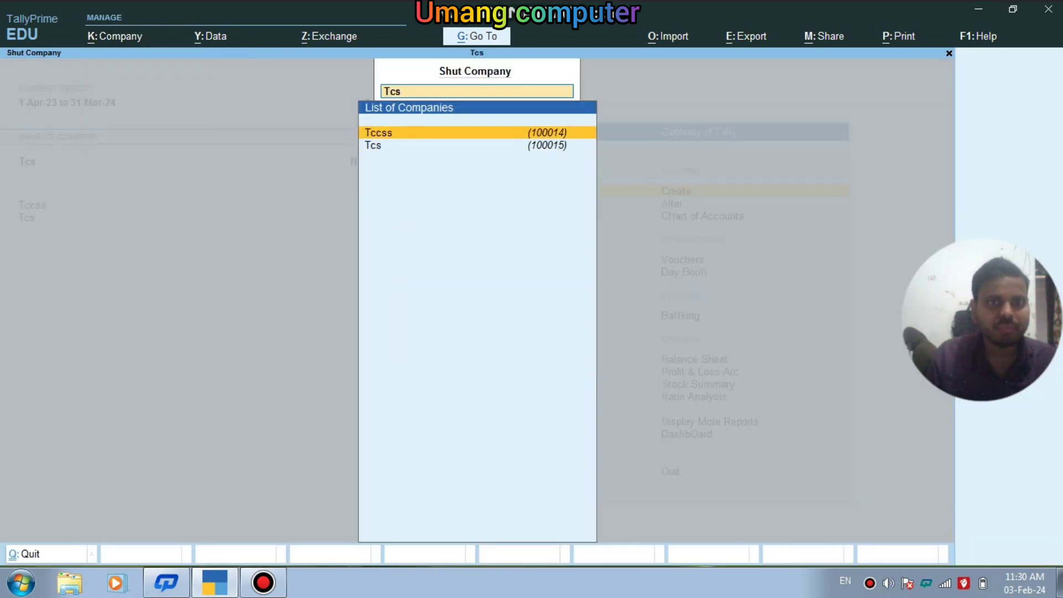
key(Return)
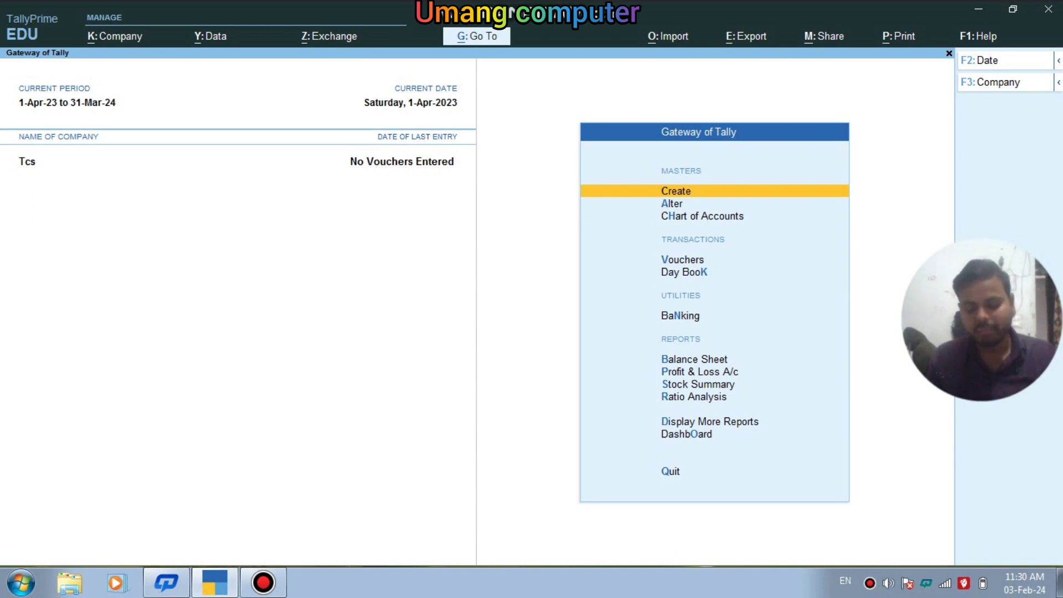
- Open the TCS Details of the company Tcs from the list of masters for creation
key(Return)
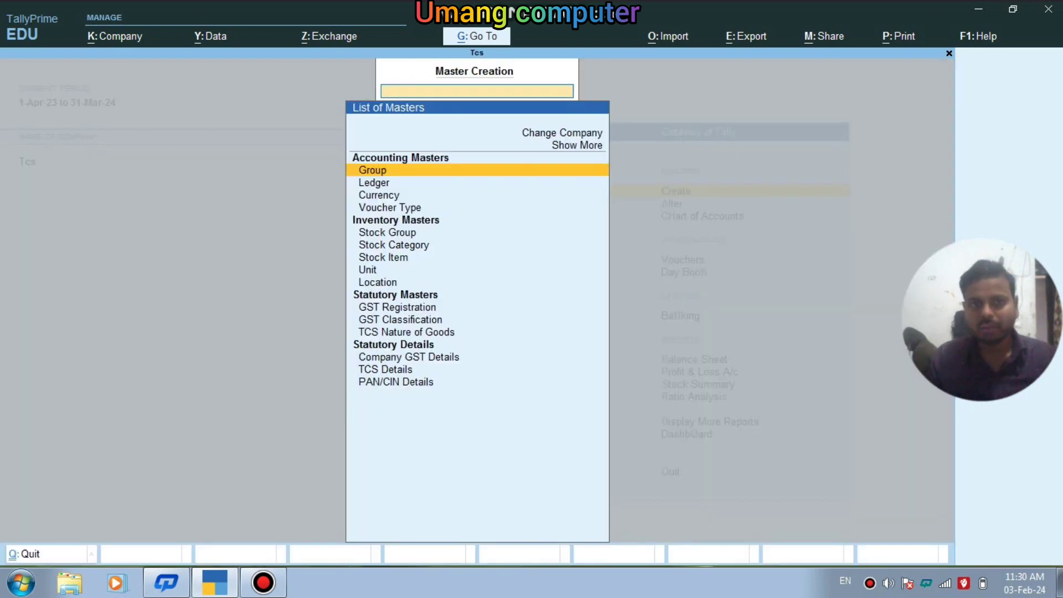
key(Down)
key(Down)
key(Down)
key(Down)
key(Down)
key(Down)
key(Down)
key(Down)
key(Down)
key(Down)
key(Down)
key(Down)
key(Down)
key(Down)
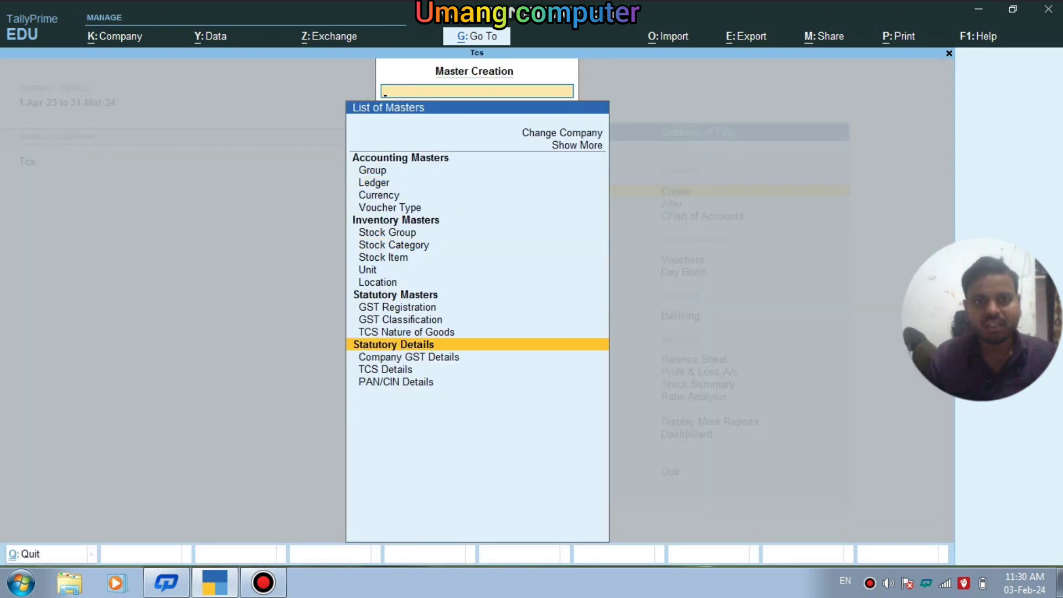
key(Down)
key(Down)
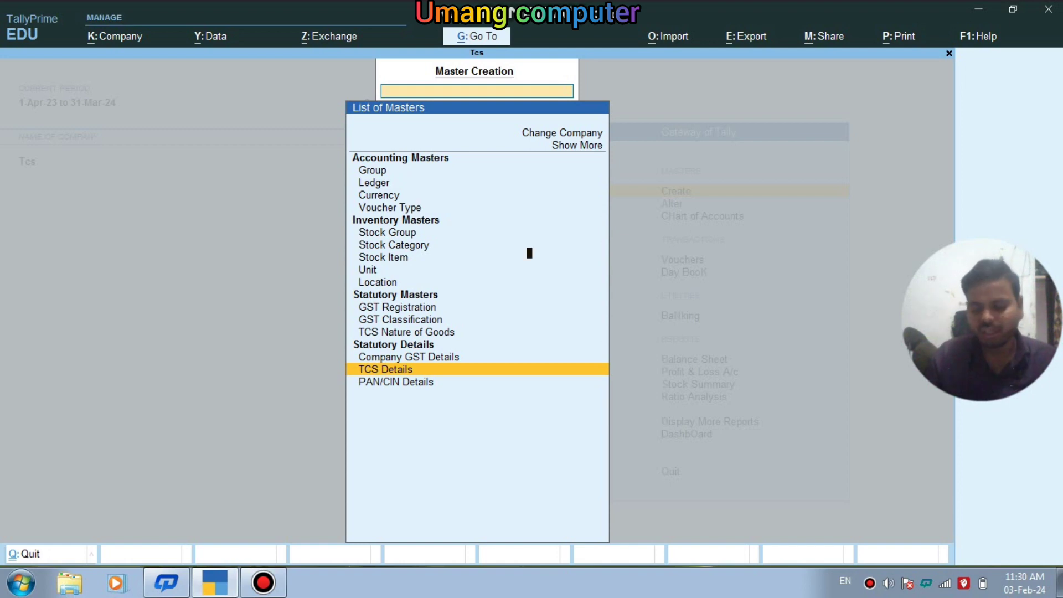
key(Return)
- Review the collector details, choose to set/alter the responsible person's details, and accept both forms without changes
key(Return)
key(Return)
key(Return)
key(Return)
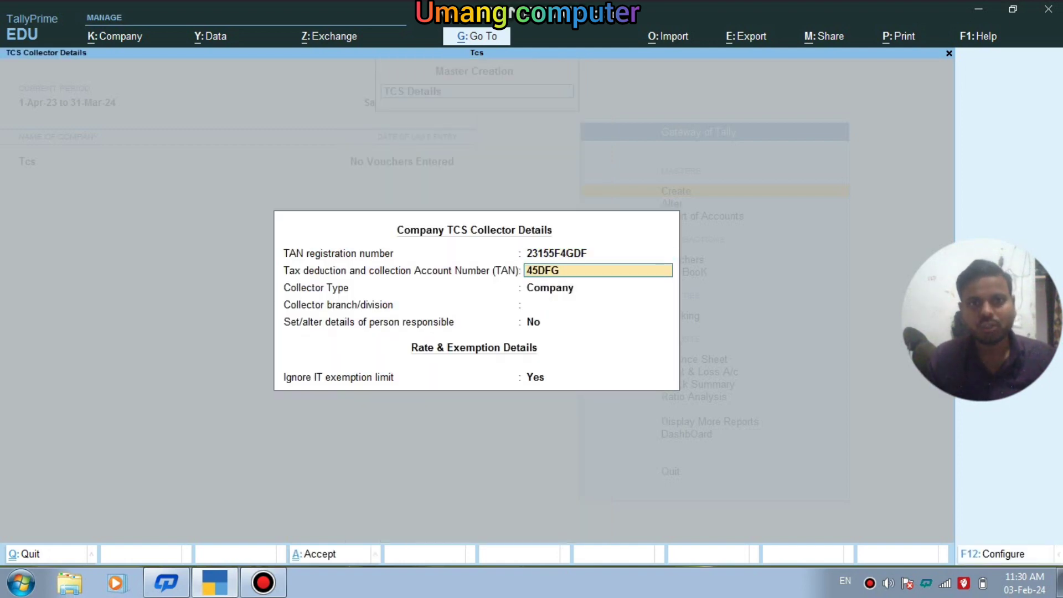
text(y)
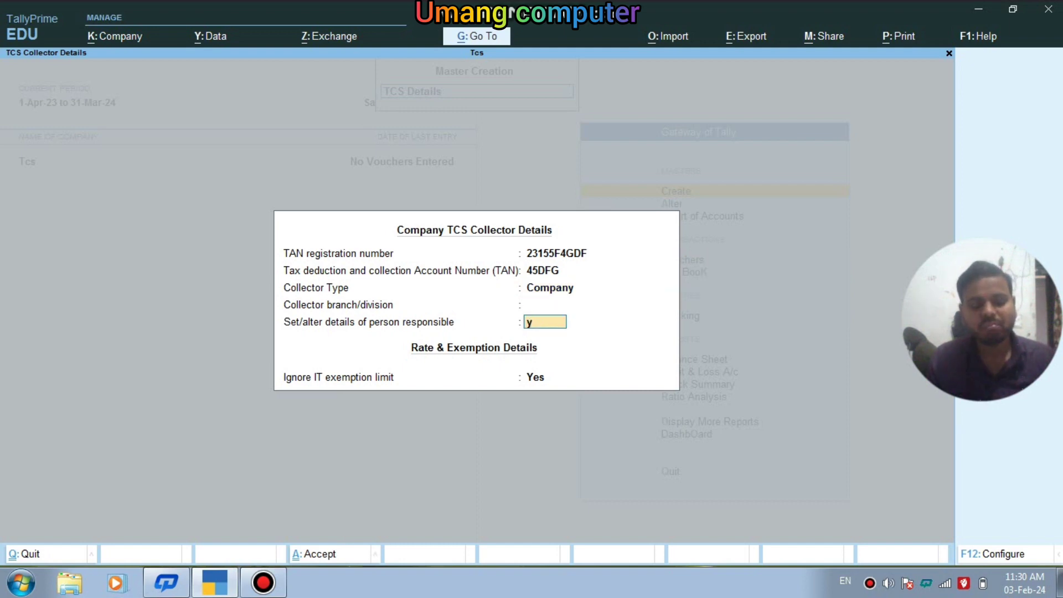
key(Return)
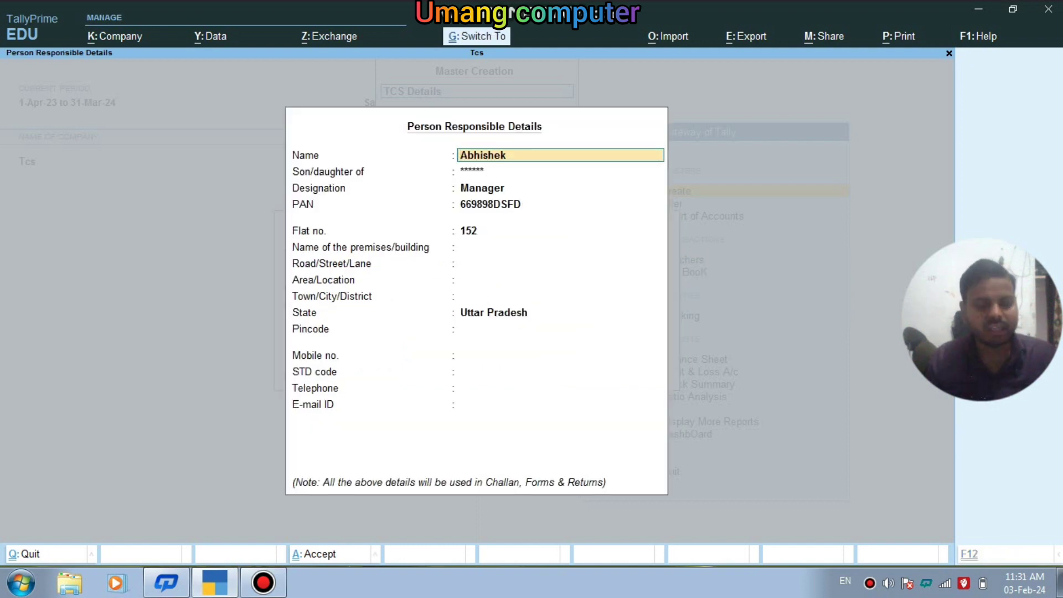
key(ctrl+a)
key(ctrl+a)
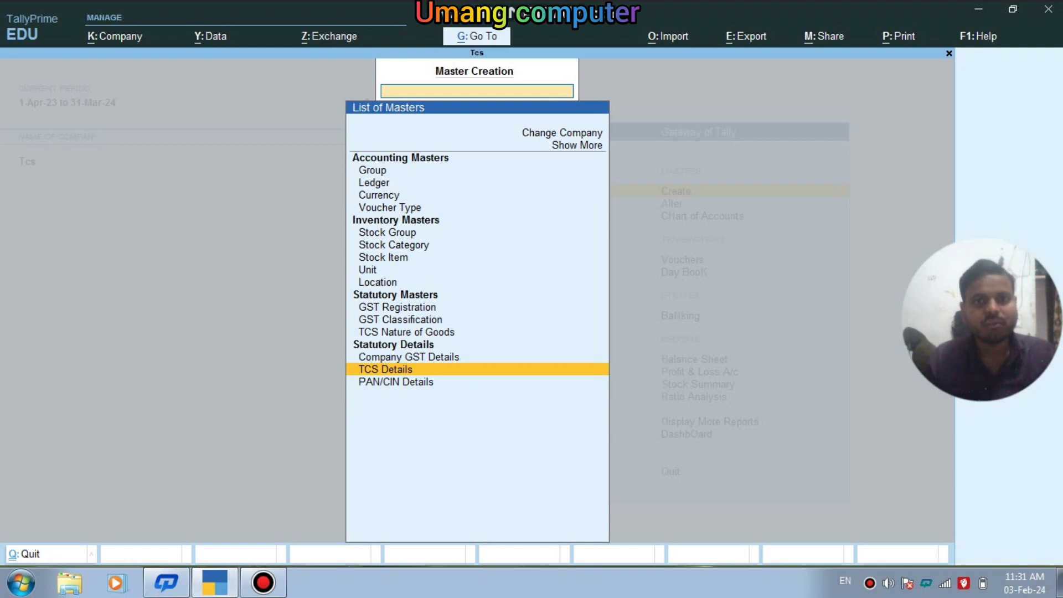
- Start creating a ledger master named Sales, without an alias
key(Down)
key(Up)
key(Up)
key(Up)
key(Up)
key(Up)
key(Up)
key(Up)
key(Up)
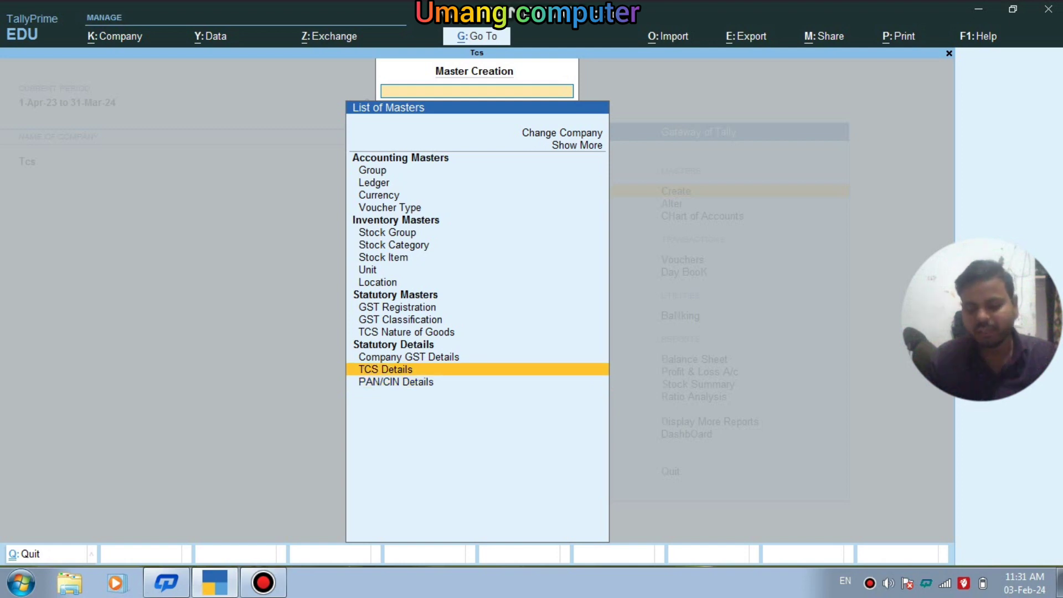
key(Up)
key(Up)
key(Up)
key(Up)
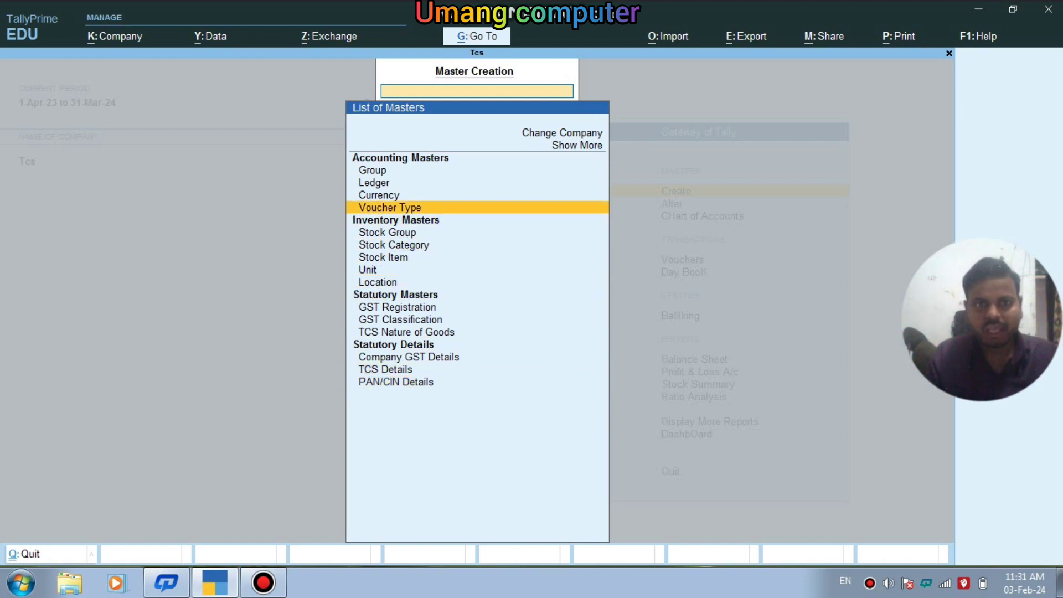
key(Up)
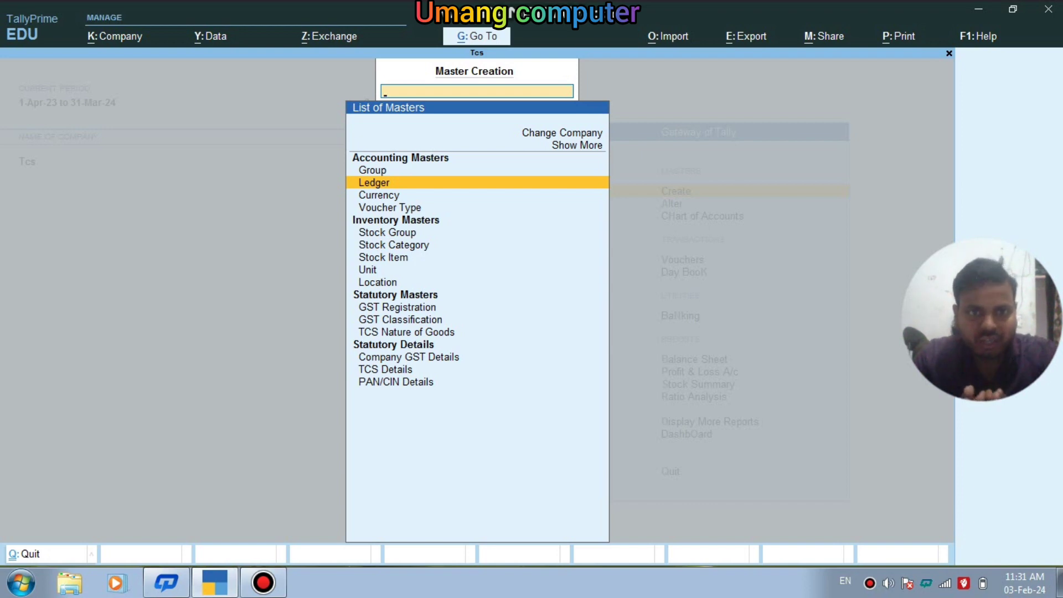
key(Return)
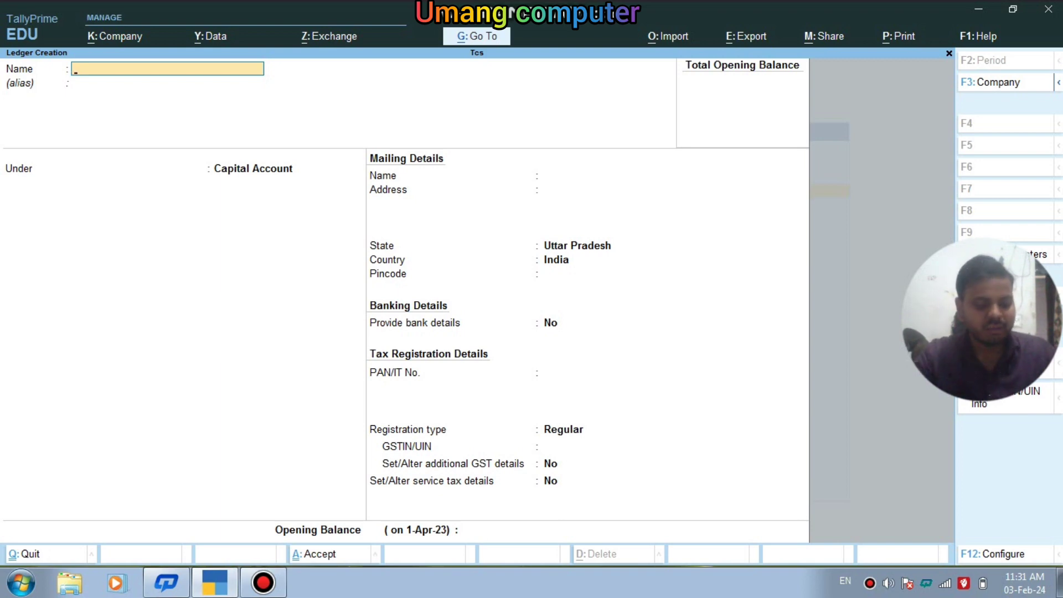
text(Sales)
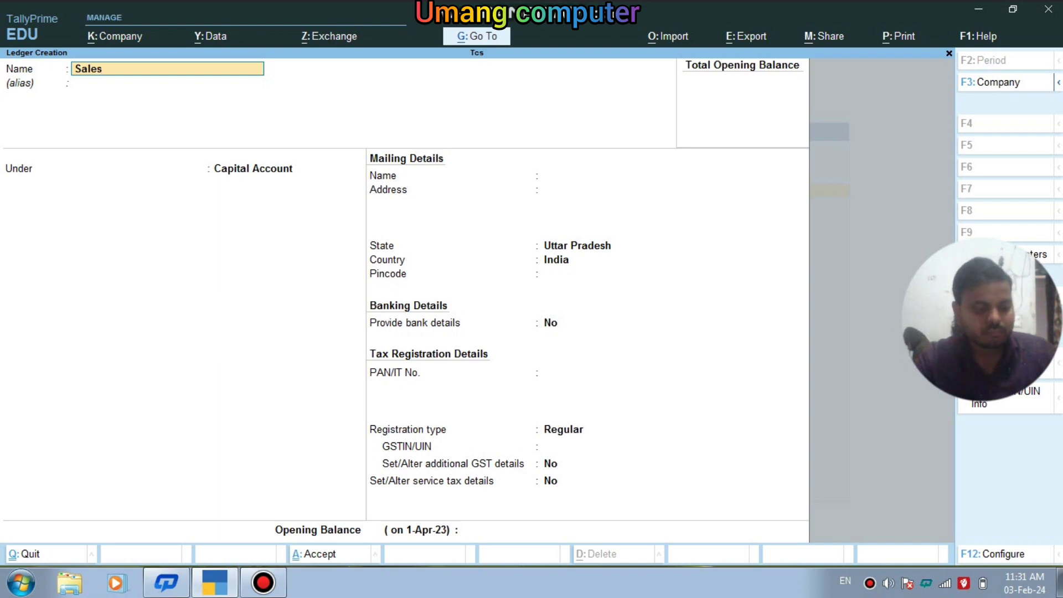
key(Return)
key(Return)
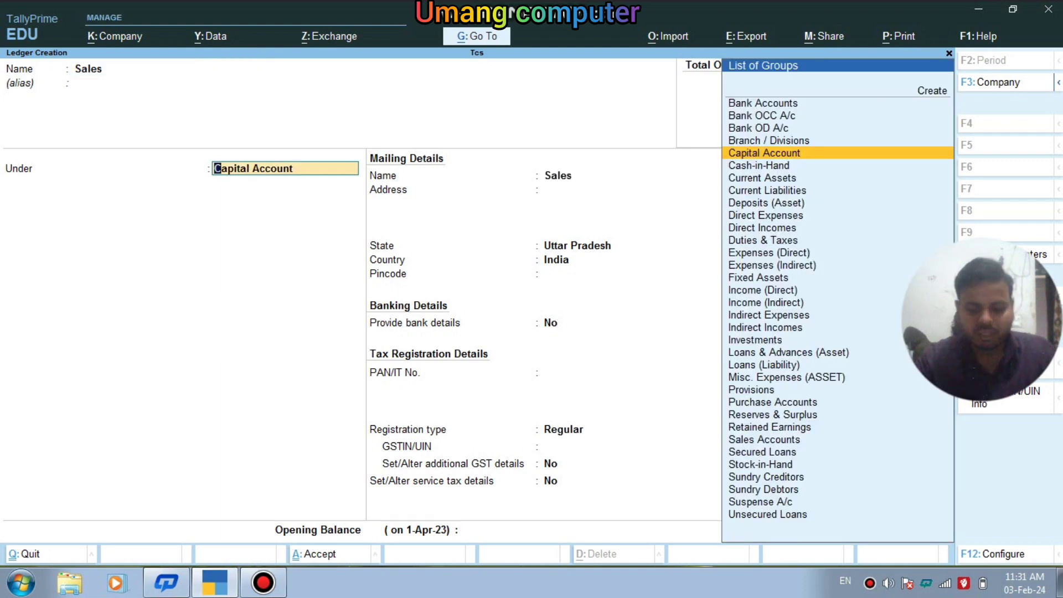
- Place the Sales ledger under the Sales Accounts group and keep its ledger type as Not Applicable
text(S)
key(Down)
key(Down)
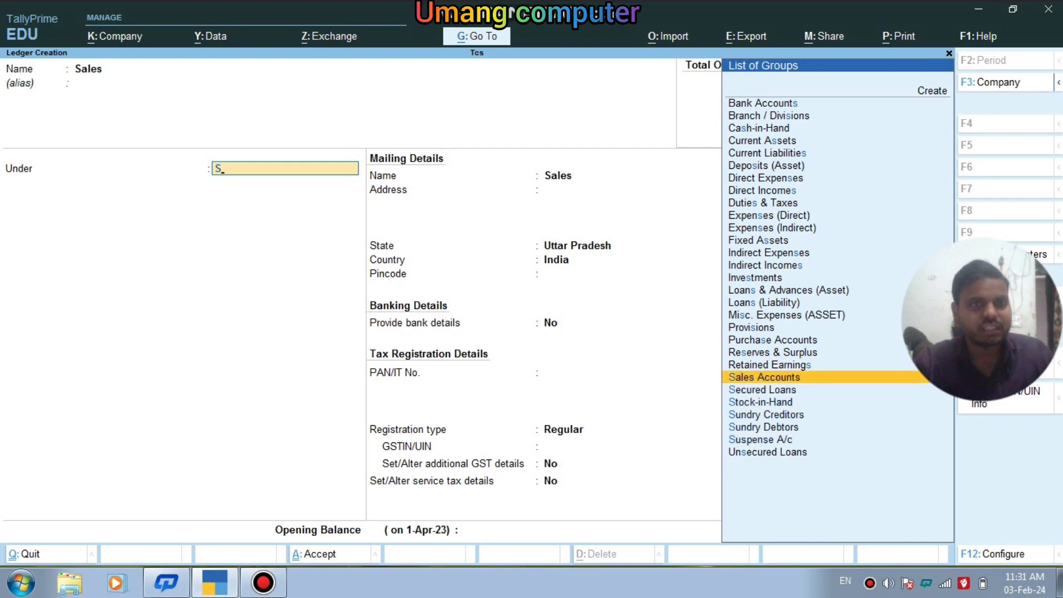
key(Up)
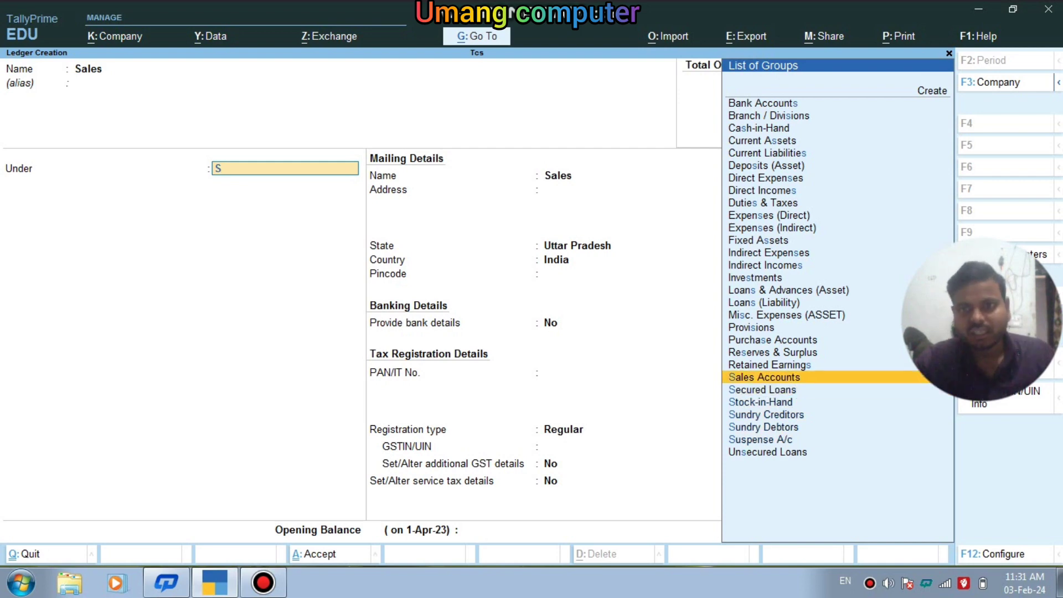
key(Return)
key(Return)
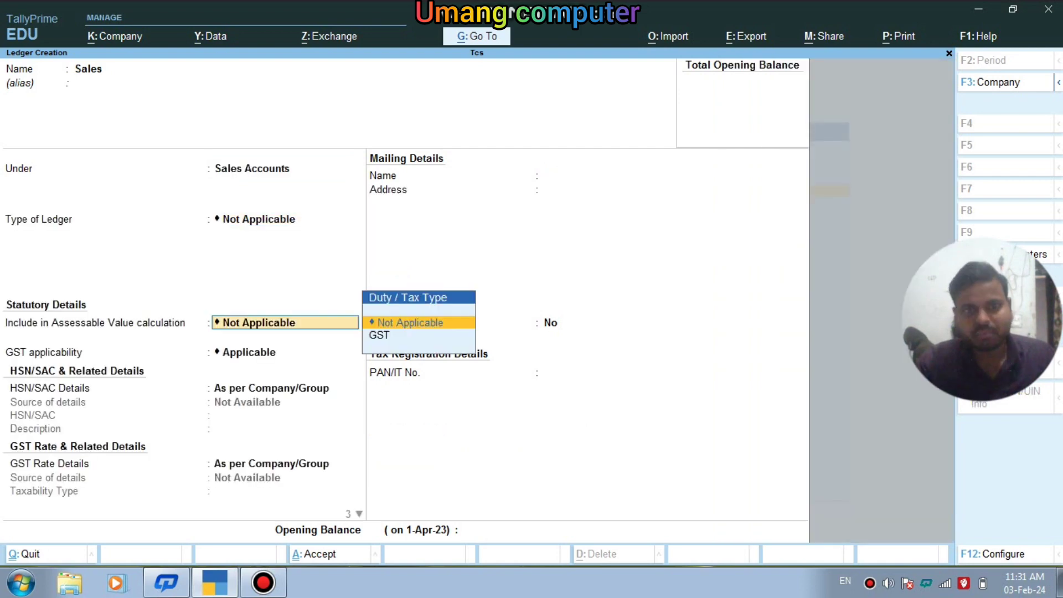
- Keep the Sales ledger's assessable value Not Applicable, GST Applicable, HSN/SAC and GST rate details as per Company/Group, and supply type Services
key(Return)
key(Return)
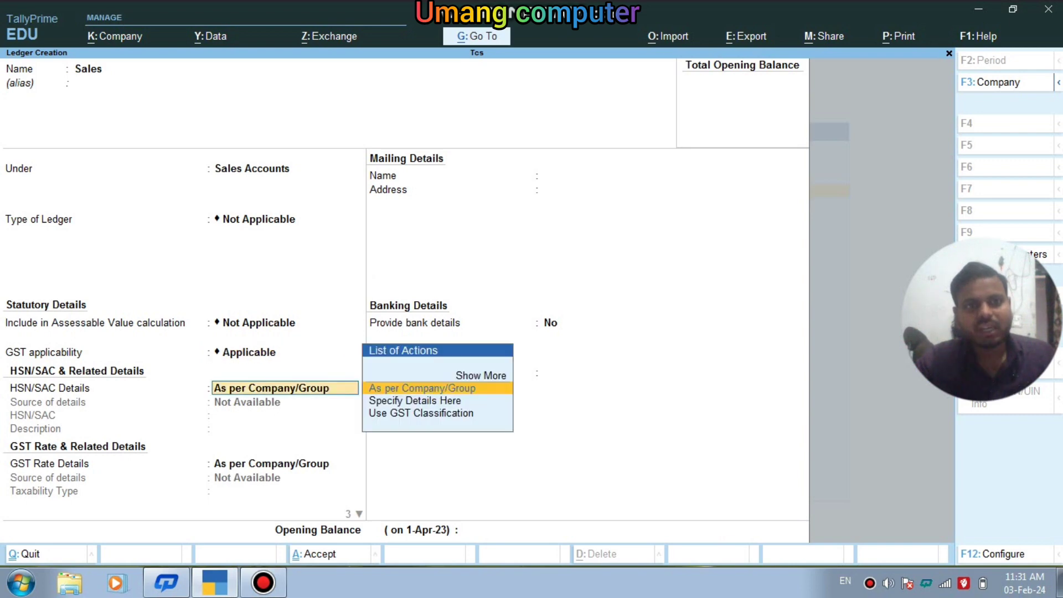
key(Return)
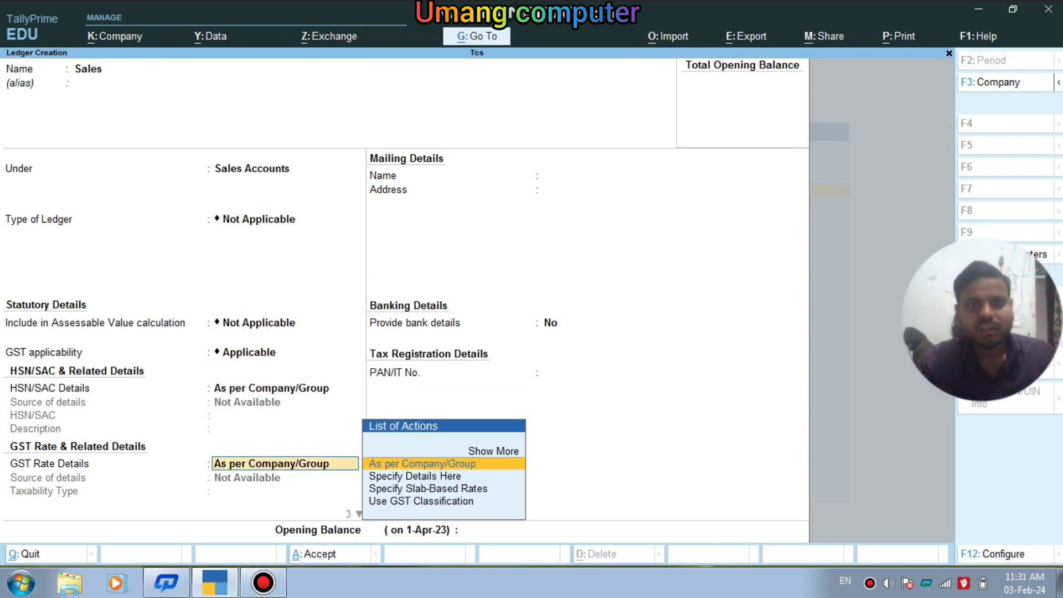
key(Return)
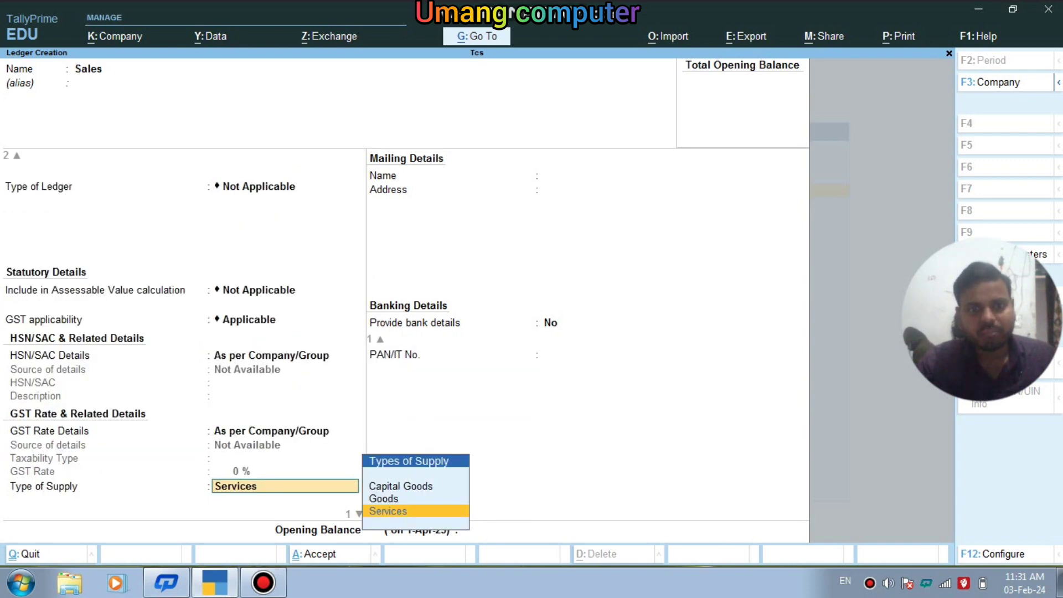
key(Return)
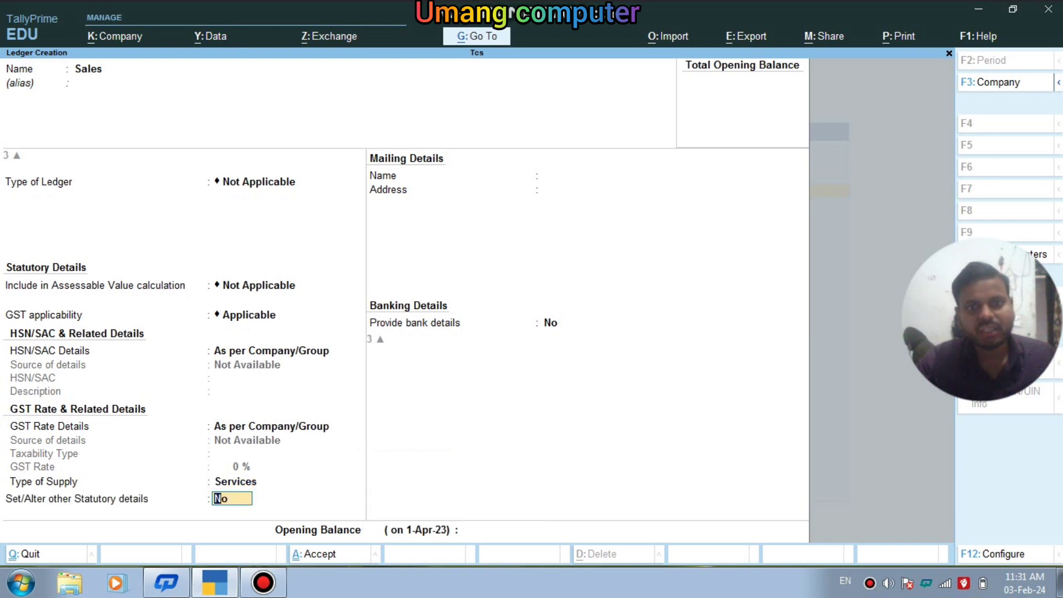
- Leave the other statutory details at No and the opening balance blank, and save the Sales ledger
key(BackSpace)
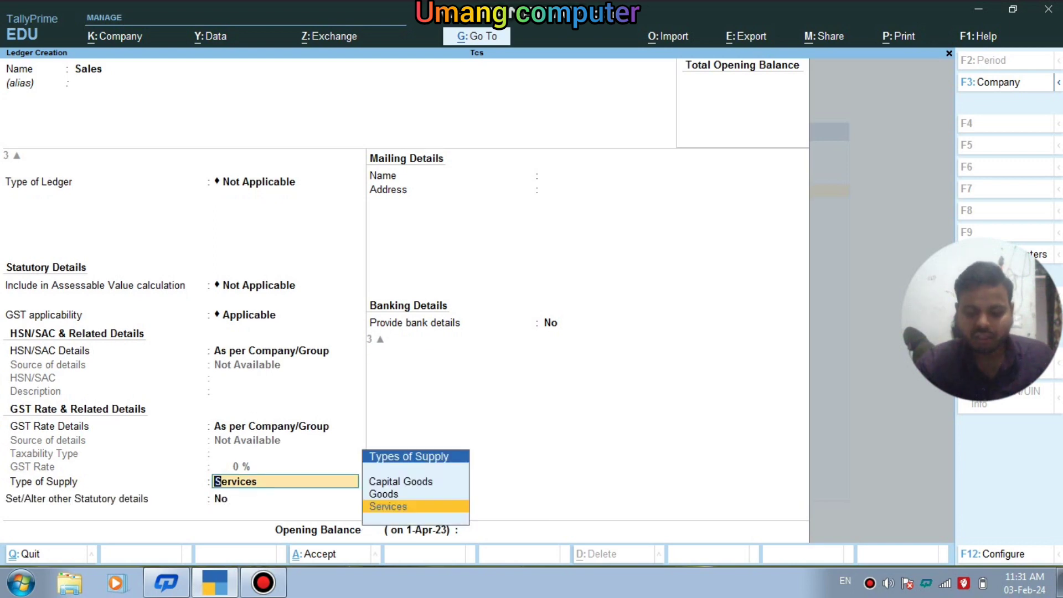
key(Return)
key(Return)
key(Return)
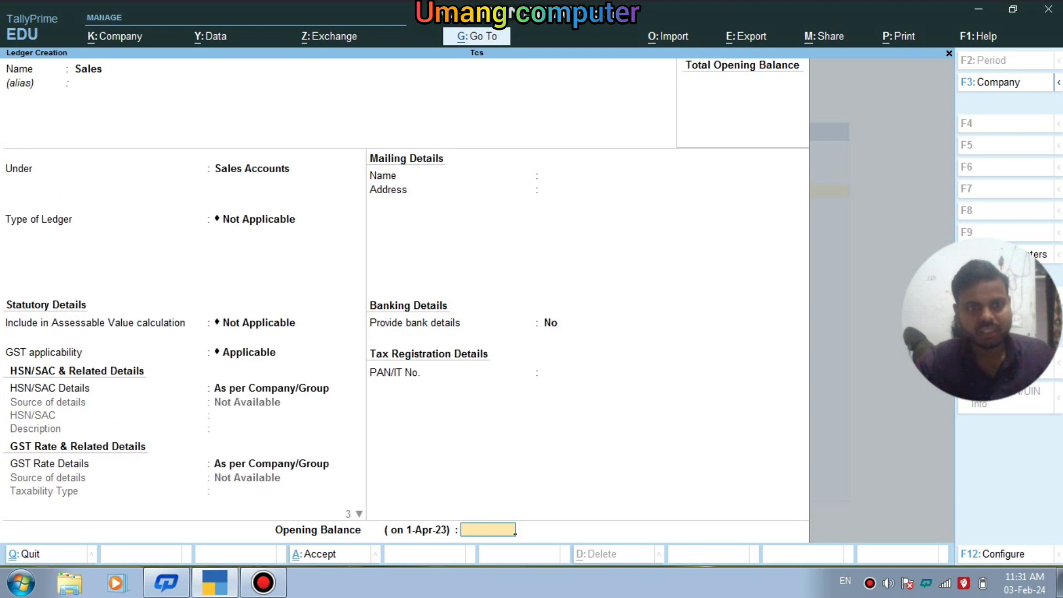
key(Return)
key(y)
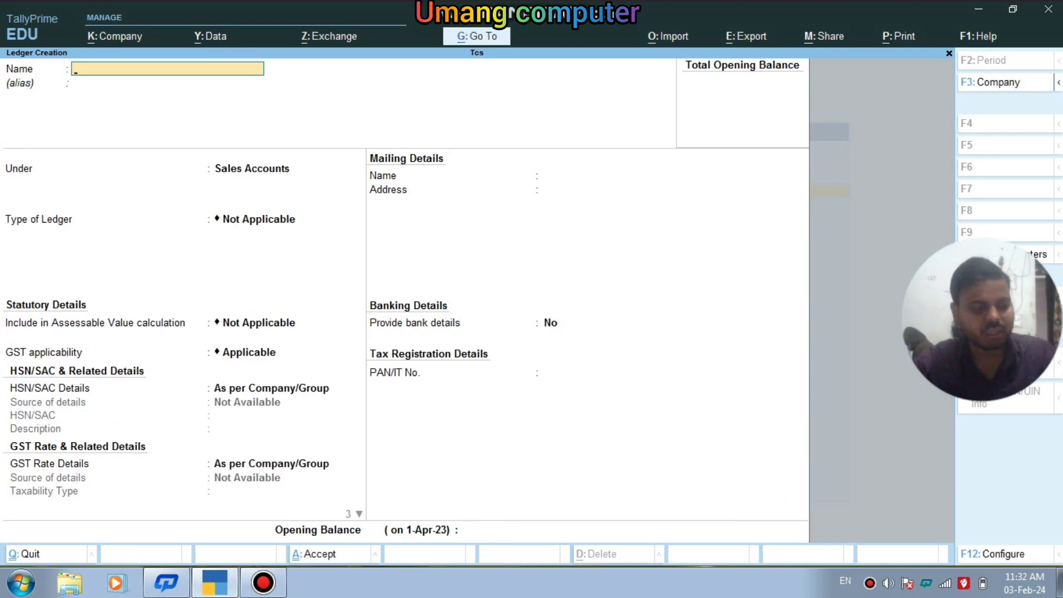
- Leave ledger creation, return to the Gateway of Tally and open a sales voucher for entry
key(Escape)
key(y)
key(Escape)
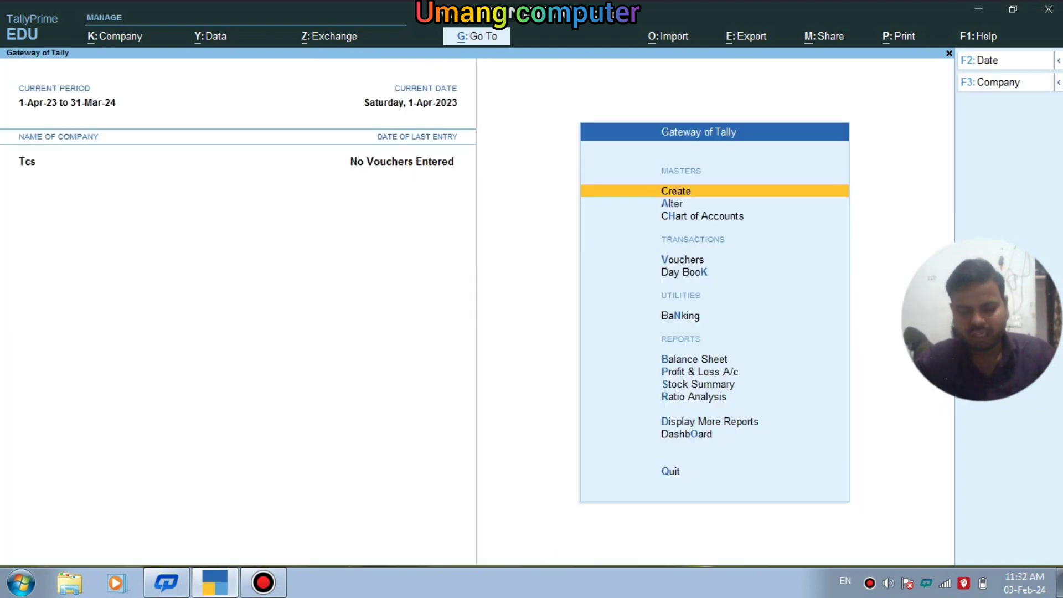
key(Down)
key(Down)
key(Down)
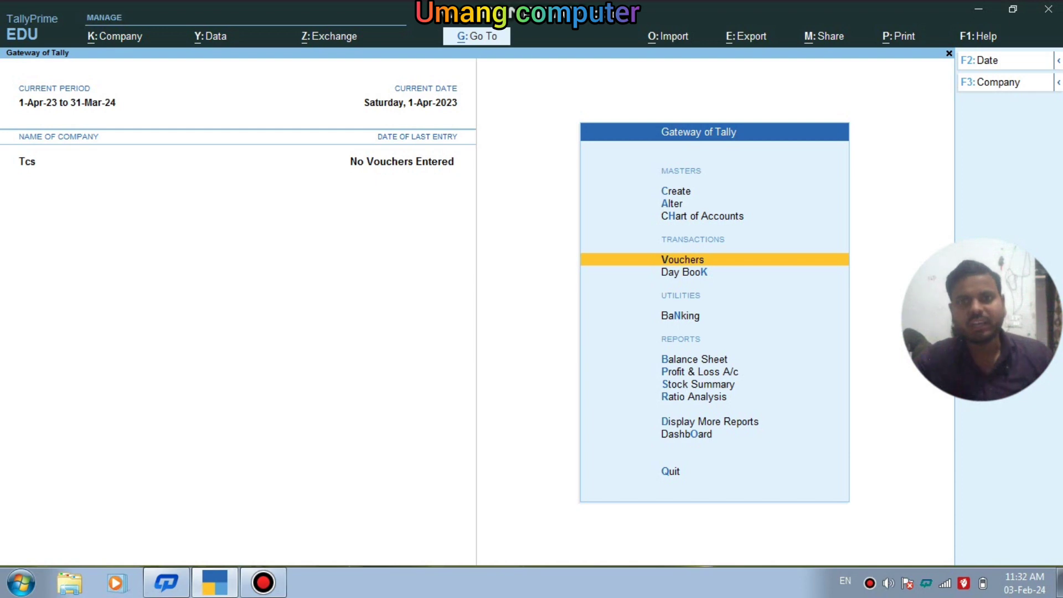
key(Return)
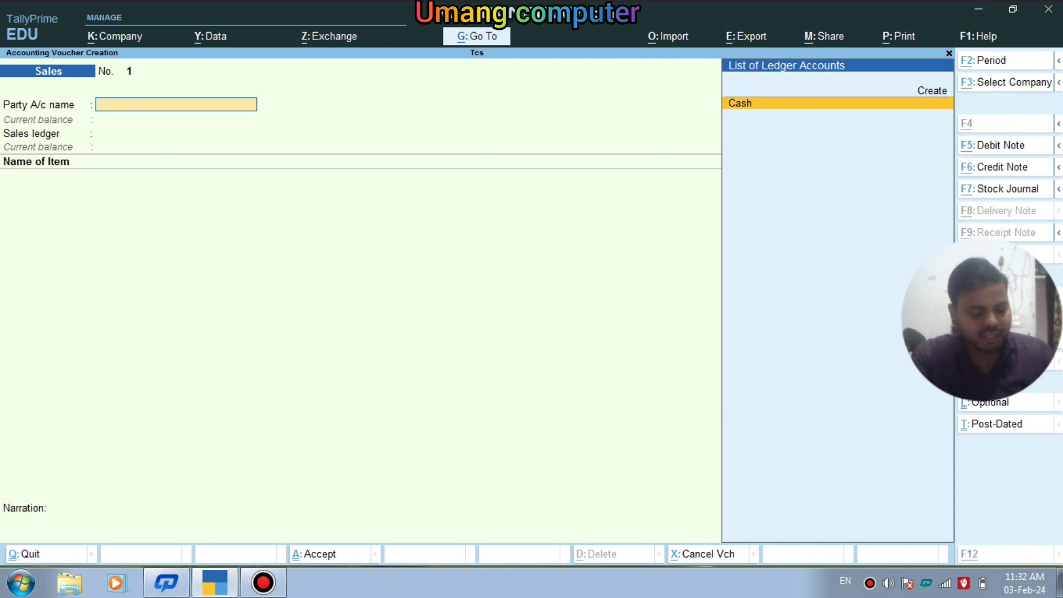
- Start creating a party ledger from the sales voucher, entering the party's name and no alias
key(alt+c)
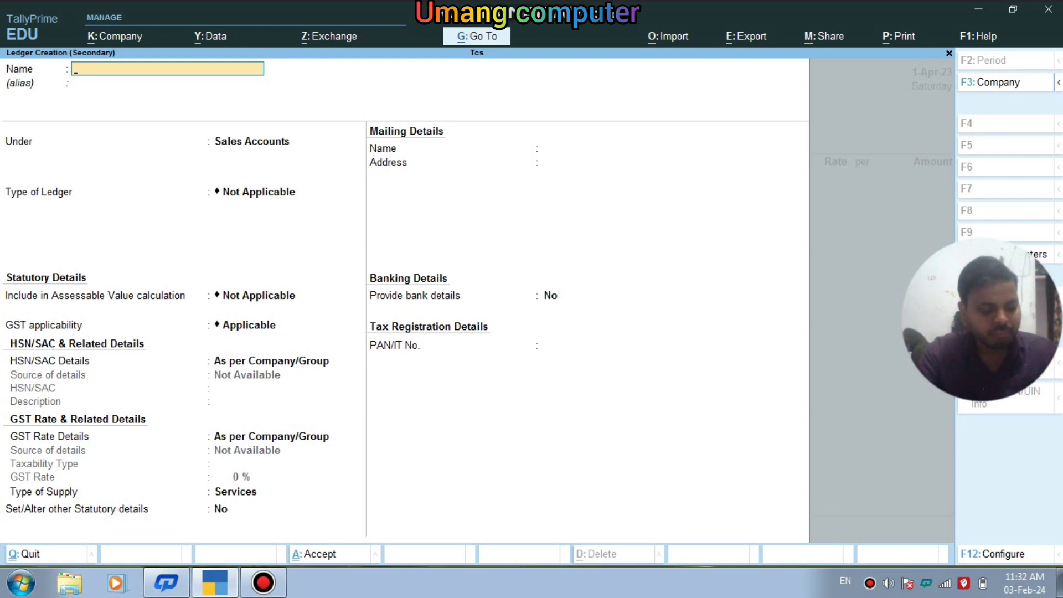
text(Satyam)
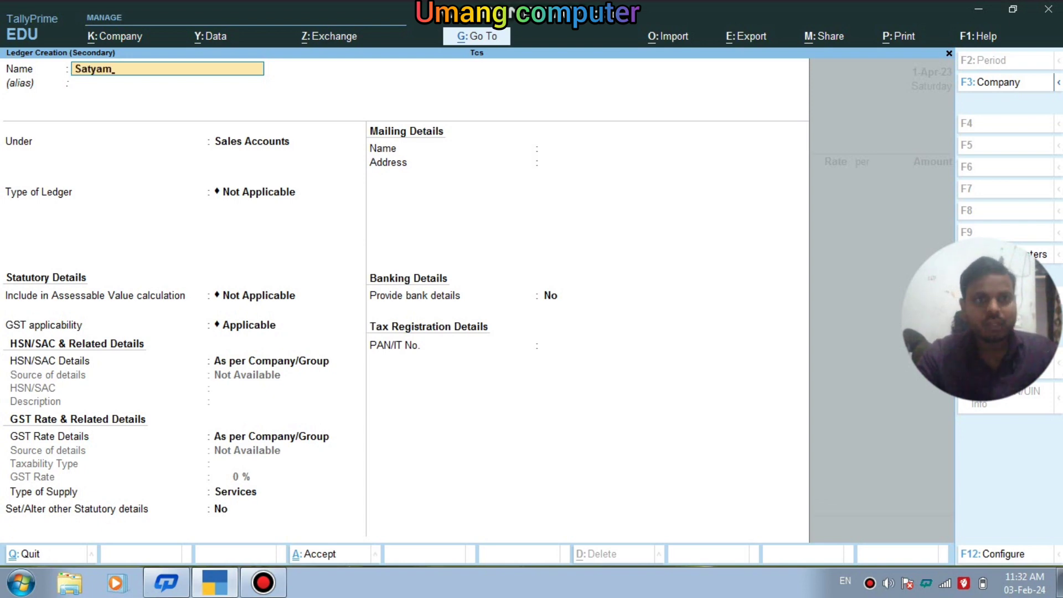
key(Return)
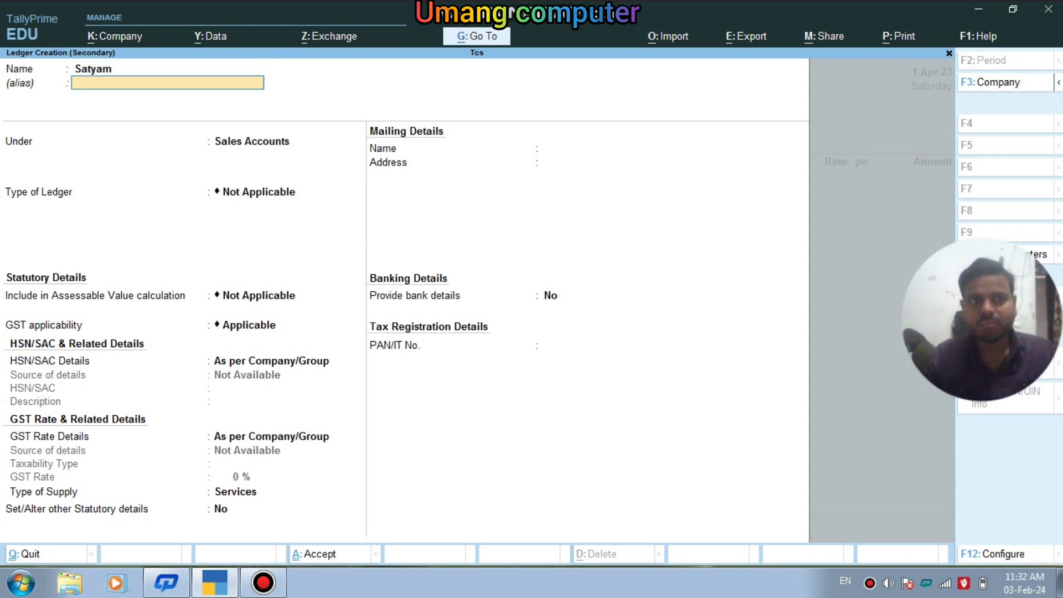
key(Return)
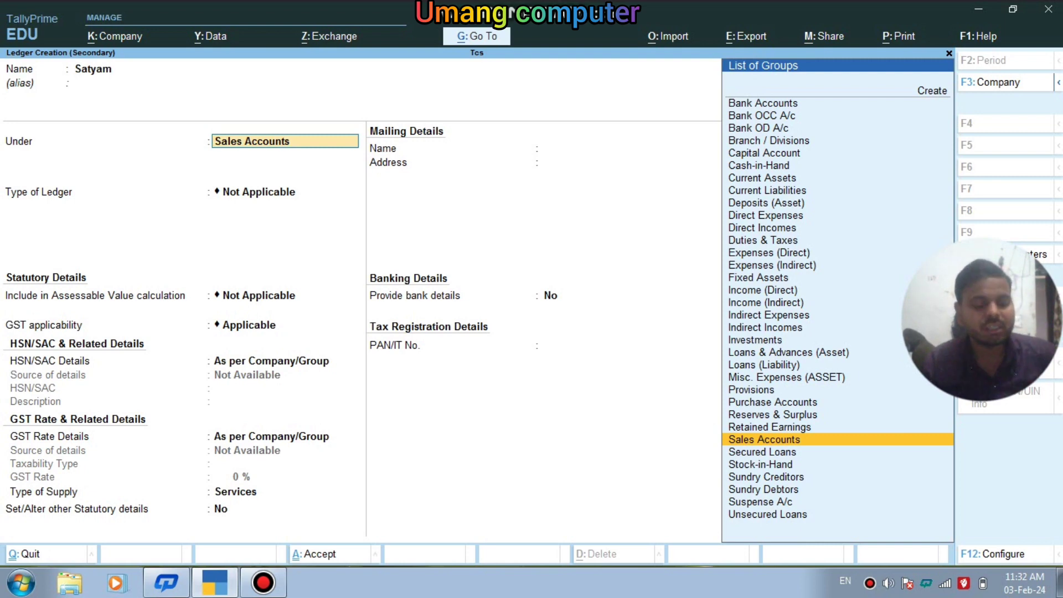
- Place the party ledger under Sundry Creditors with bill-by-bill balances, no default credit period and no credit days check
text(S)
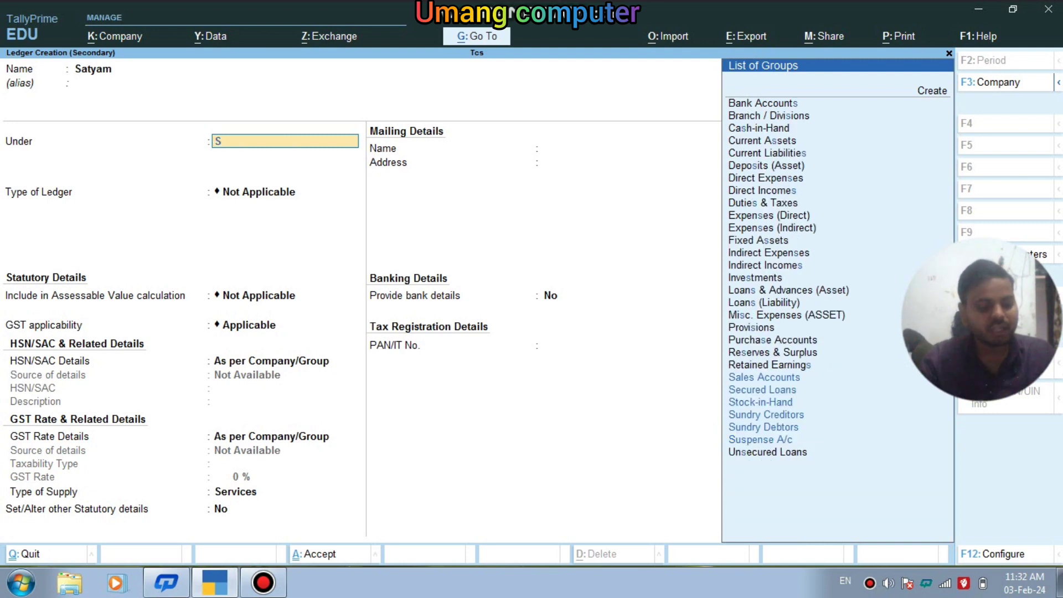
key(Down)
key(Down)
key(Down)
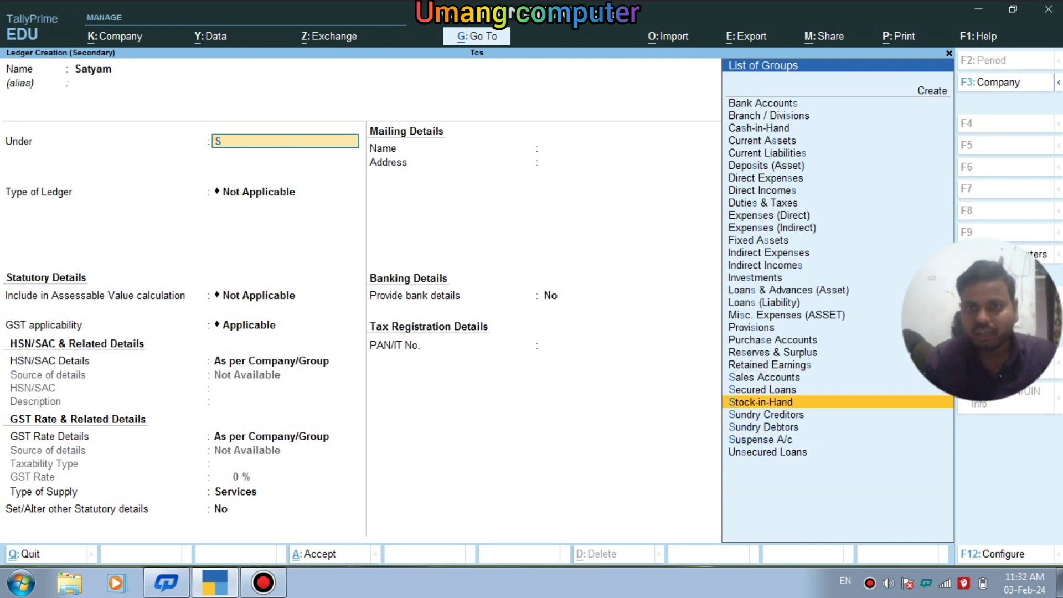
key(Return)
key(Return)
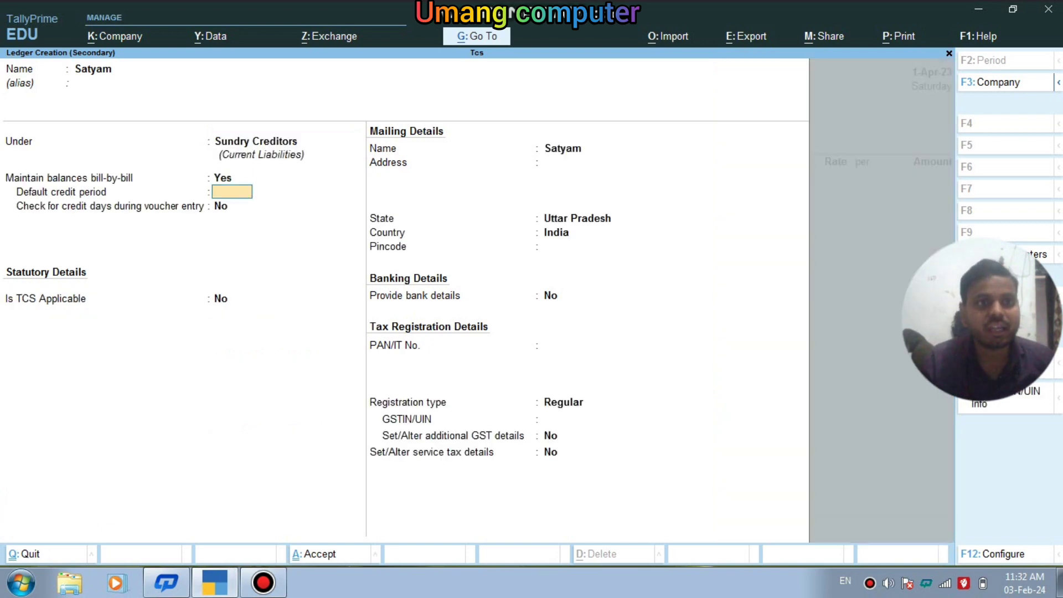
key(Return)
key(Return)
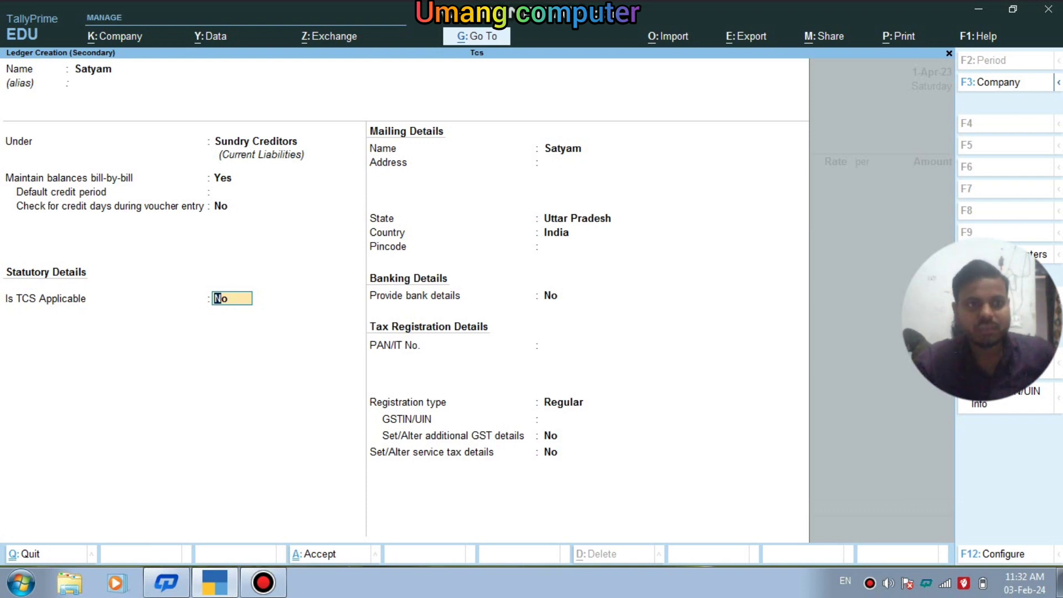
- Make TCS applicable to the party ledger and set its buyer/lessee type to Company - Resident
text(y)
key(Return)
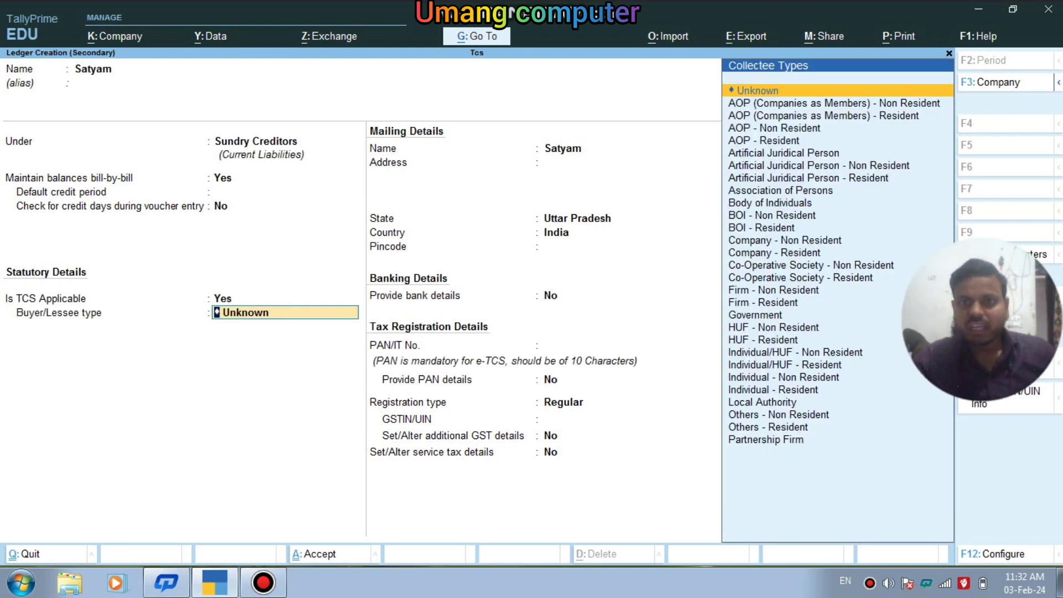
key(Down)
key(Down)
key(Down)
key(Down)
key(Down)
key(Down)
key(Down)
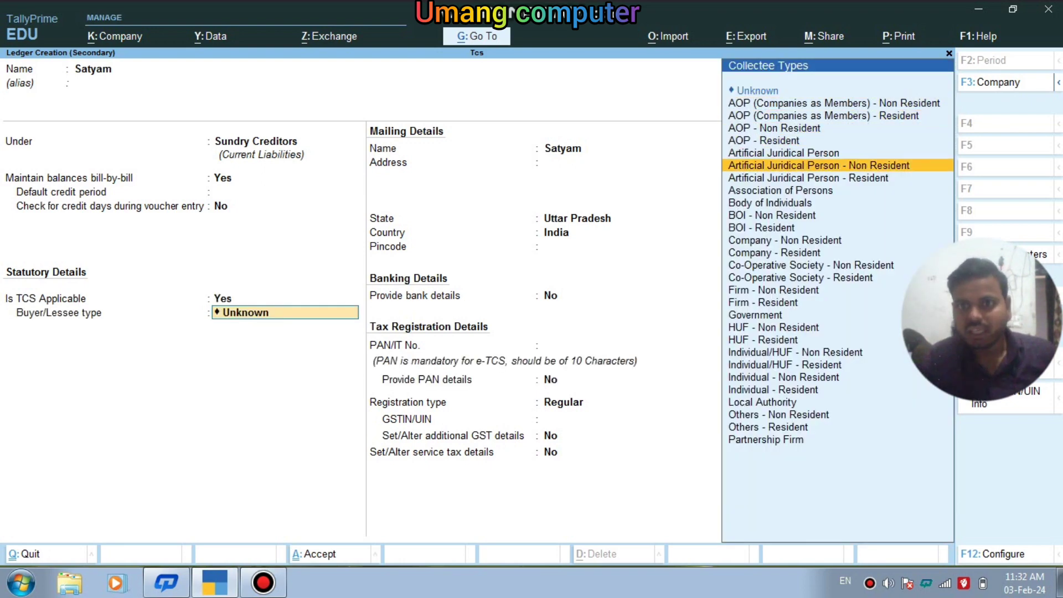
key(Down)
key(Down)
key(Down)
key(Down)
key(Down)
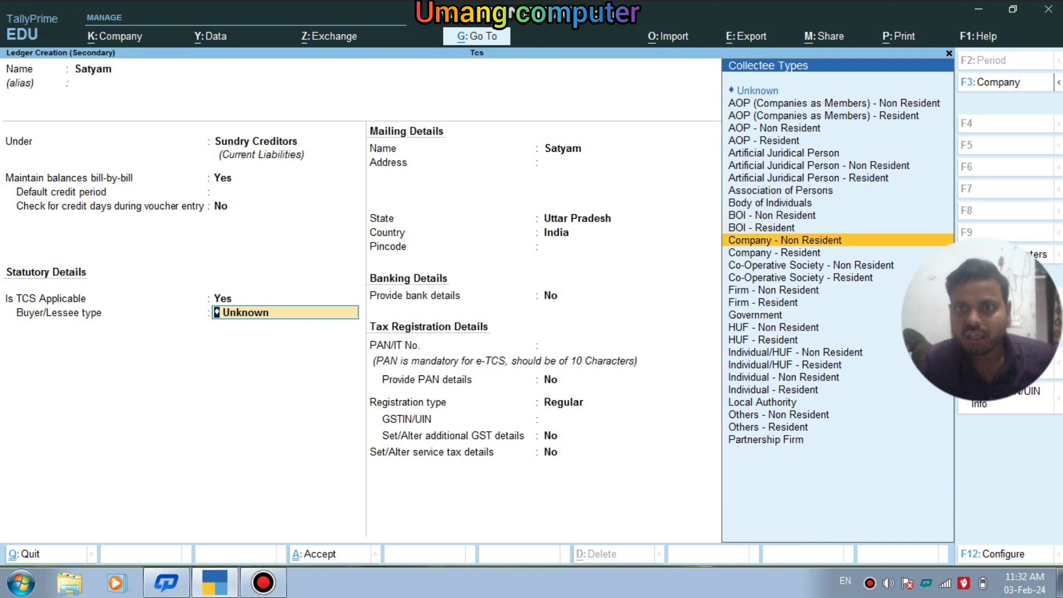
key(Up)
key(Down)
key(Down)
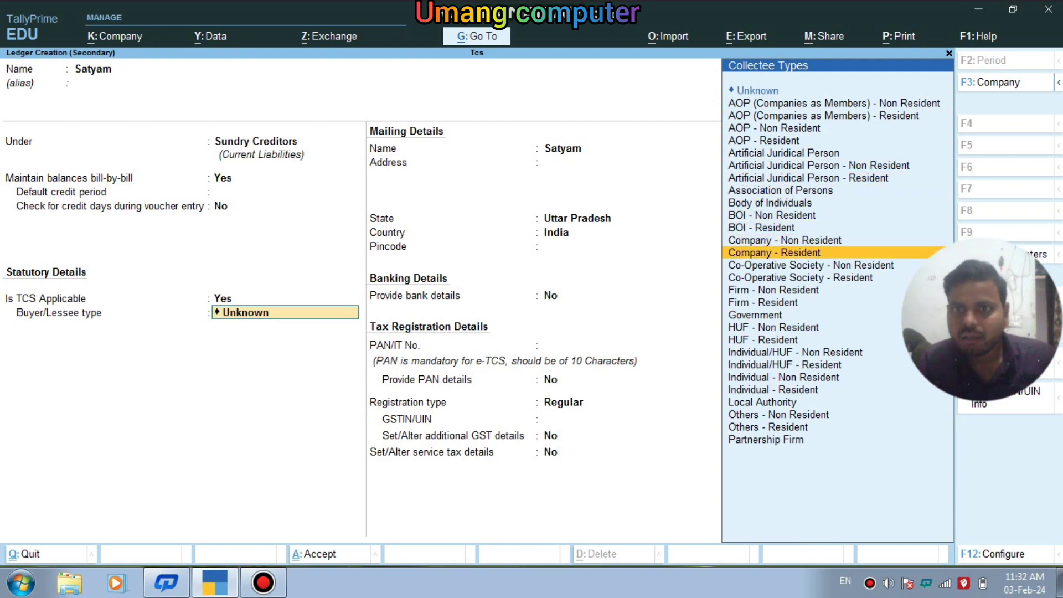
key(Return)
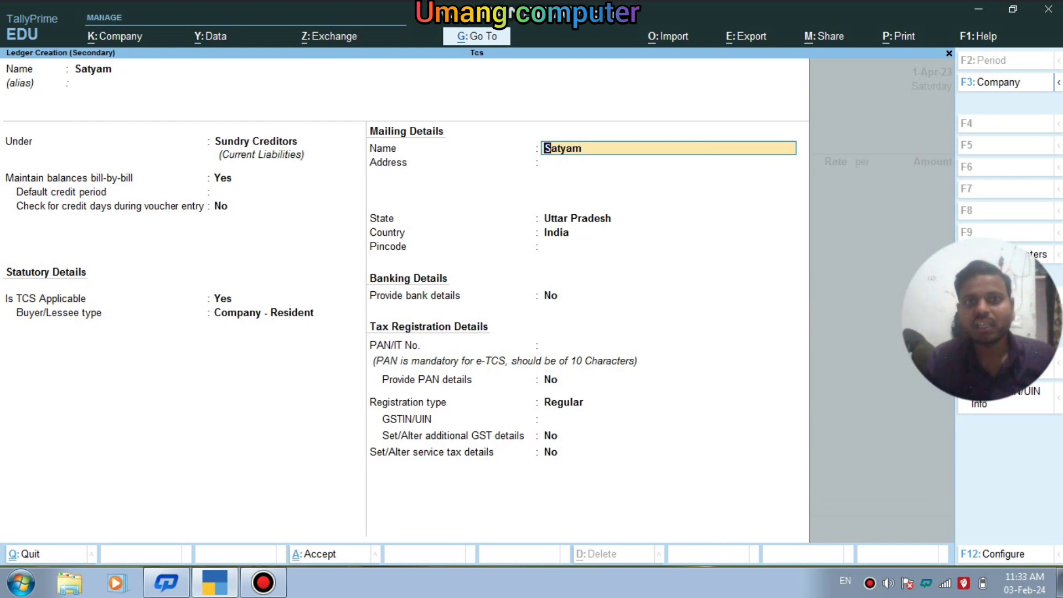
- Keep the party's mailing name, Uttar Pradesh and India, leave address, pincode and PAN blank, and provide no bank details
key(Return)
key(Return)
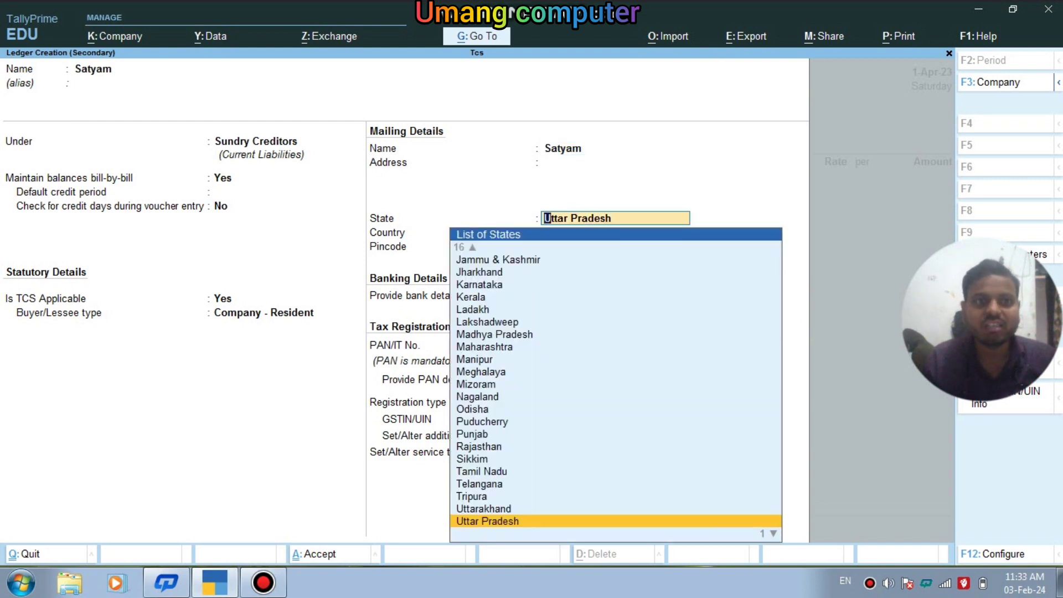
key(Return)
key(Return)
key(Return)
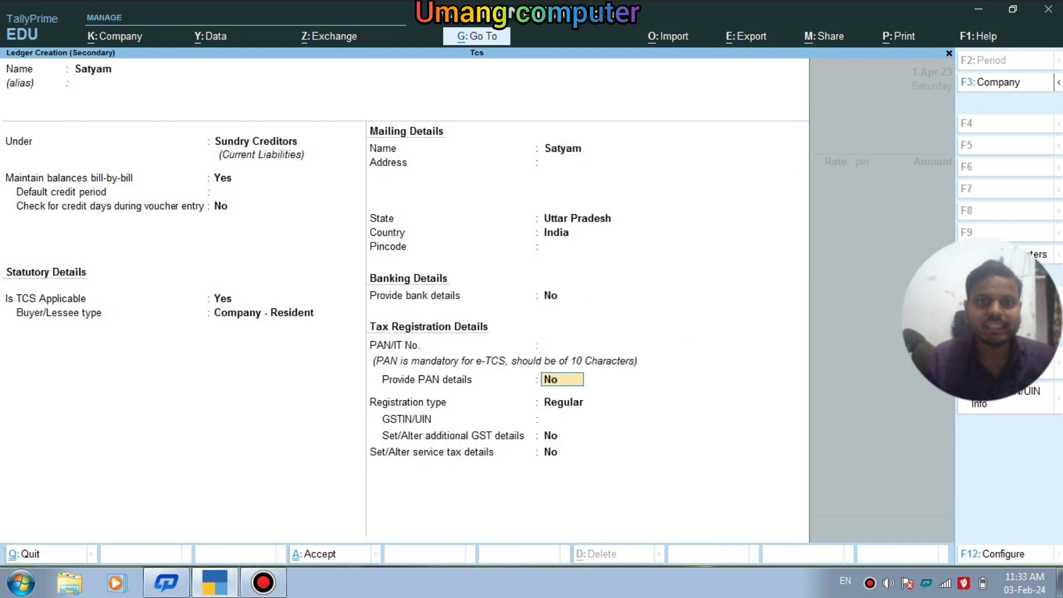
- Keep the party's registration type Regular without a GSTIN, leave PAN, additional GST and service tax details at No, and save the ledger
key(Return)
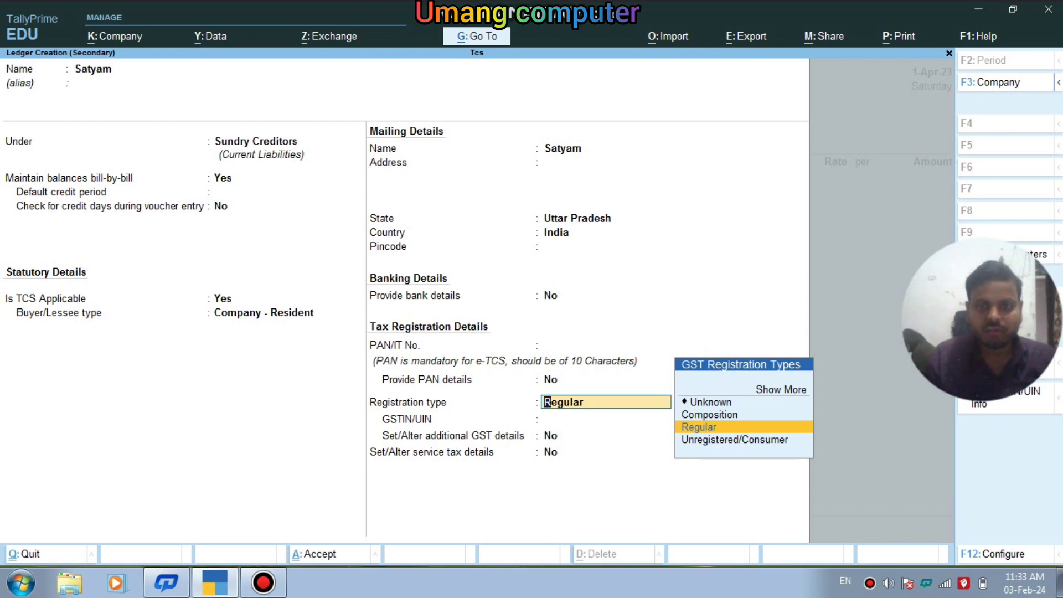
key(Return)
key(Return)
key(Return)
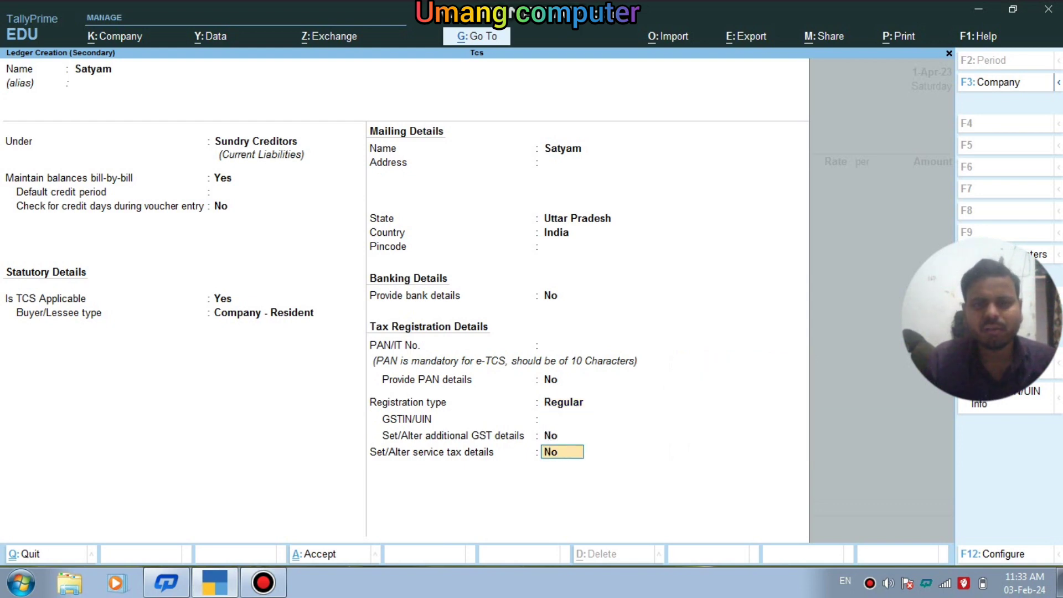
key(Return)
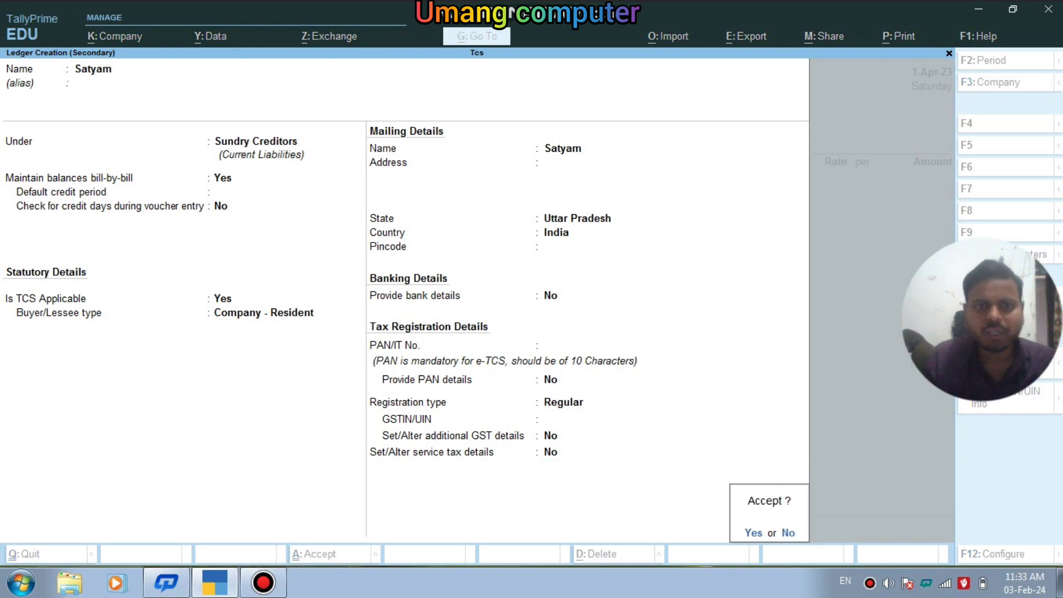
key(Return)
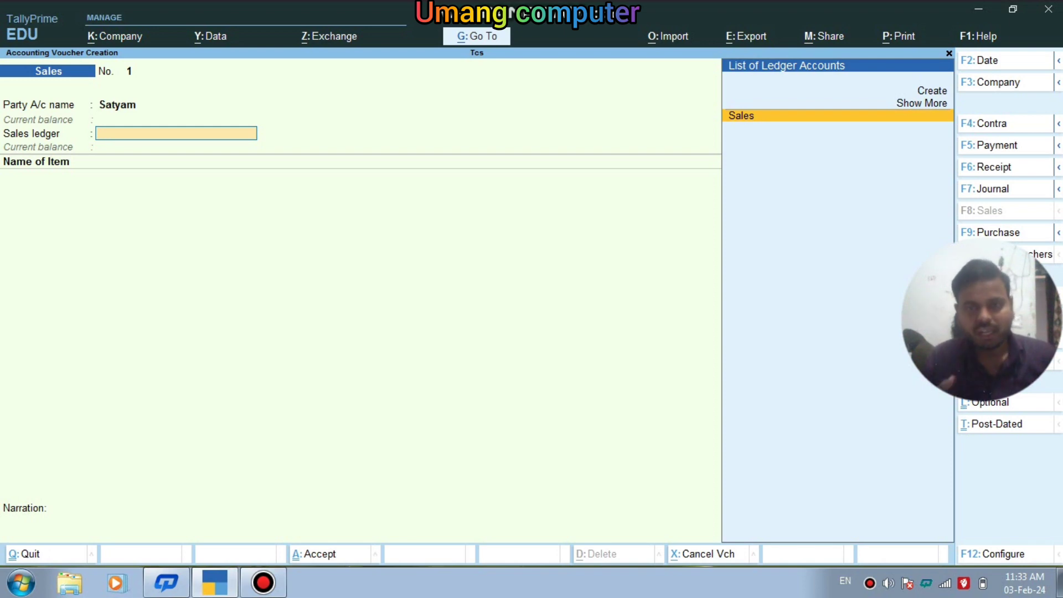
- Select Sales as the voucher's sales ledger and start creating a stock item named Car without an alias
key(Return)
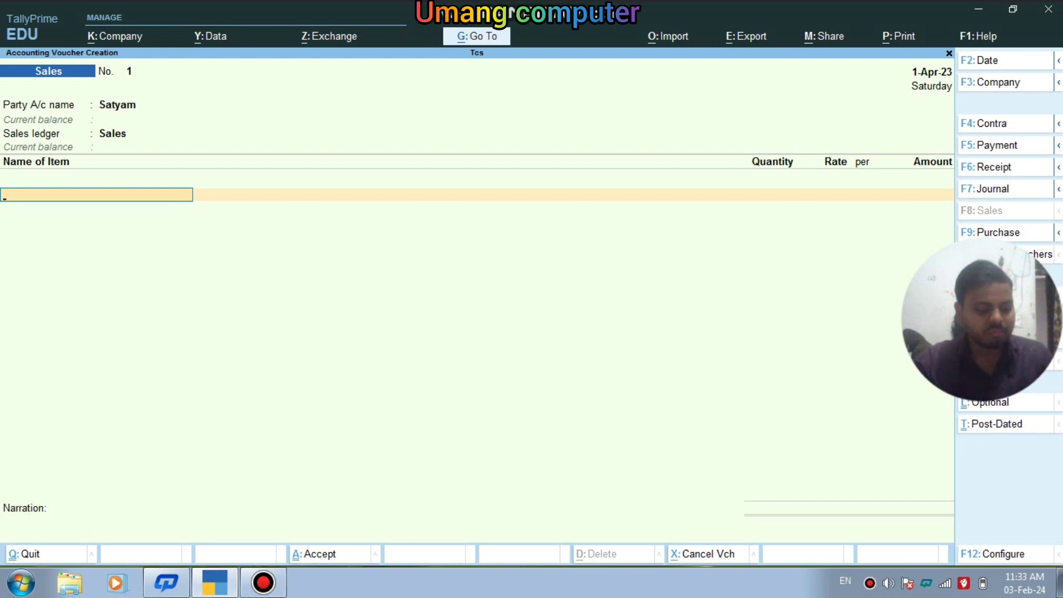
key(ctrl)
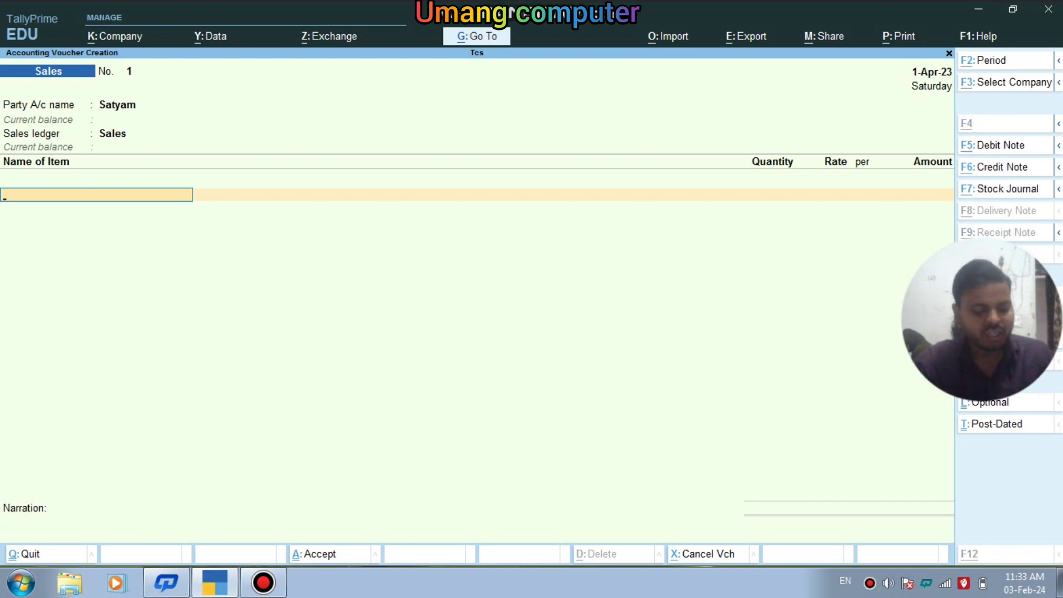
key(alt+c)
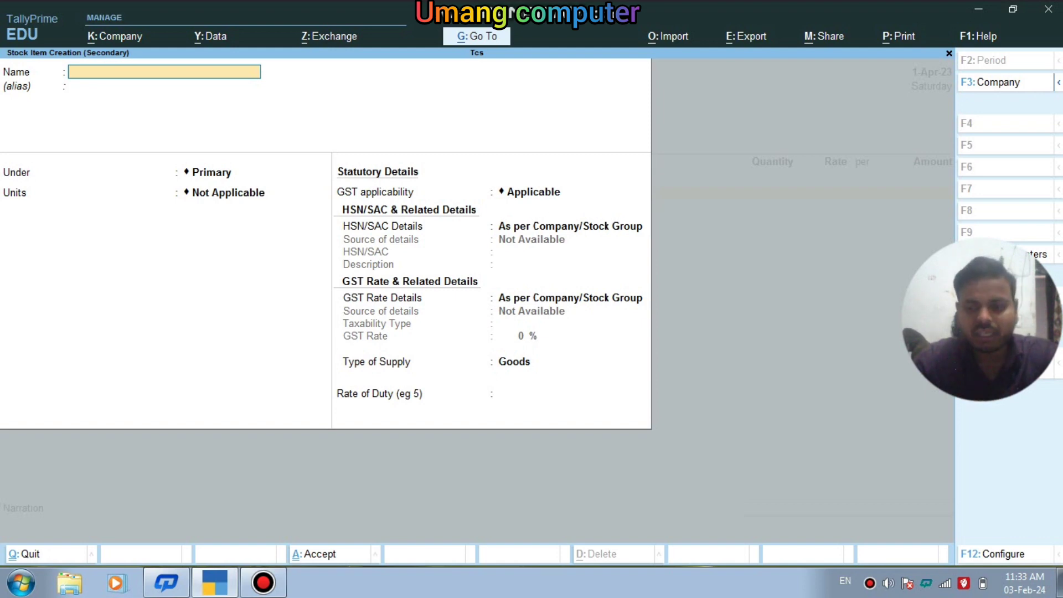
text(Car)
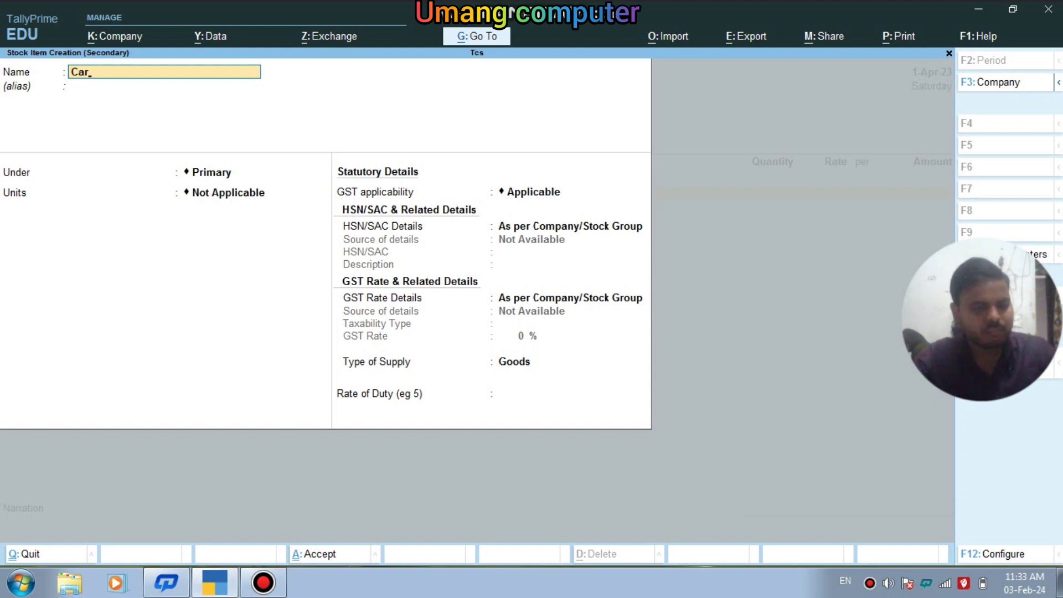
key(Return)
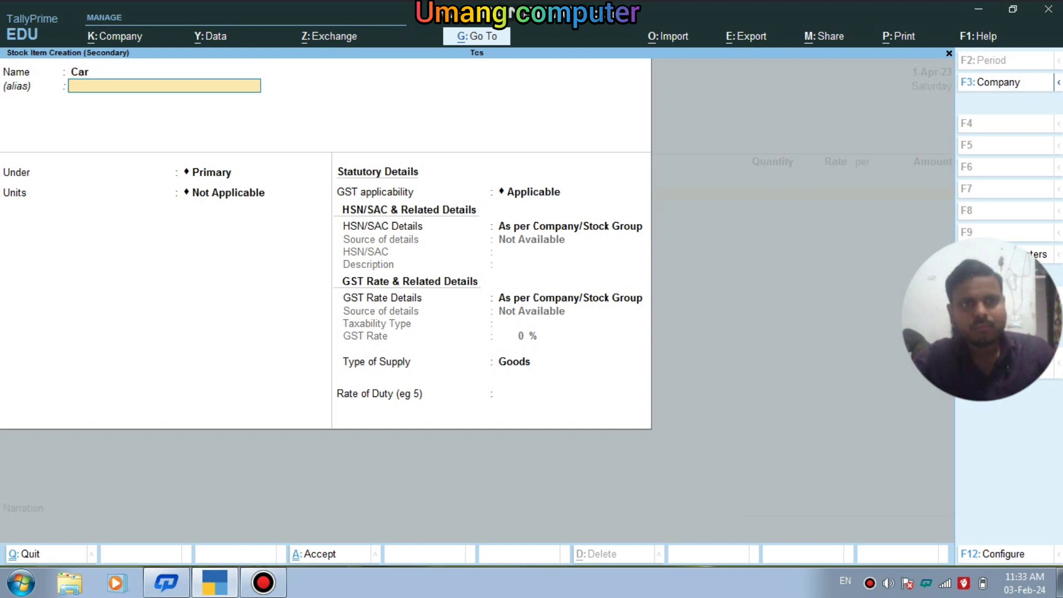
key(Return)
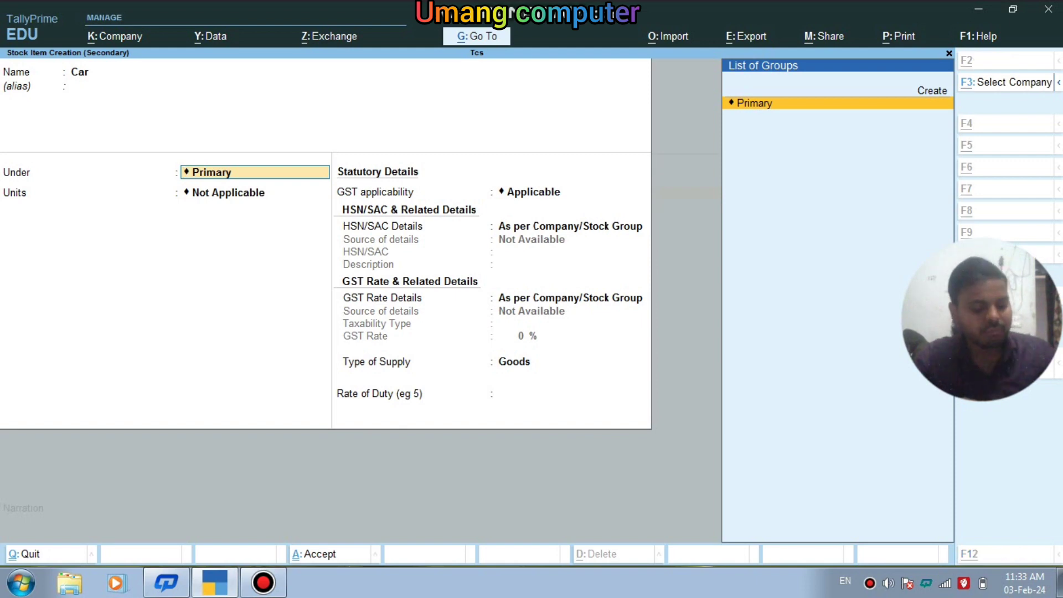
- Create the stock group Machinery under Primary, keep its quantity, HSN/SAC and GST rate defaults, and place the Car item under it
key(alt+c)
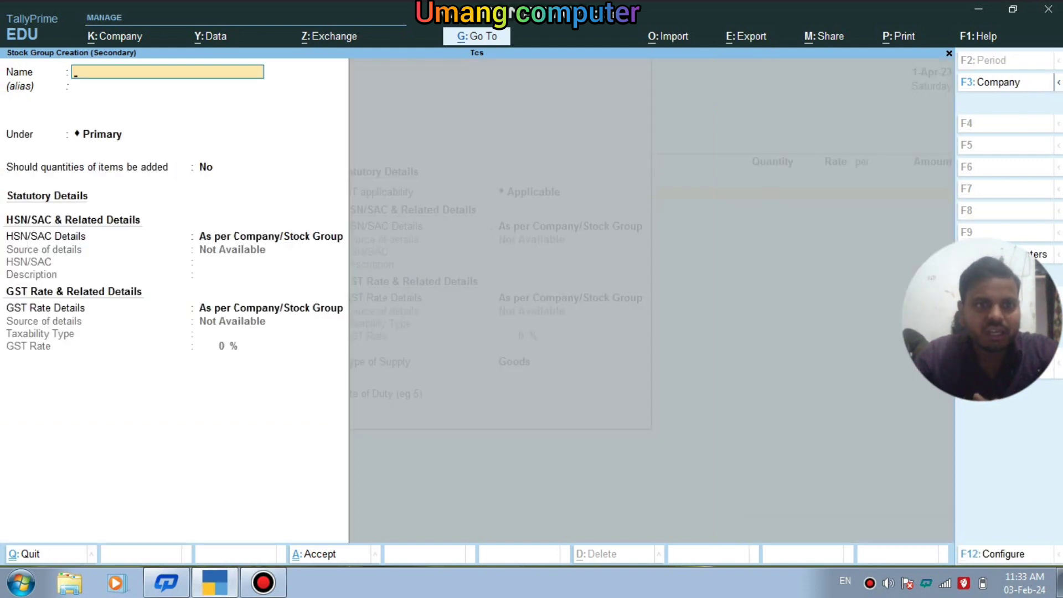
text(Ma)
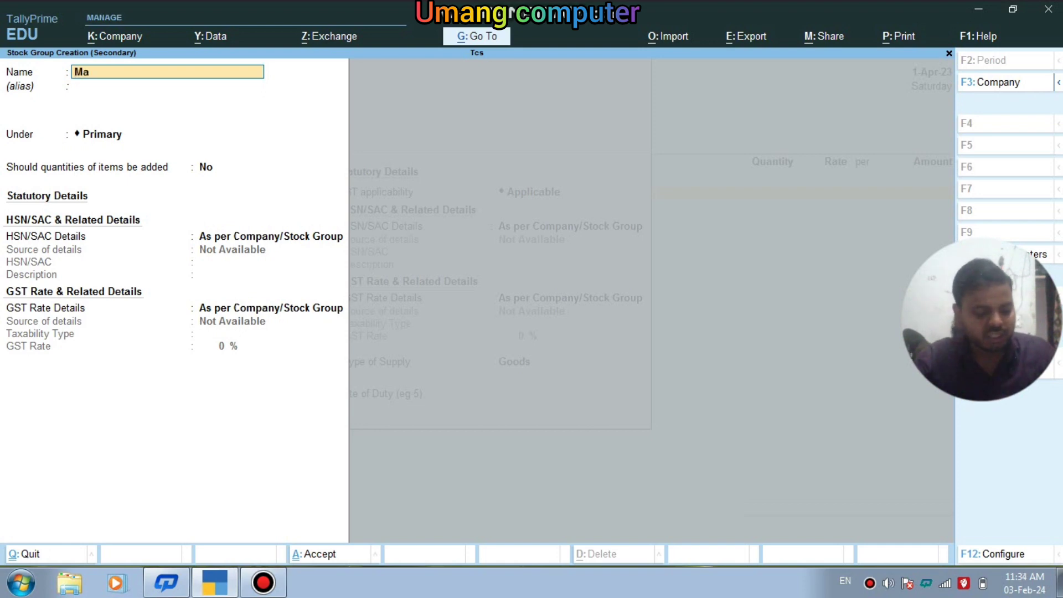
text(chine)
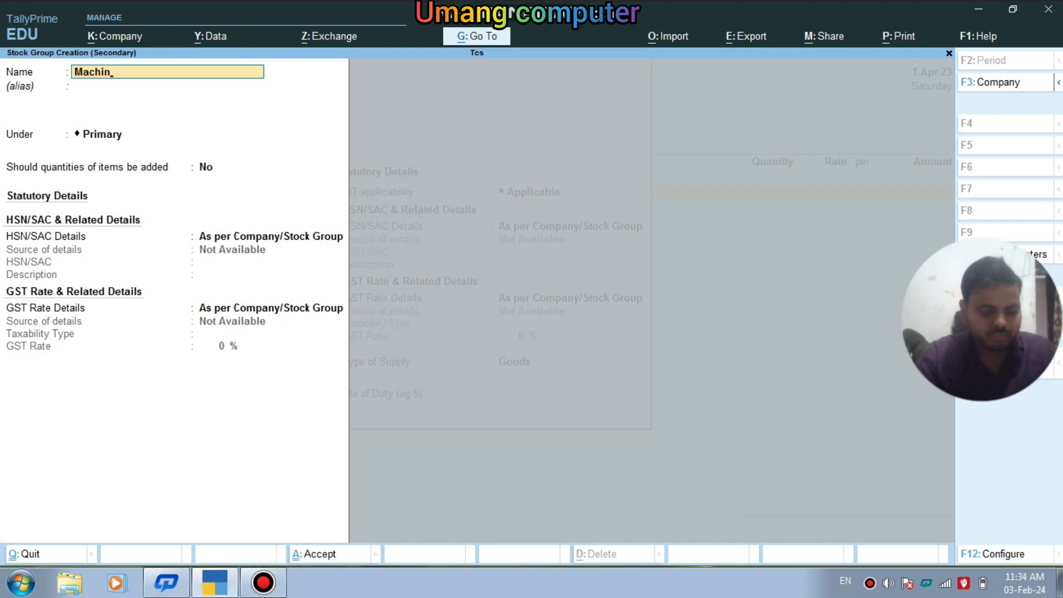
text(y)
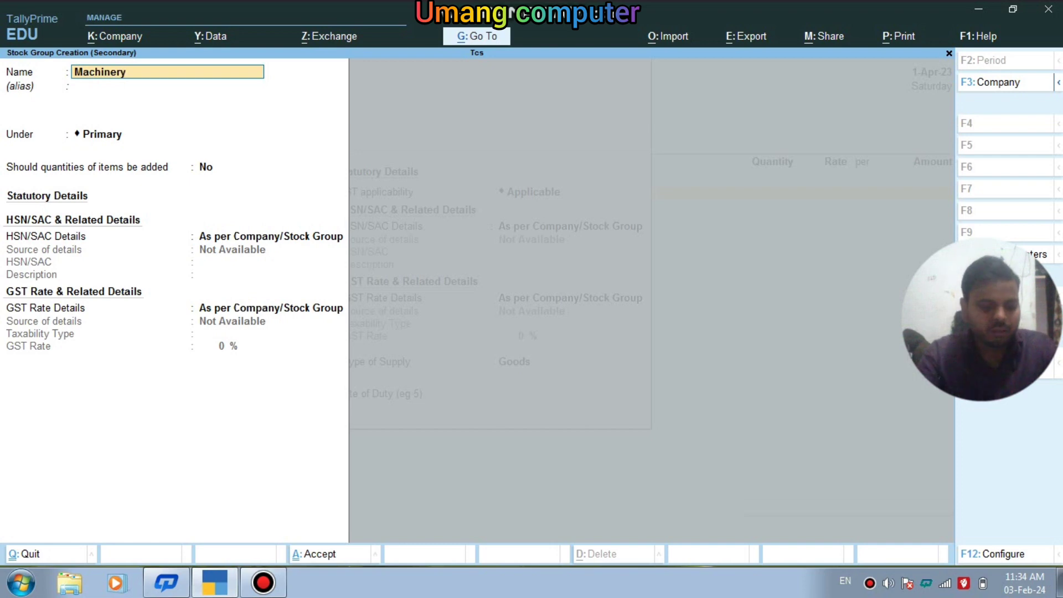
key(Return)
key(Return)
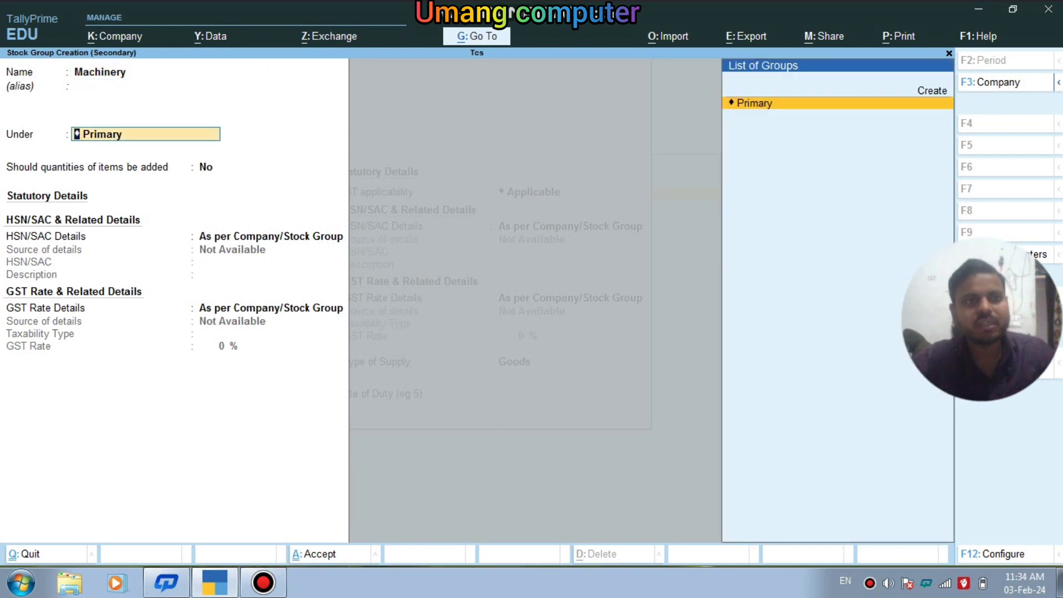
key(Return)
key(Return)
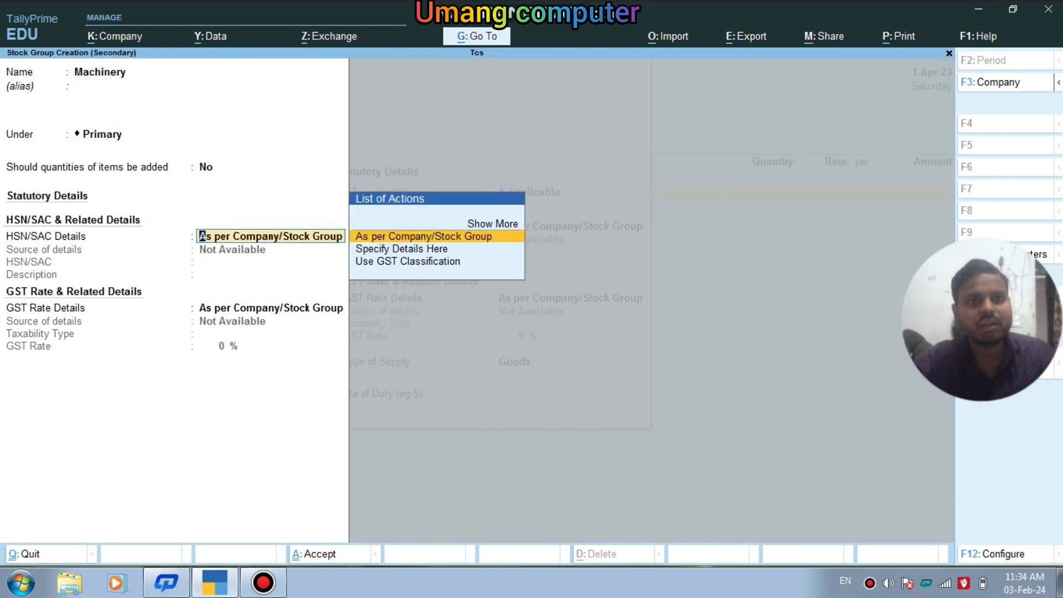
key(Return)
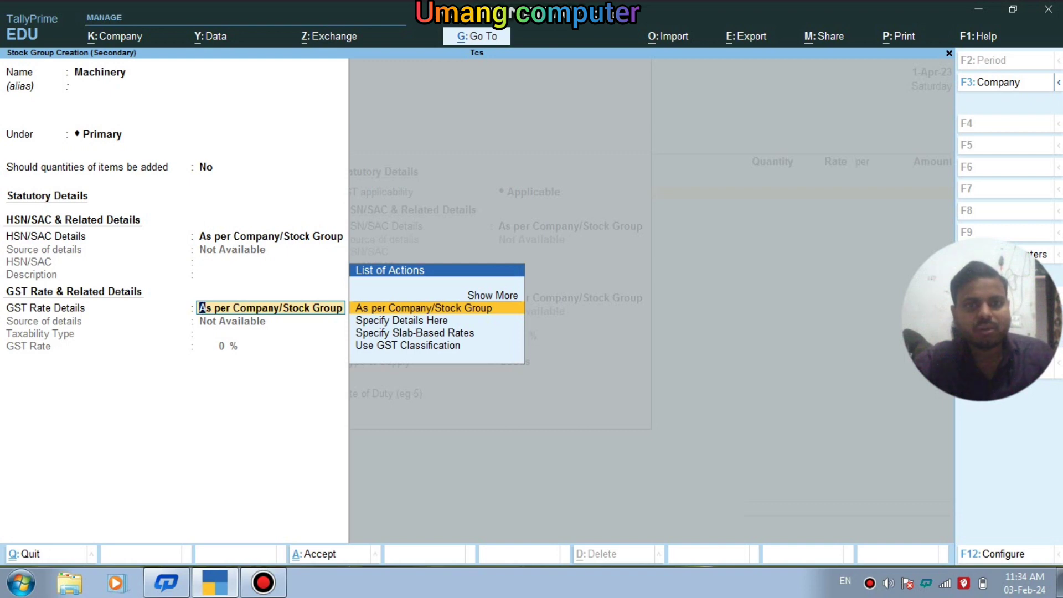
key(Return)
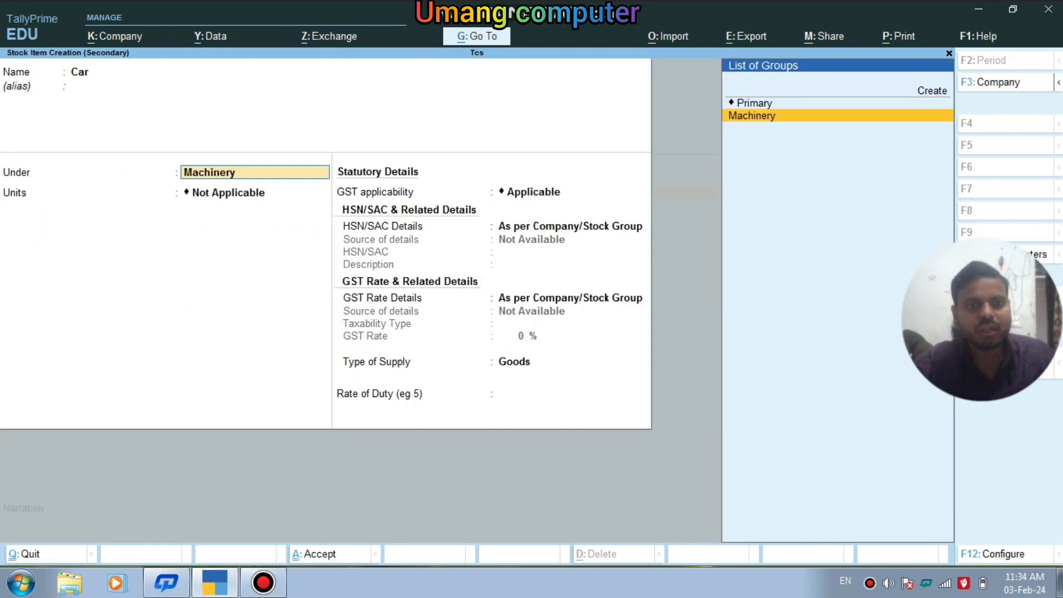
key(Return)
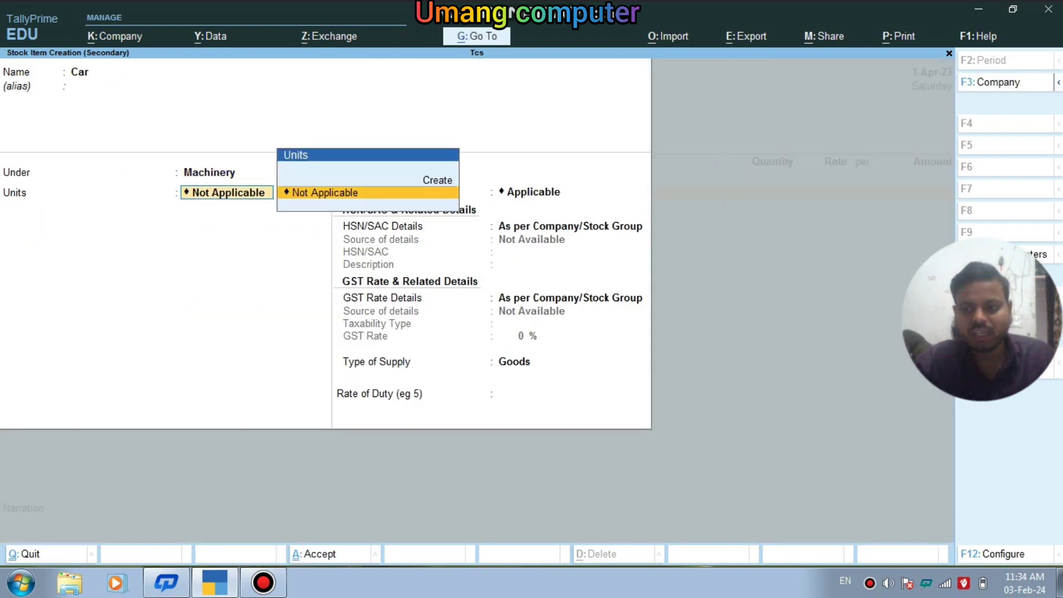
- Create the simple unit pcs with unit quantity code PCS-PIECES and 1 decimal place, and assign it to the Car item
key(alt)
key(alt+c)
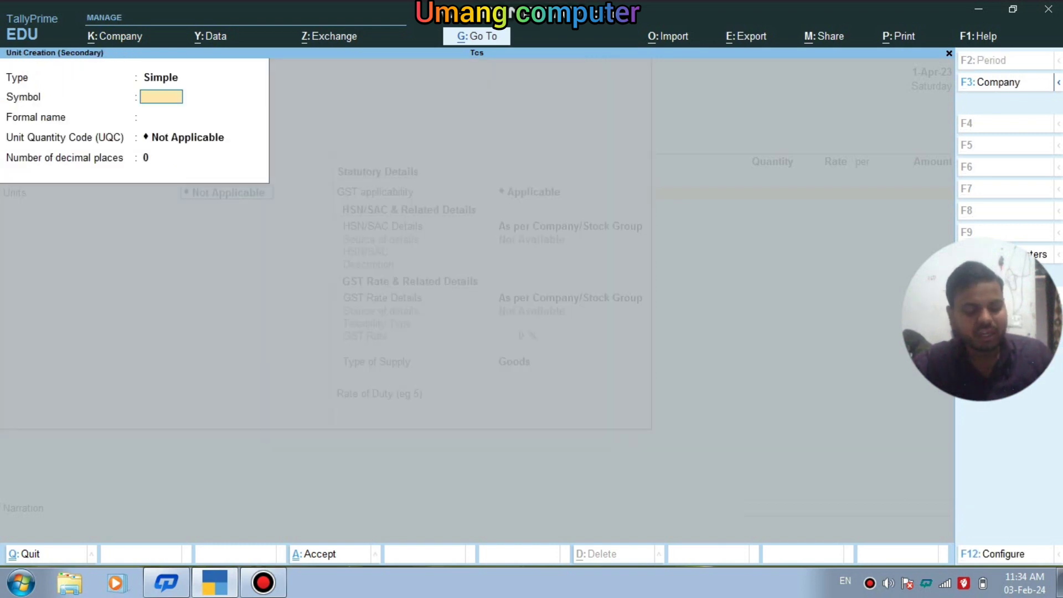
text(pcs)
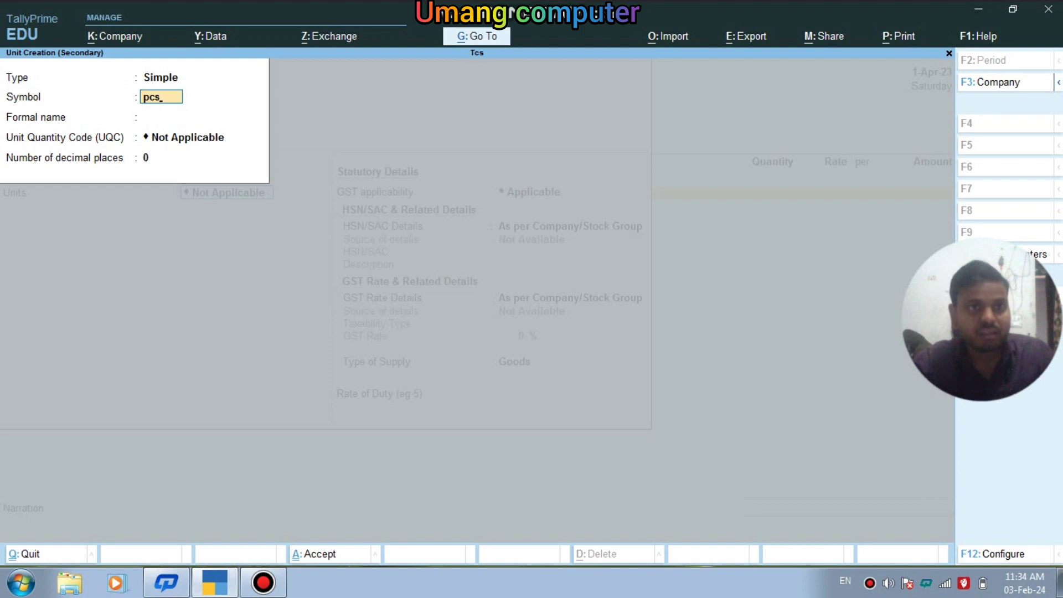
key(Return)
key(Return)
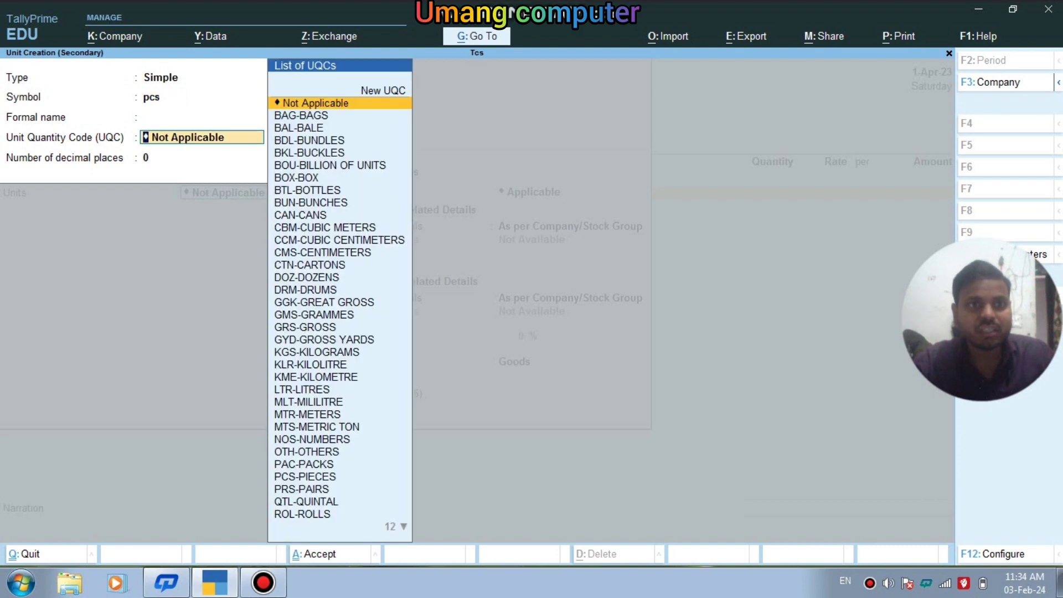
text(pcs)
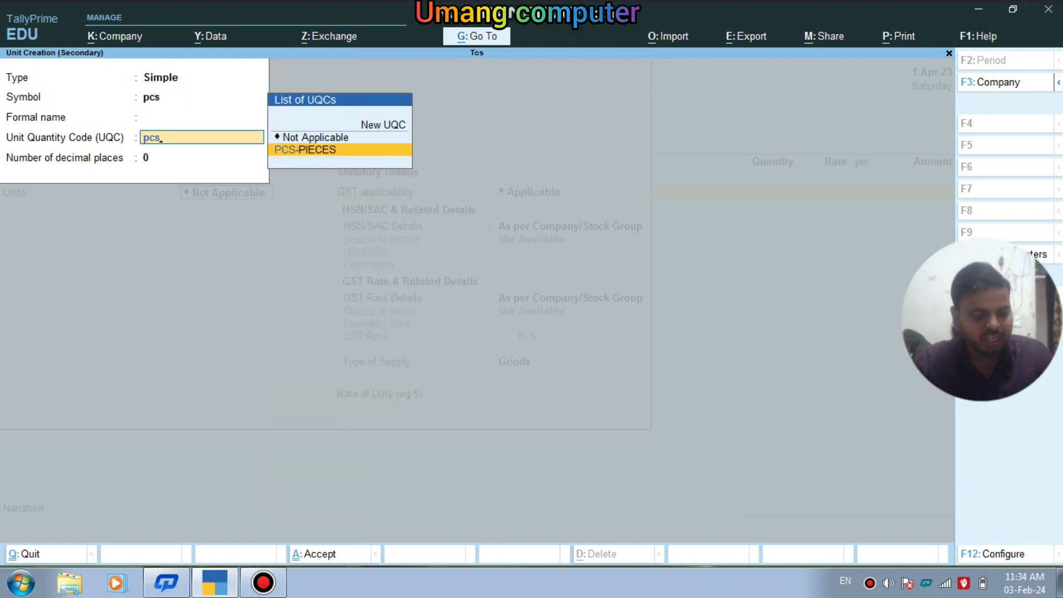
key(Return)
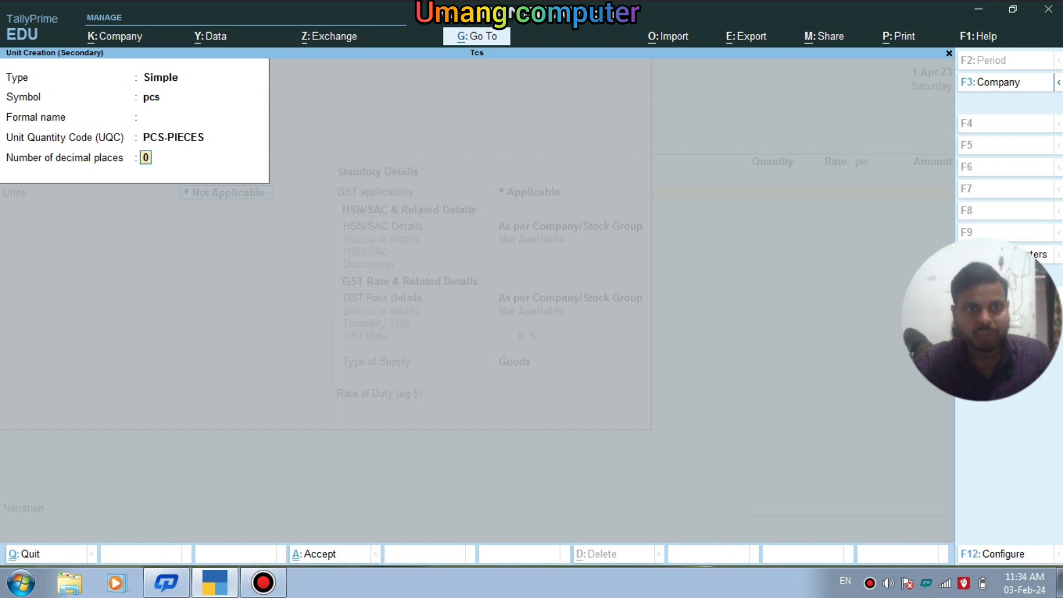
text(1)
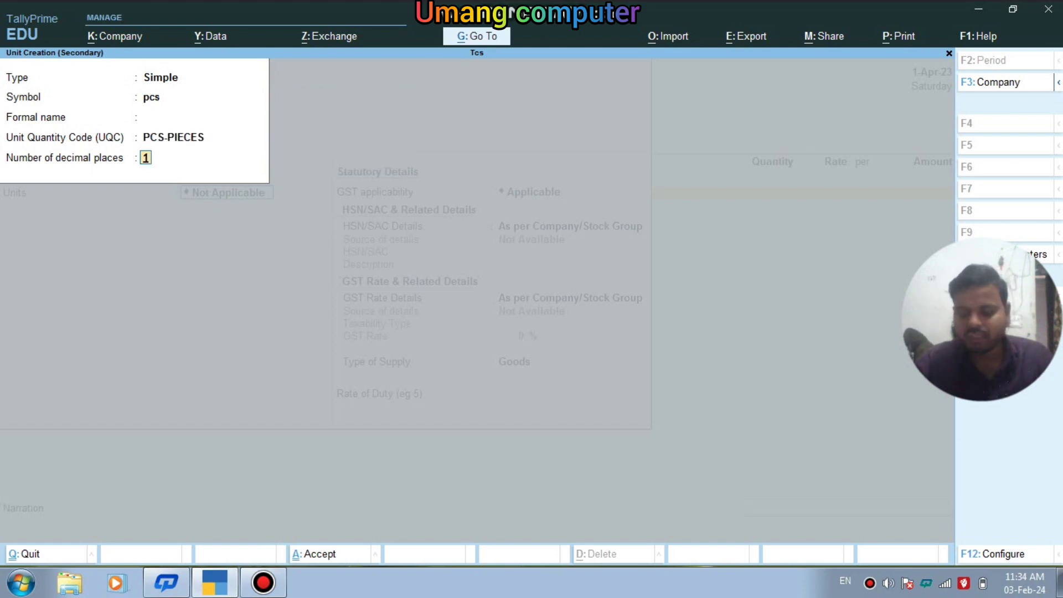
key(Return)
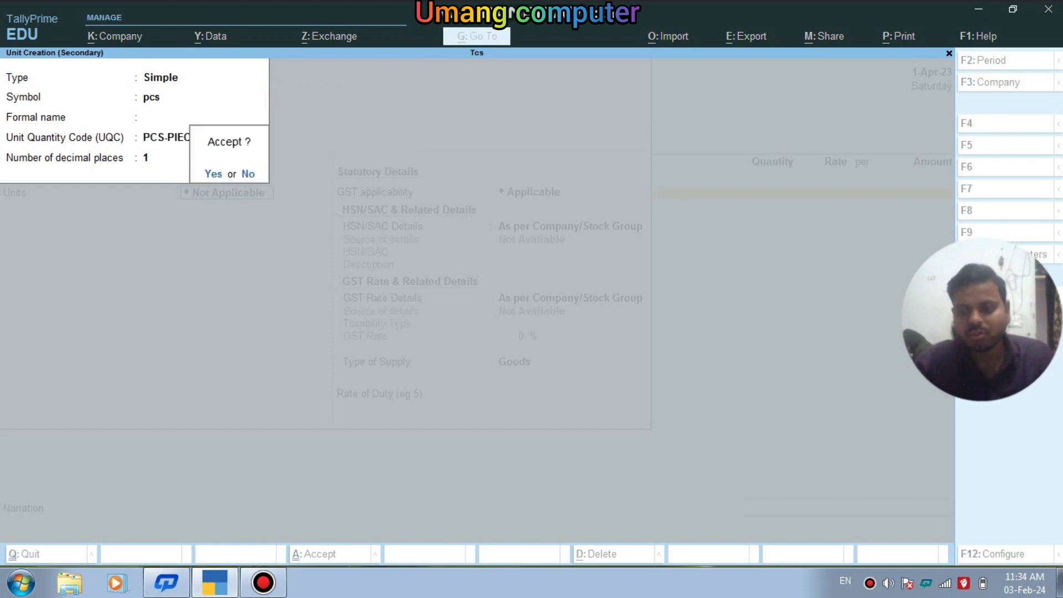
key(Return)
key(Return)
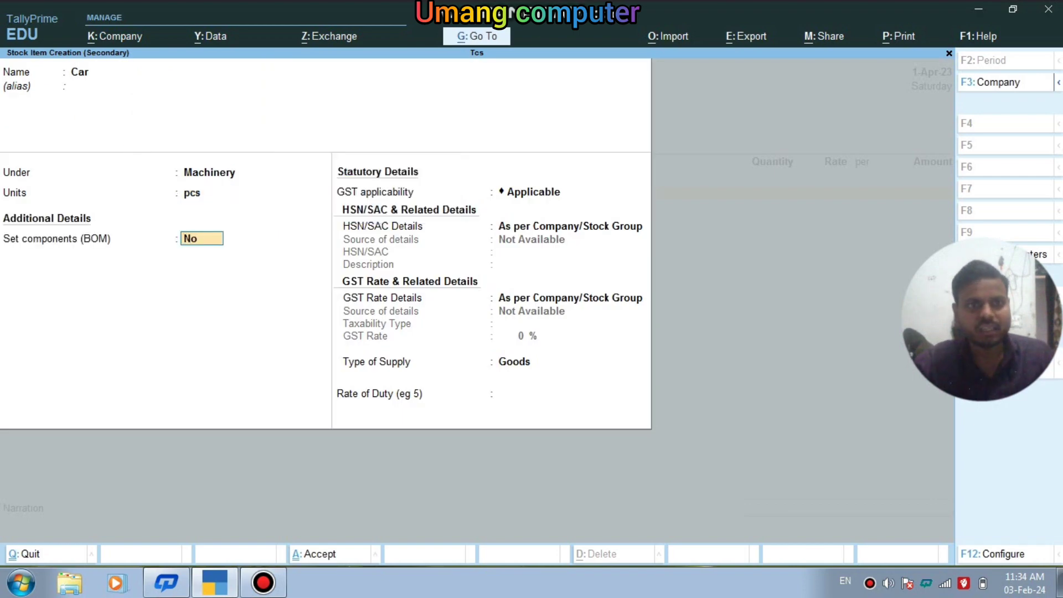
- Keep Car without BOM components, with GST details as per Company/Stock Group and supply type Goods, leave the duty rate blank, and save the item
key(Return)
key(Return)
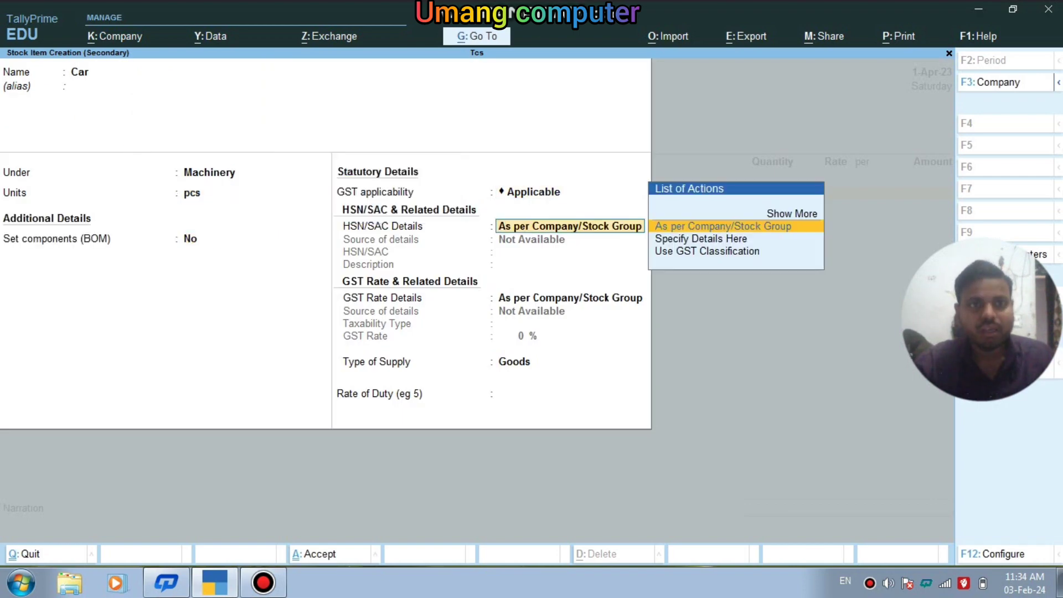
key(Return)
key(Return)
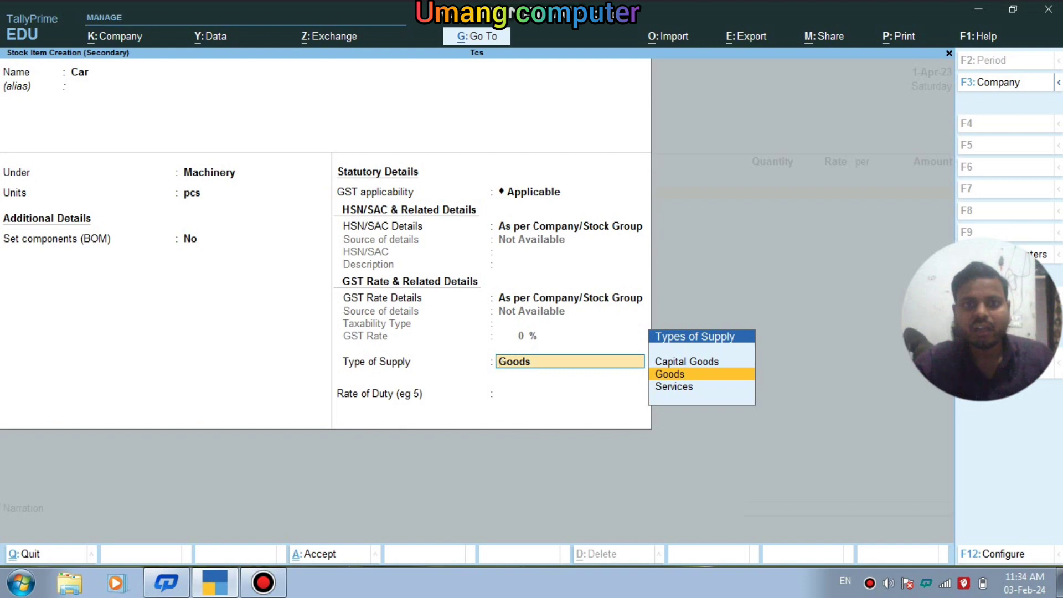
key(Down)
key(Up)
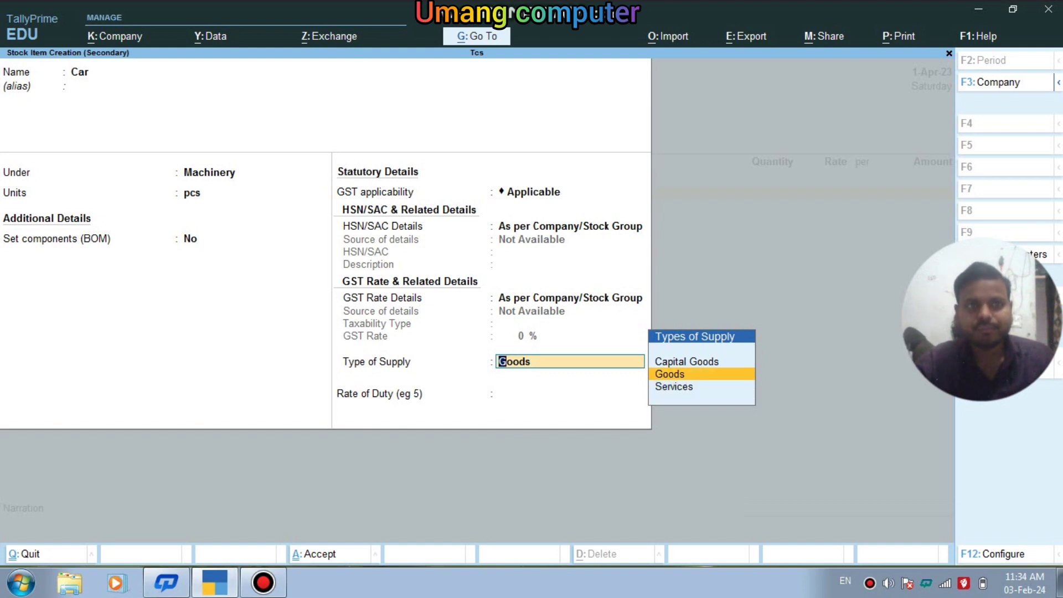
key(Return)
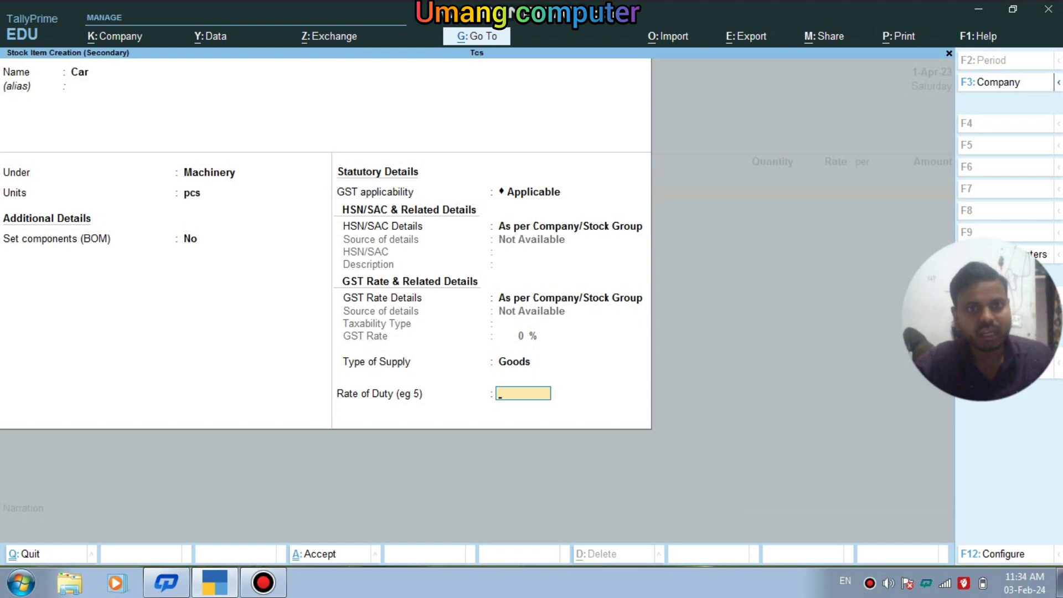
key(Return)
key(Return)
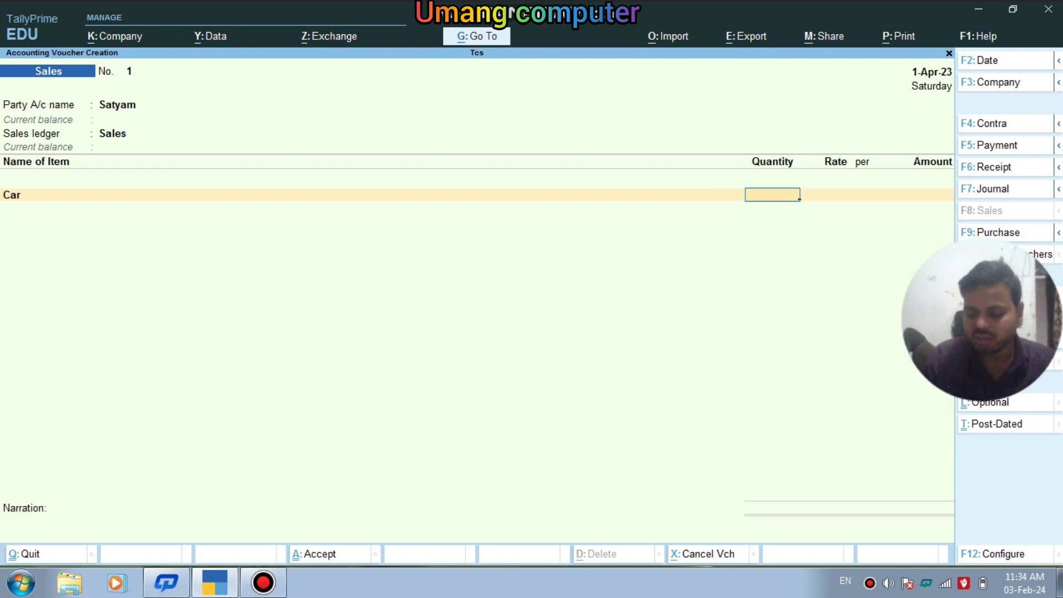
- Enter 2 pcs of Car at a rate of 1100000 per pcs in the sales voucher and end the item list
text(2)
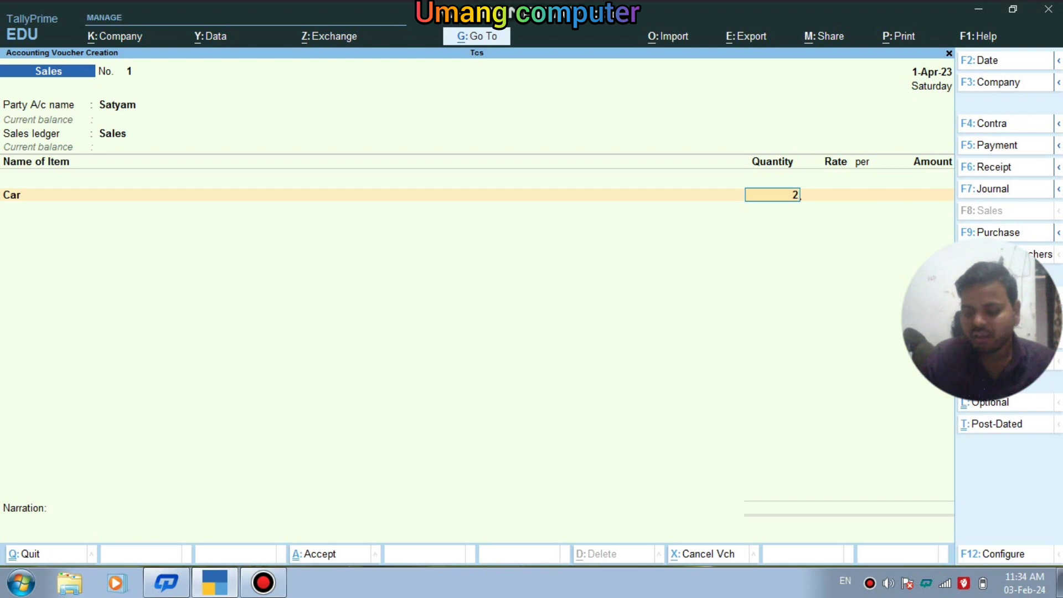
key(Return)
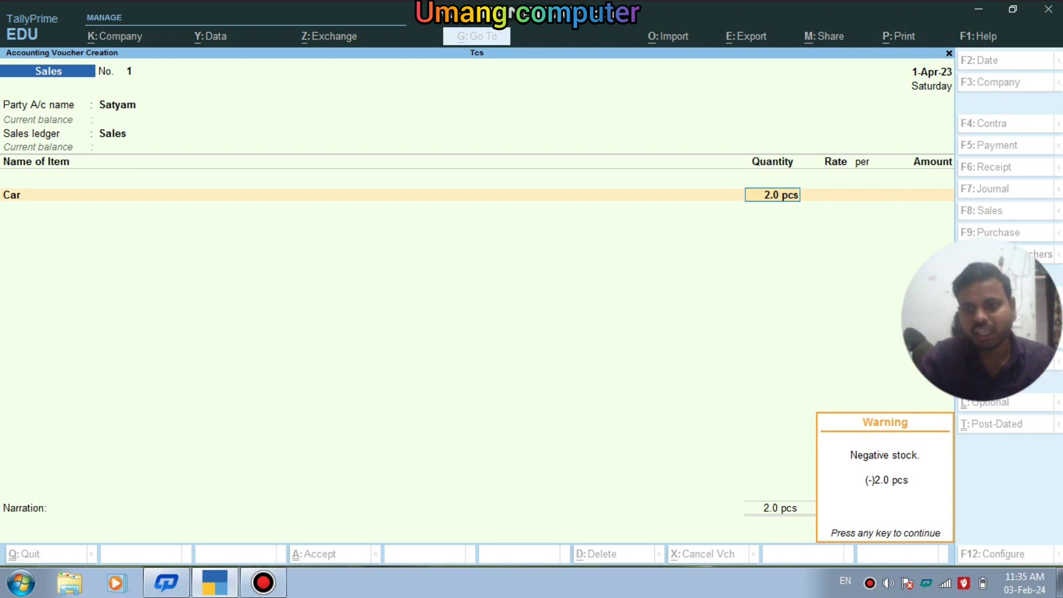
key(Return)
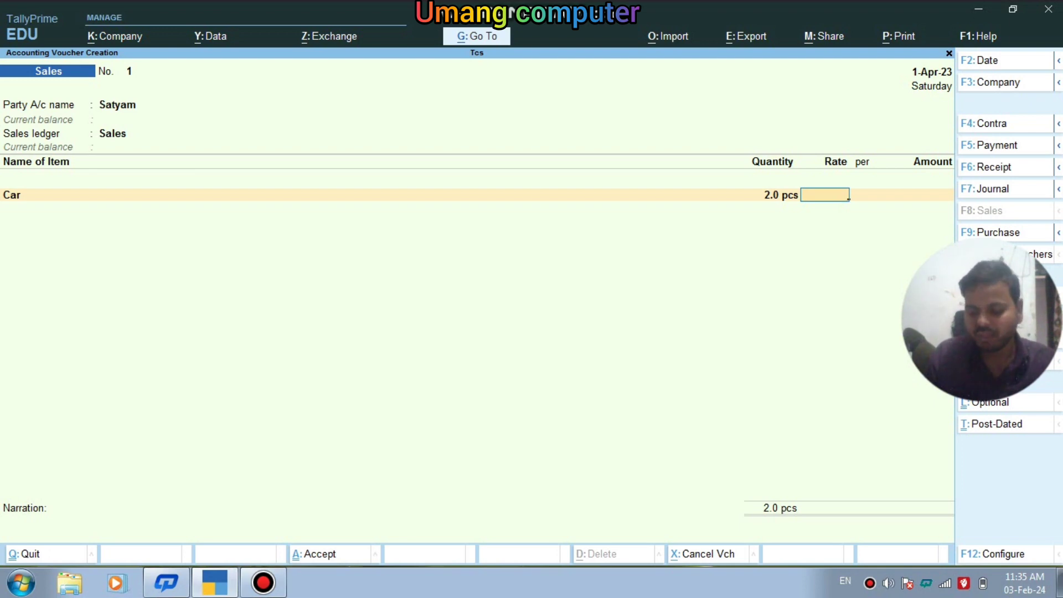
text(11)
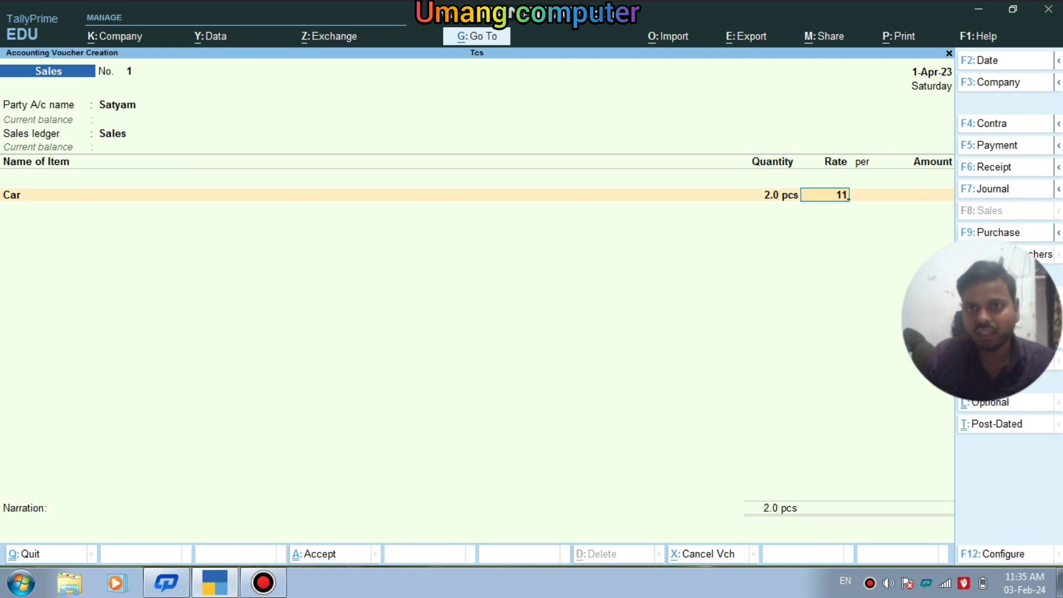
text(0000)
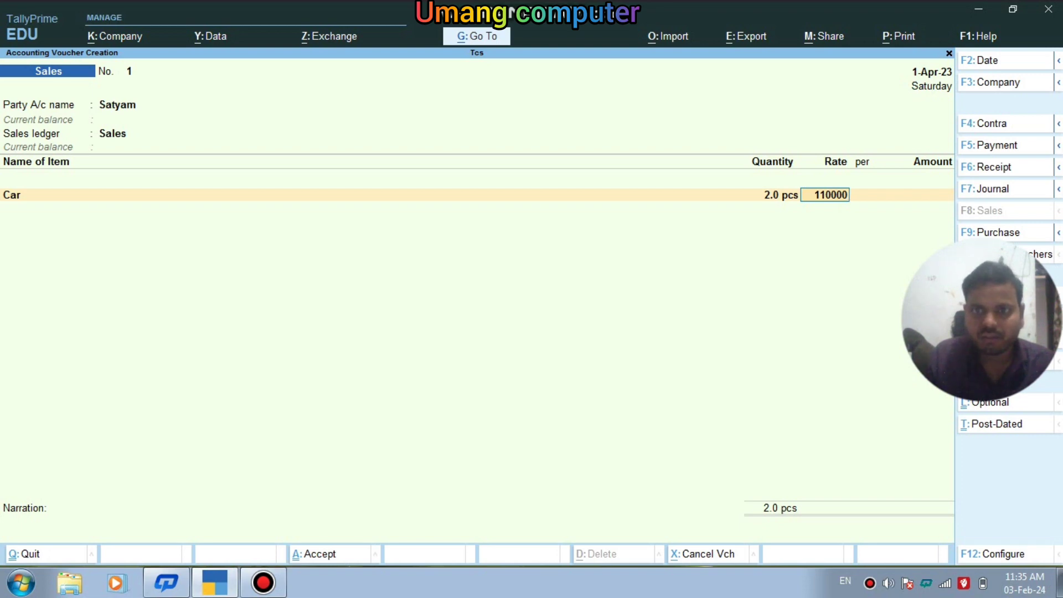
text(0)
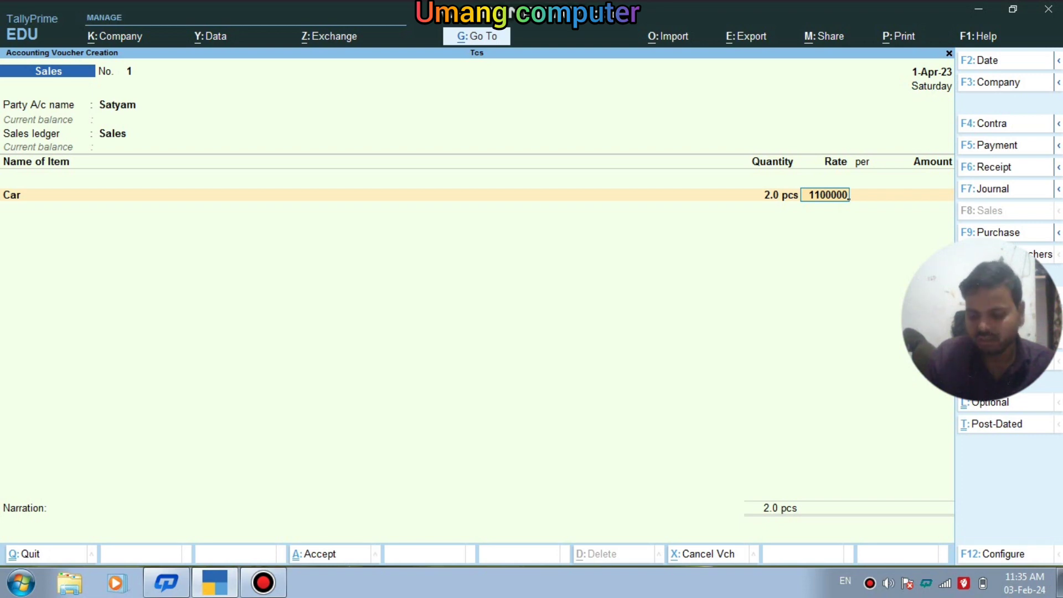
key(Return)
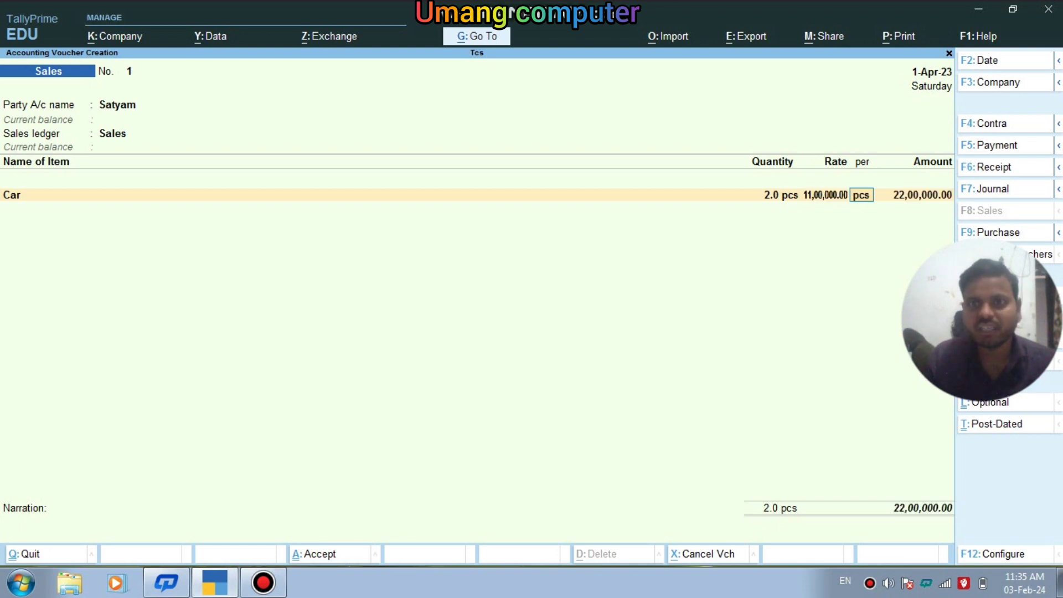
key(Return)
key(Return)
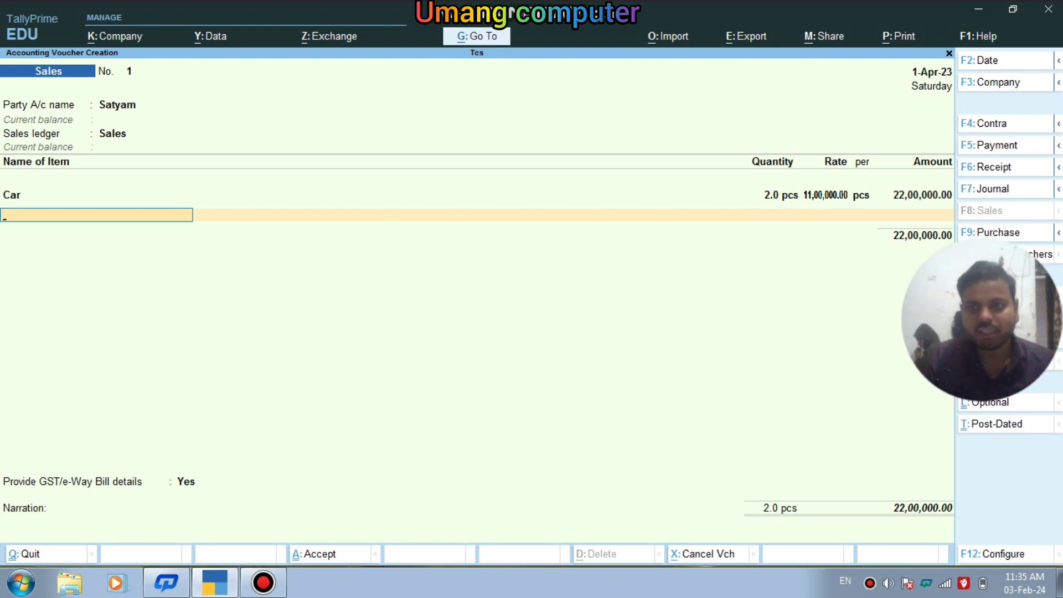
key(Return)
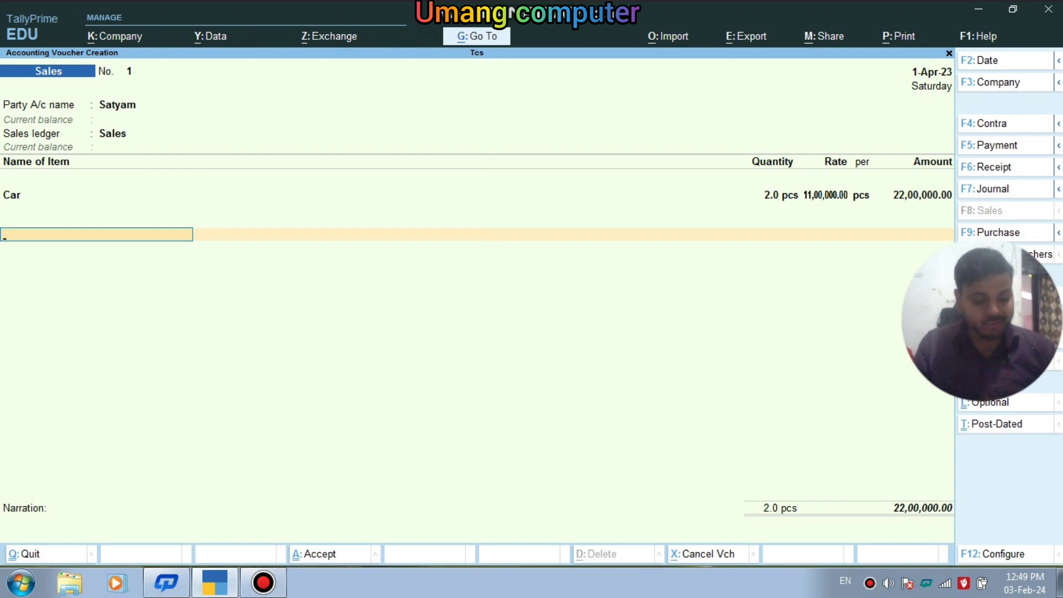
- Start a new ledger named Tds Tax from the sales voucher, leaving its alias blank
key(alt+c)
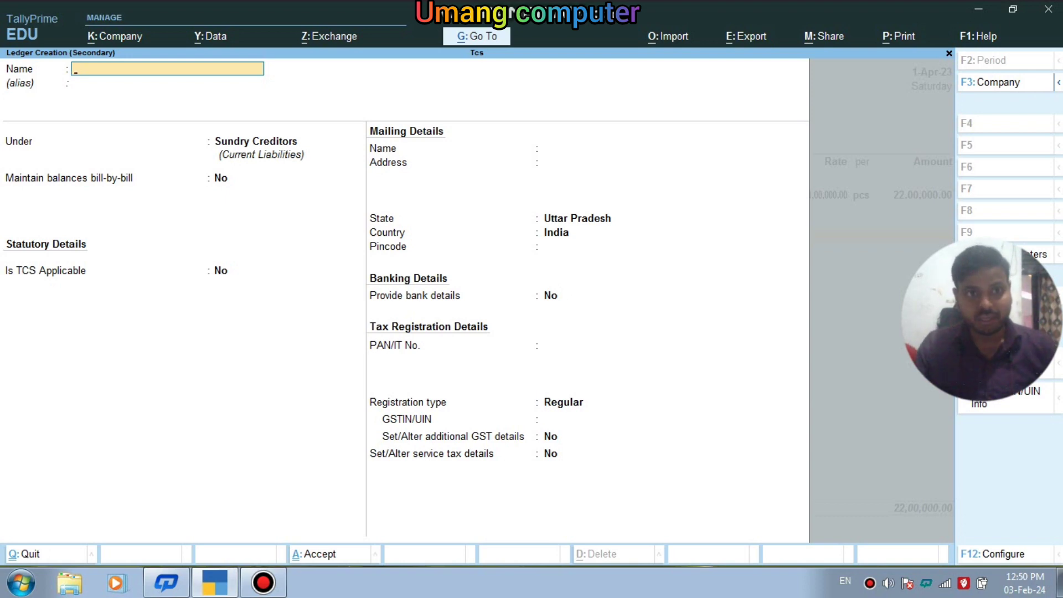
text(T)
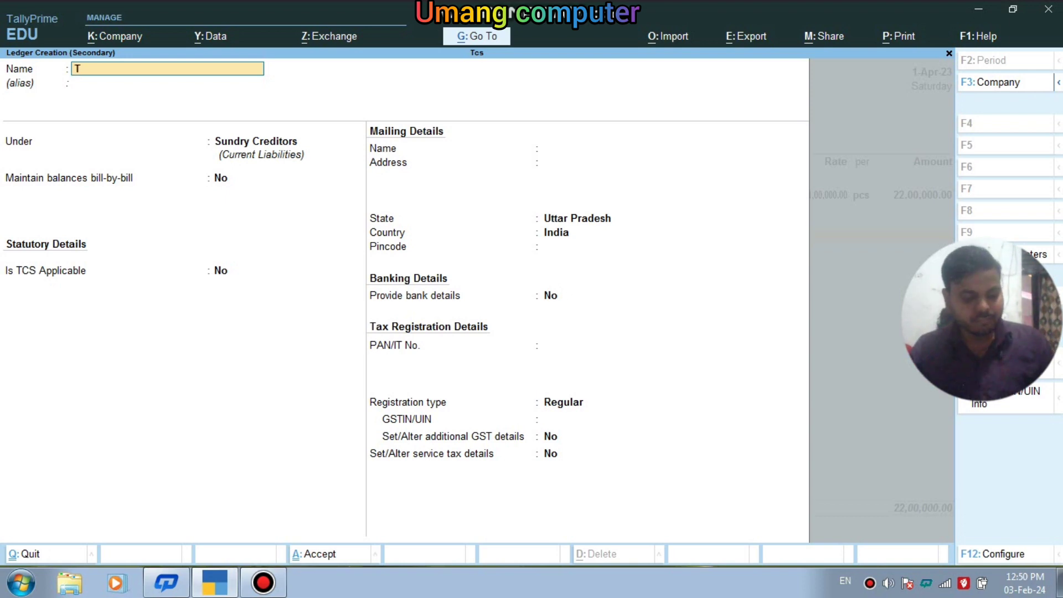
text(ds)
key(Return)
key(Return)
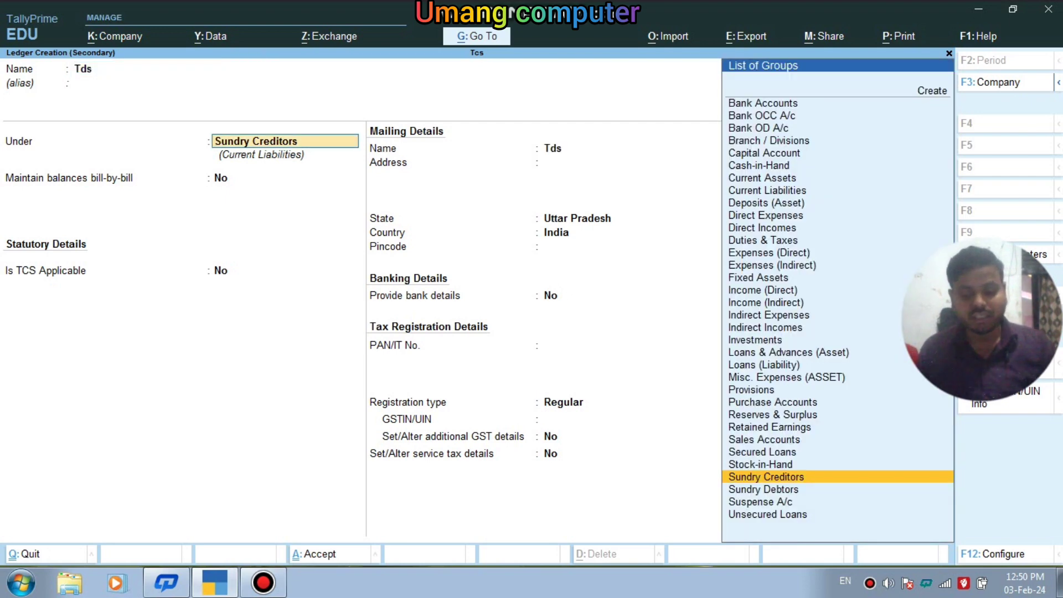
key(BackSpace)
key(BackSpace)
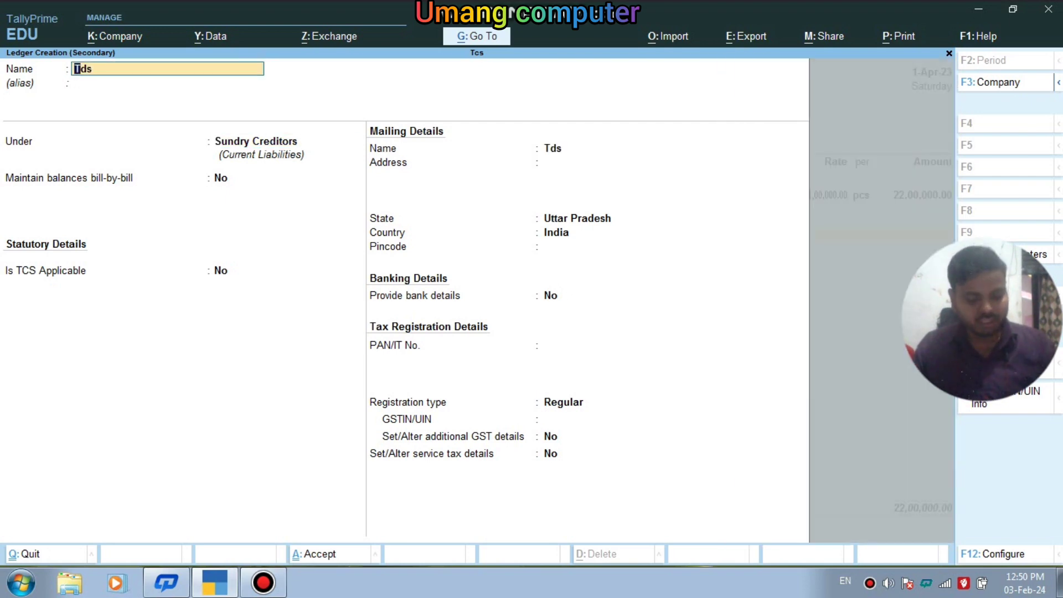
text(Tds t)
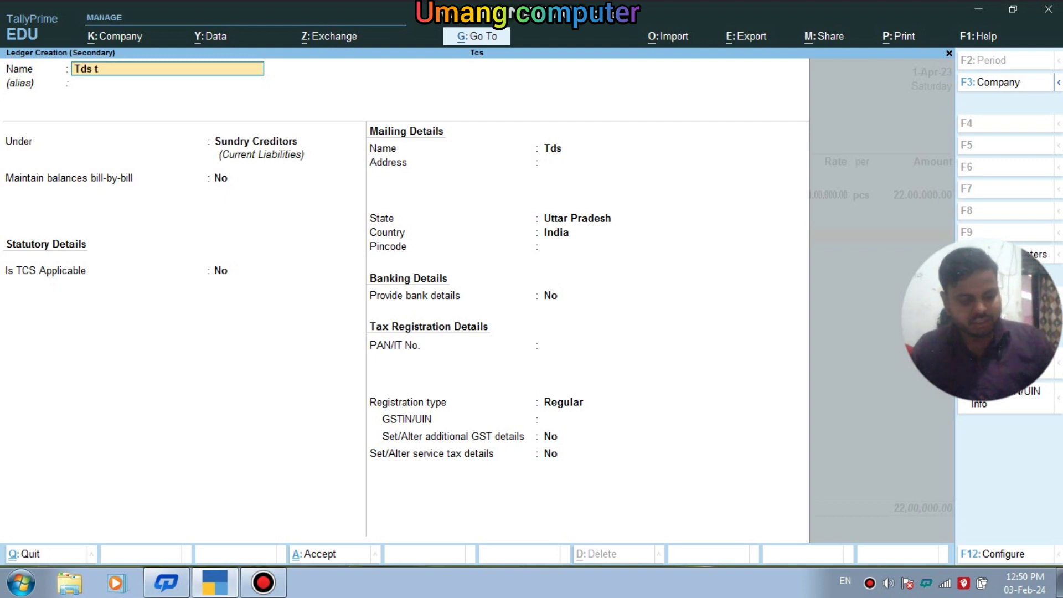
text(ax)
key(Return)
key(Return)
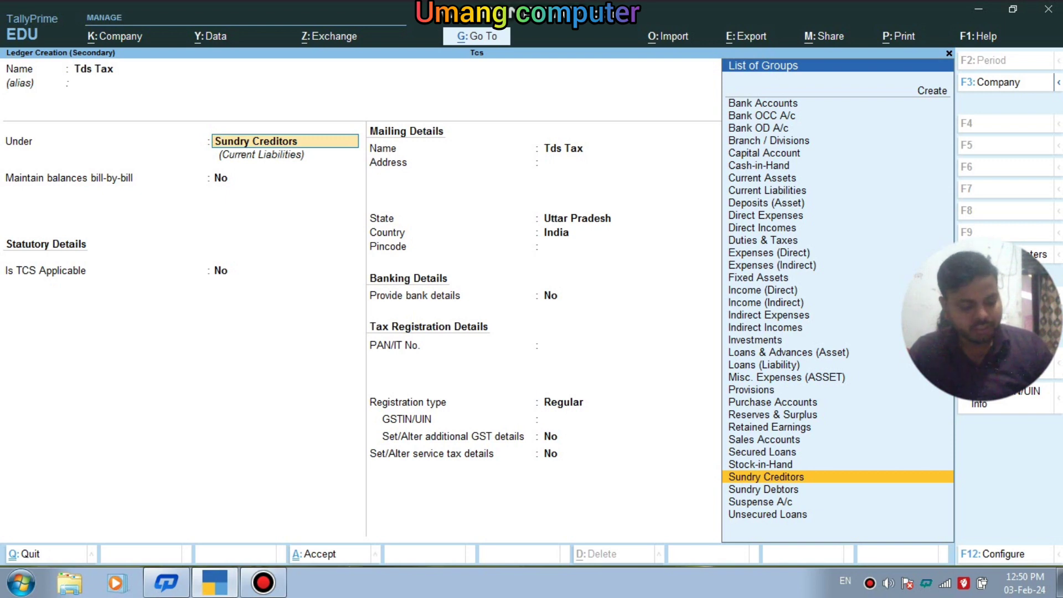
- Place the Tds Tax ledger under Duties & Taxes and set its duty/tax type to TCS
text(D)
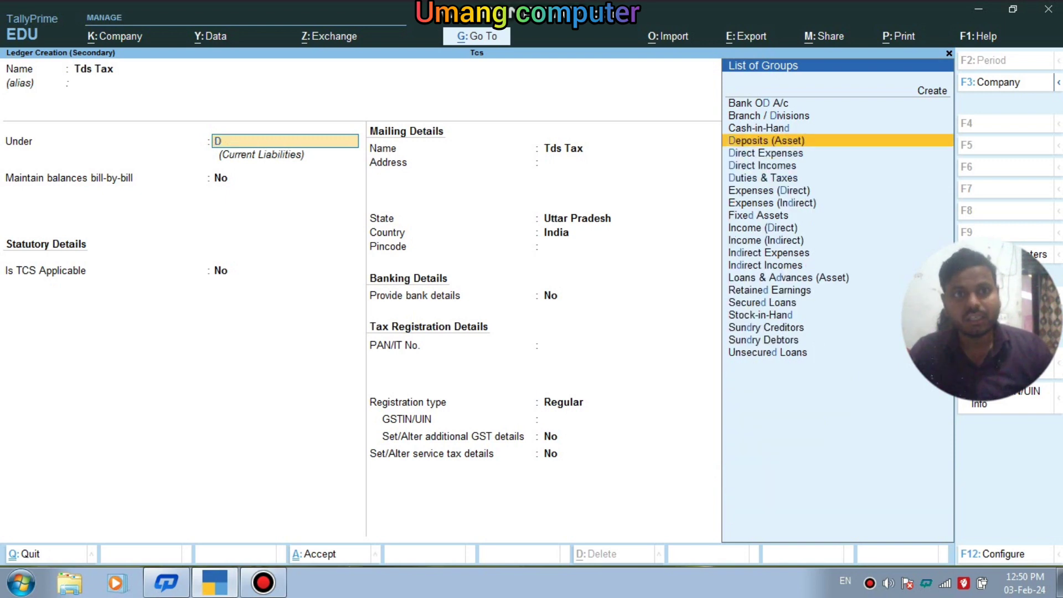
key(Down)
key(Down)
key(Down)
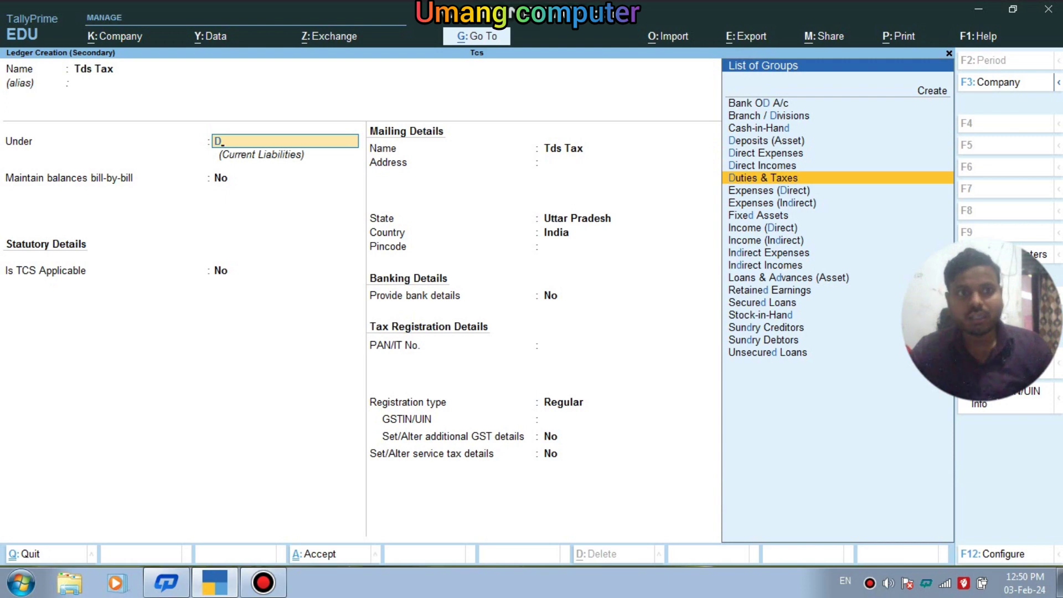
key(Return)
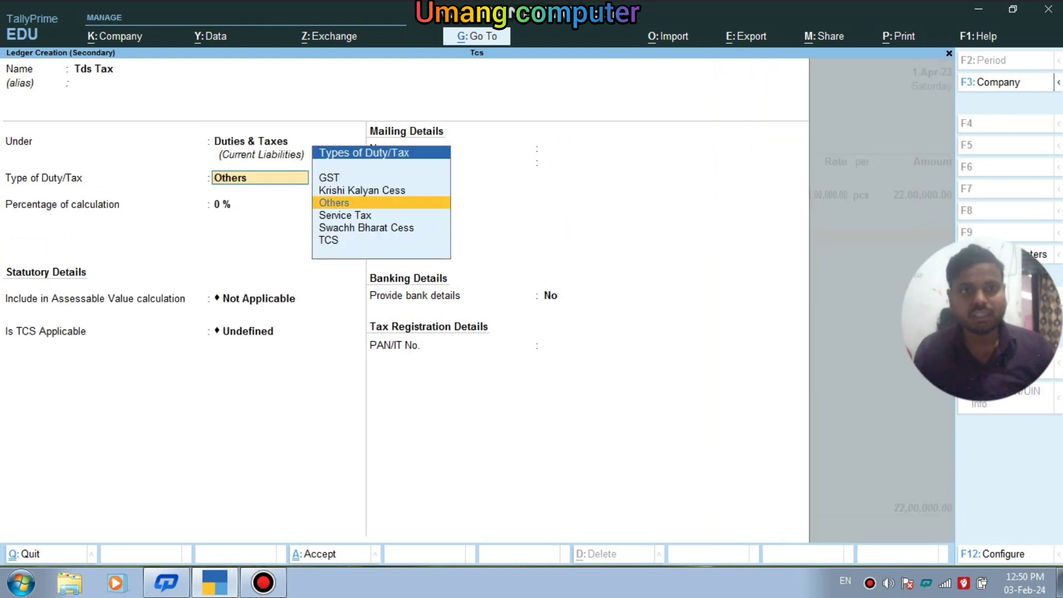
key(Down)
key(Down)
key(Down)
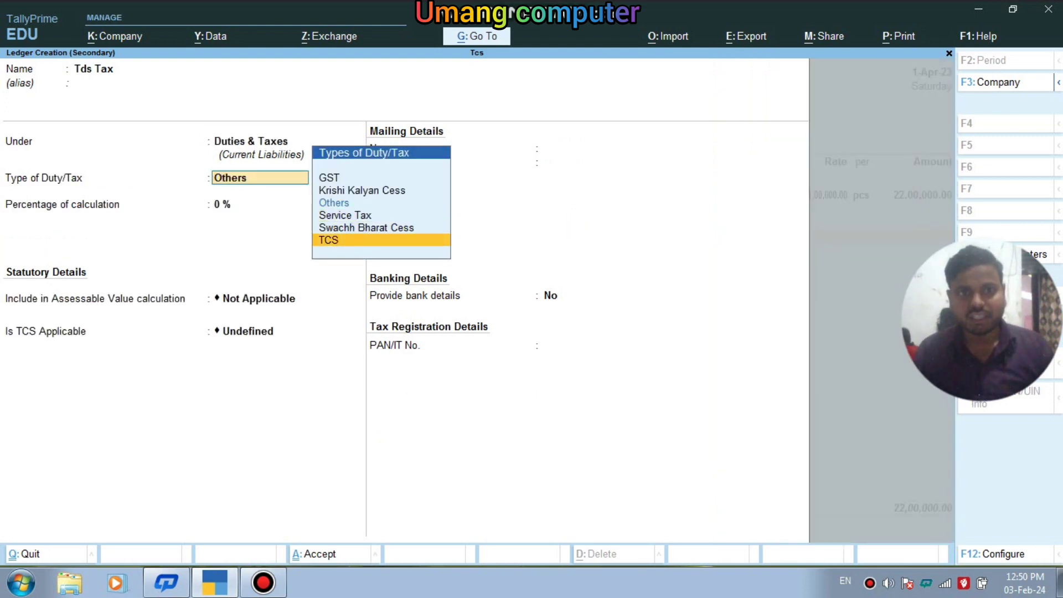
key(Return)
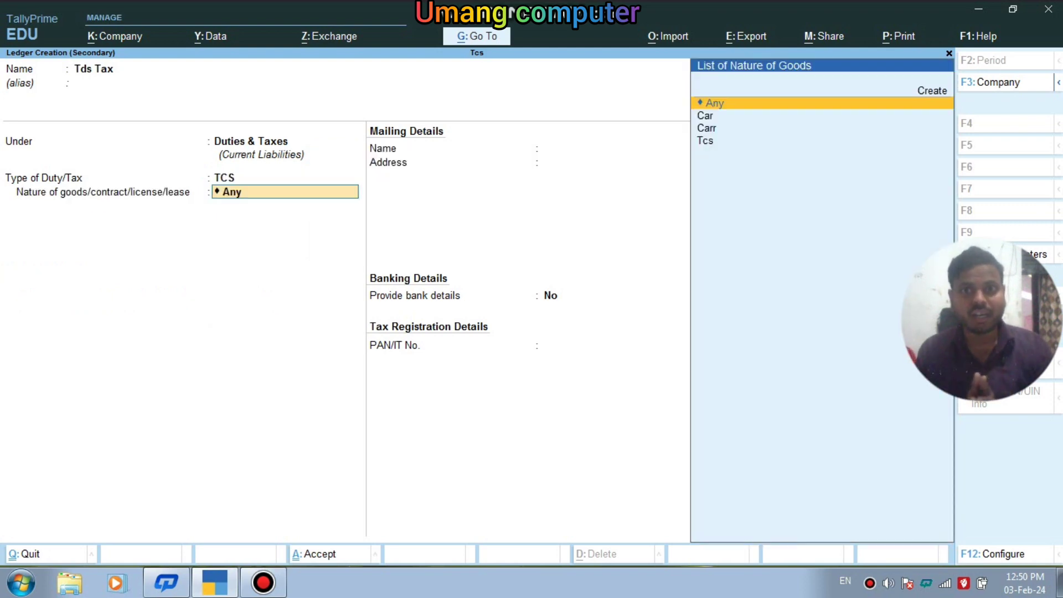
- Create a TCS nature of goods named Tcs Tax with section 206c and a blank payment code
key(Up)
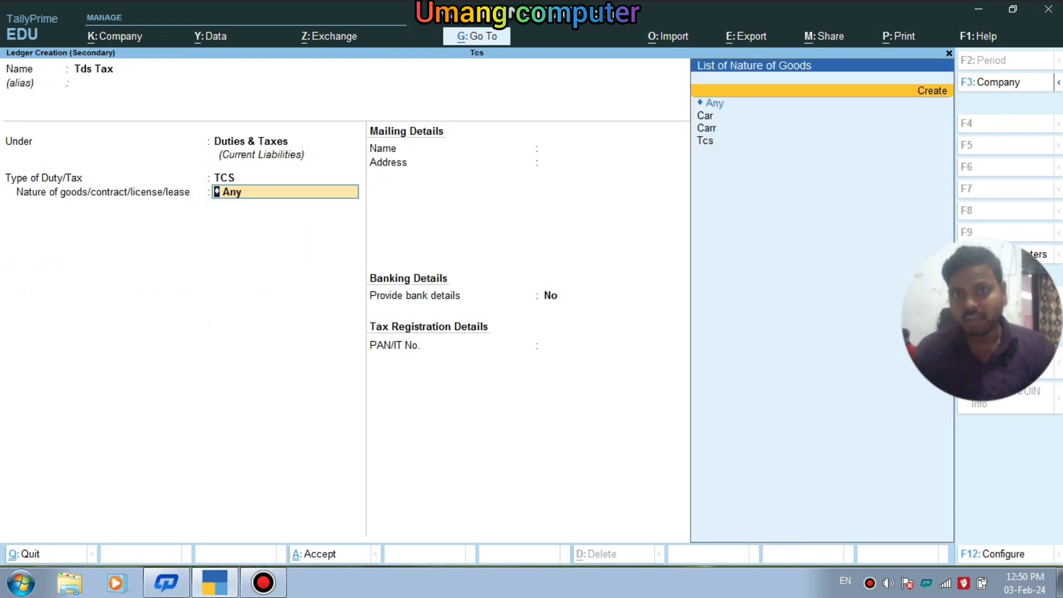
key(Return)
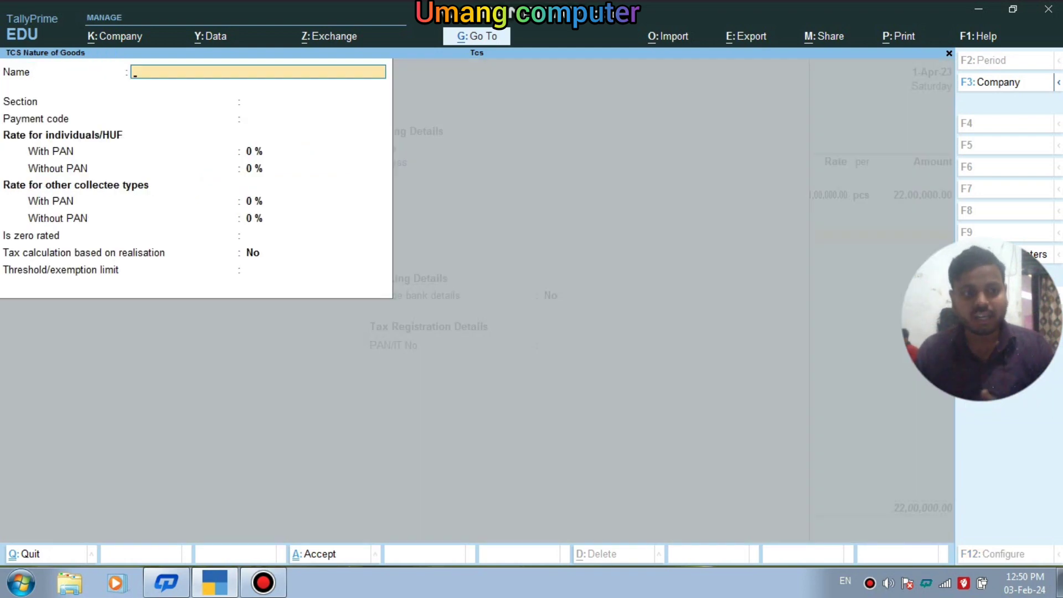
text(T)
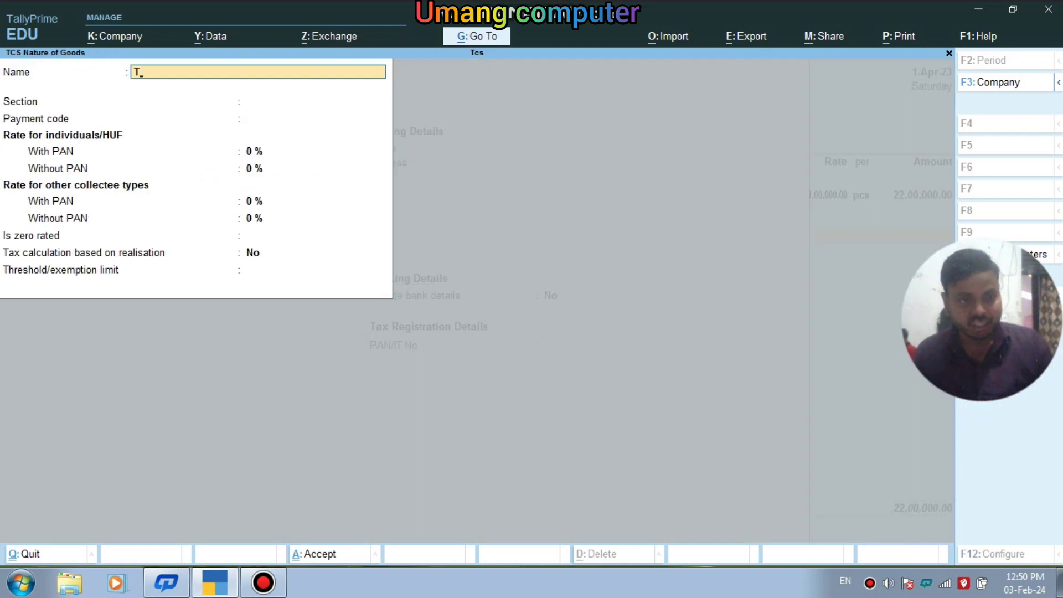
text(cs tax)
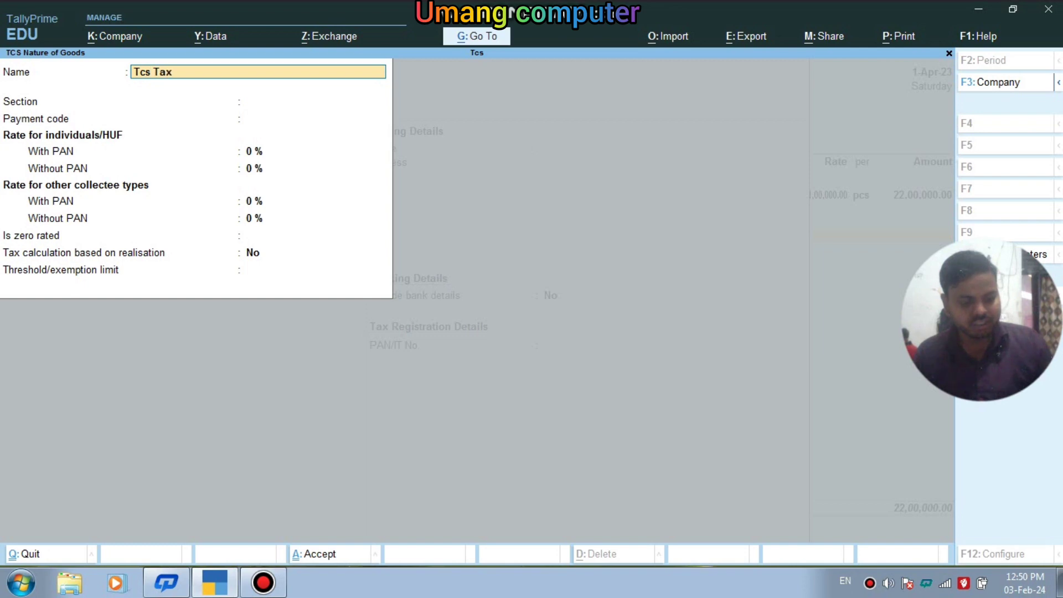
key(Return)
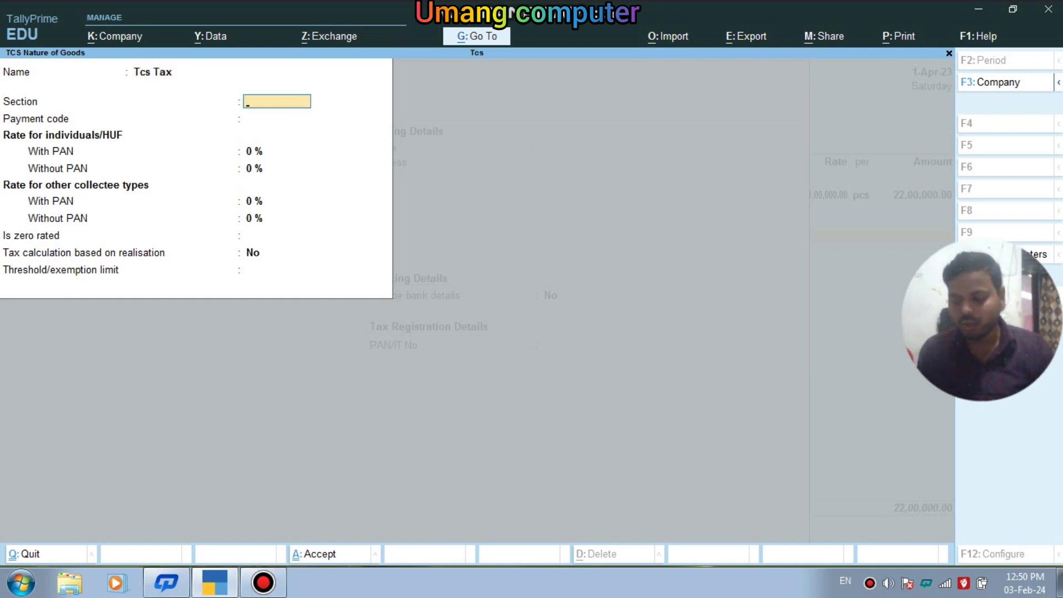
text(260)
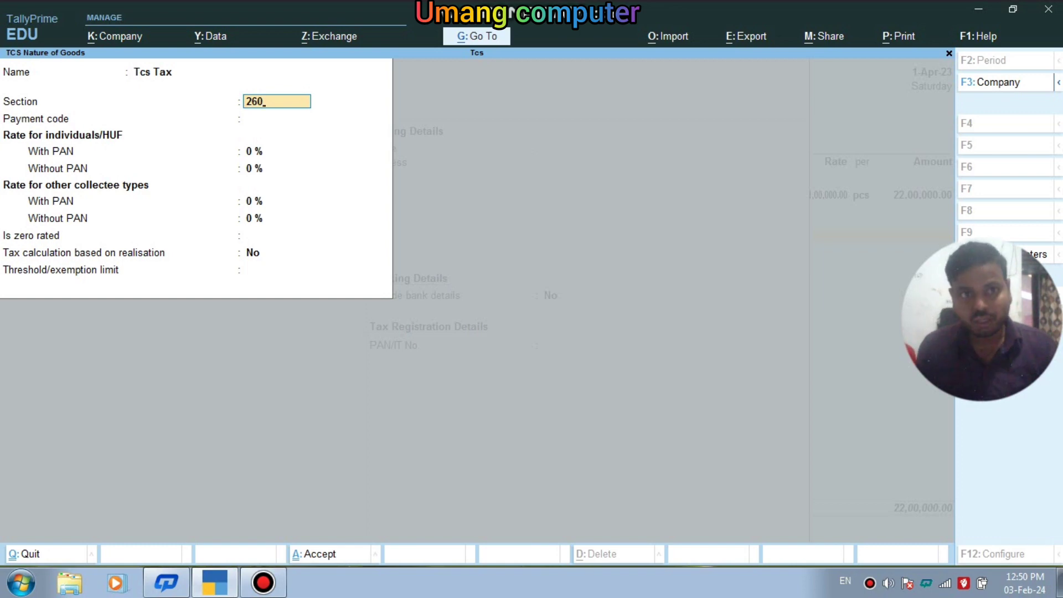
key(BackSpace)
key(BackSpace)
text(06)
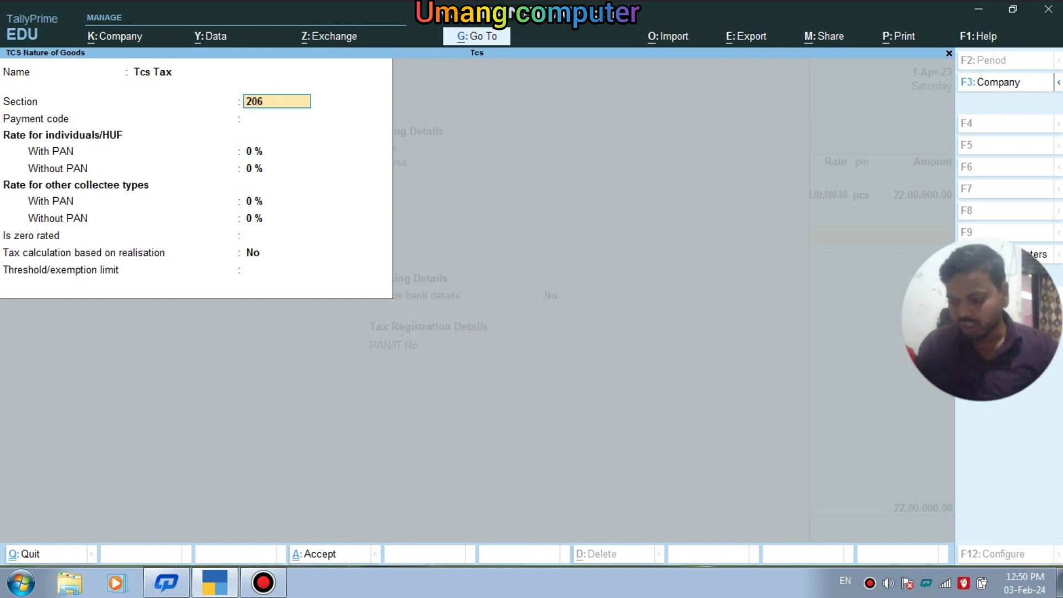
text(c)
key(Return)
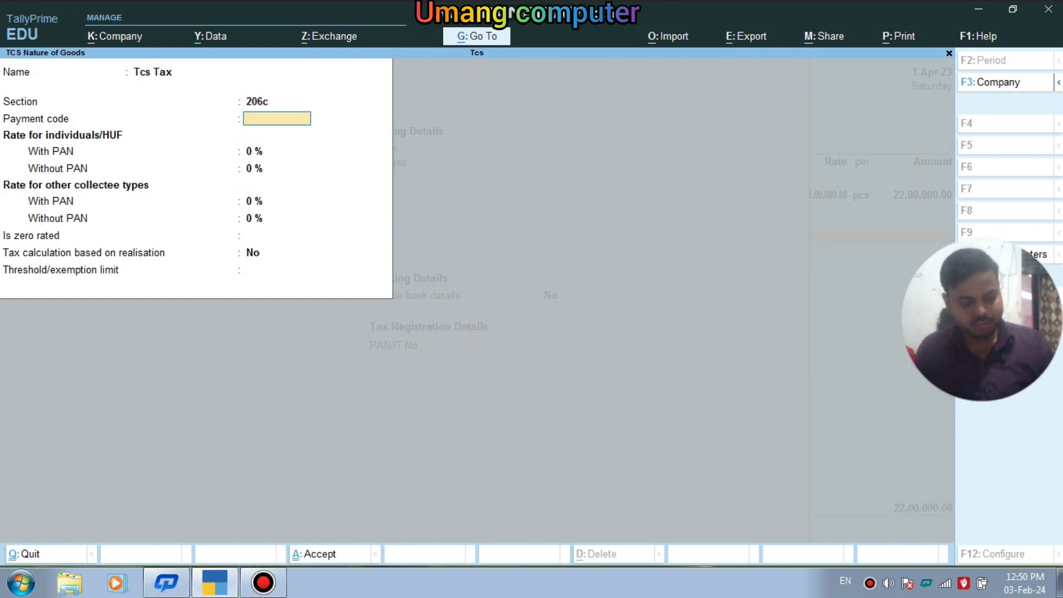
key(Return)
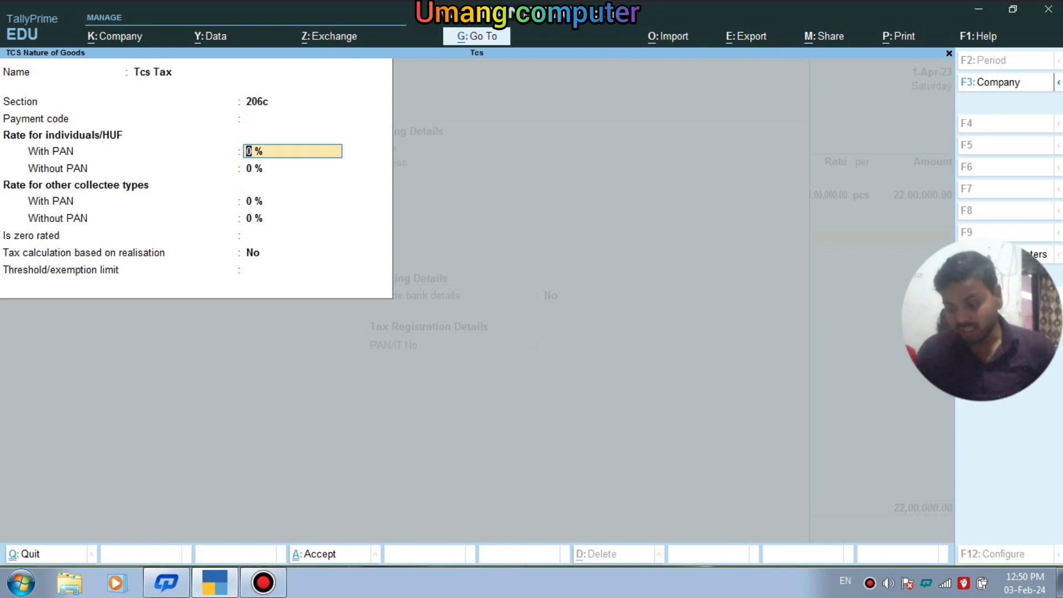
- Set the Tcs Tax rates to 1% with PAN and 5% without PAN, keeping tax calculation based on realisation at No
text(1)
key(Return)
text(5)
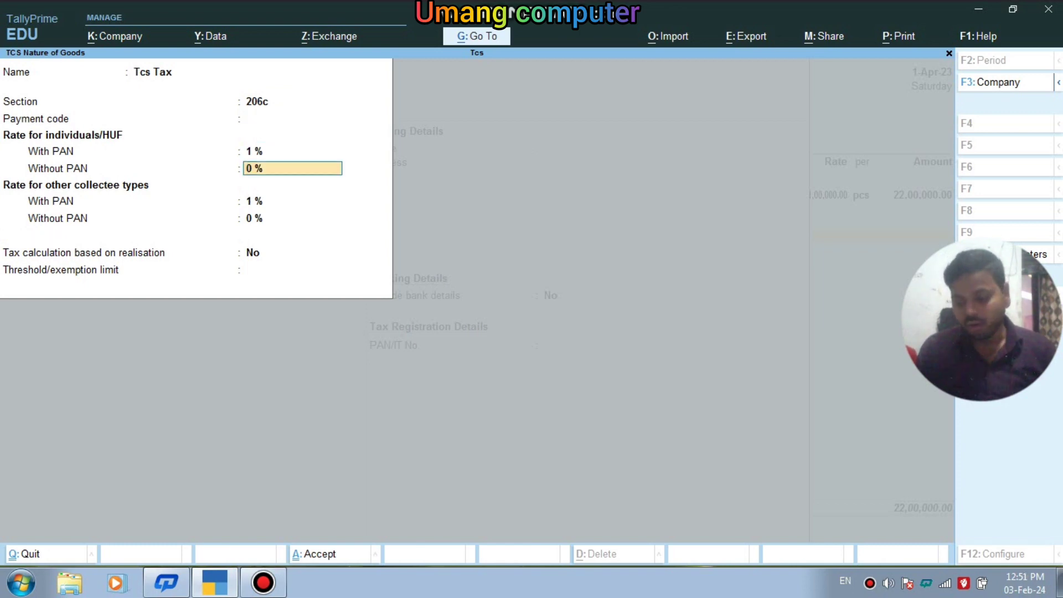
key(Return)
key(Return)
key(Return)
key(Return)
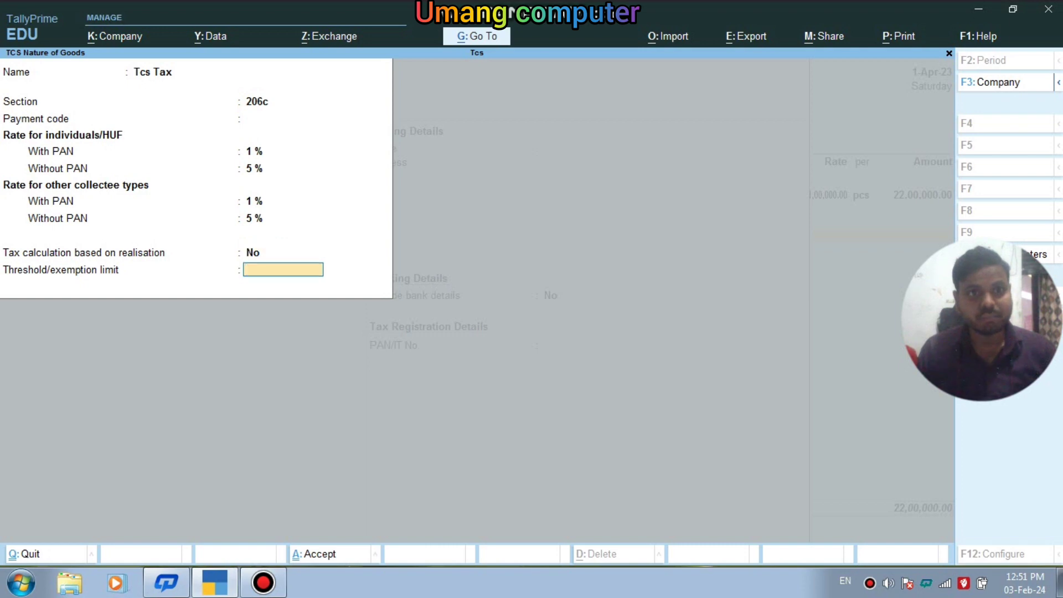
- Save the Tcs Tax nature of goods without an exemption limit and save the Tds Tax ledger without bank details
key(Return)
key(Return)
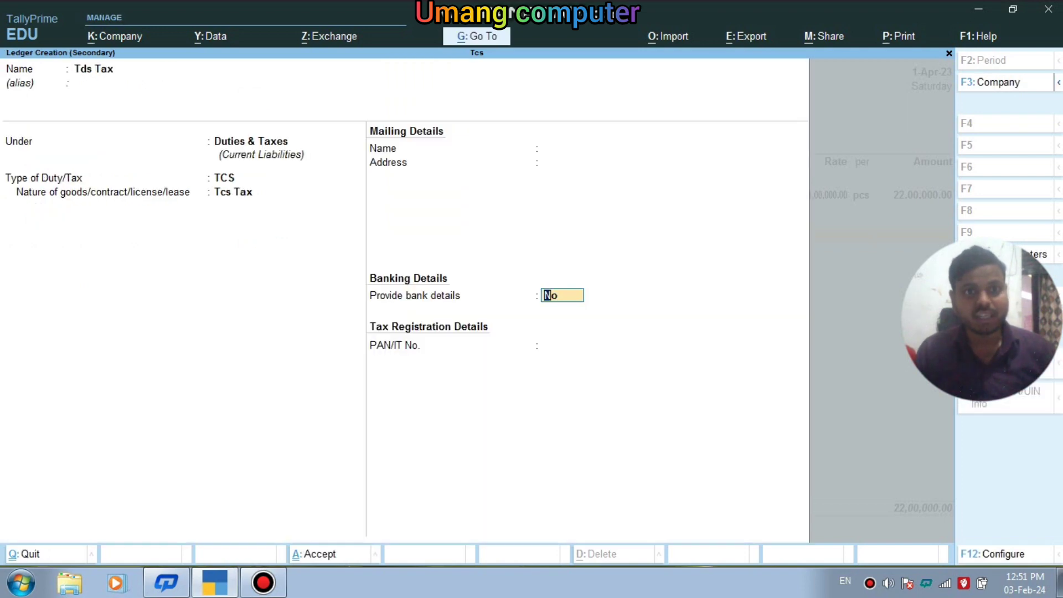
key(Return)
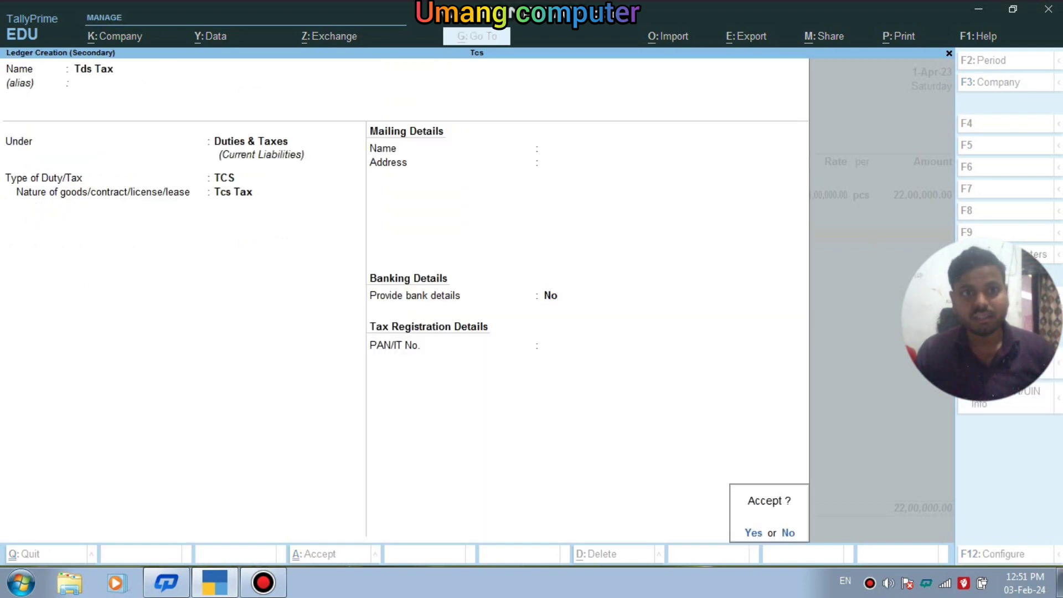
key(Return)
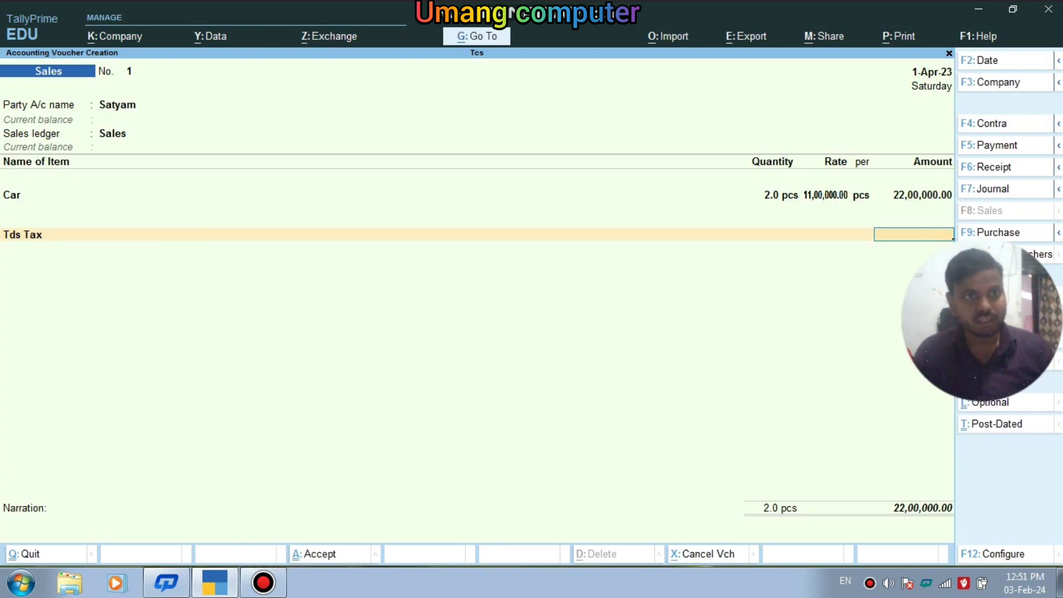
- Go back to the voucher's sales ledger and open the Sales ledger for alteration
key(BackSpace)
key(BackSpace)
key(BackSpace)
key(BackSpace)
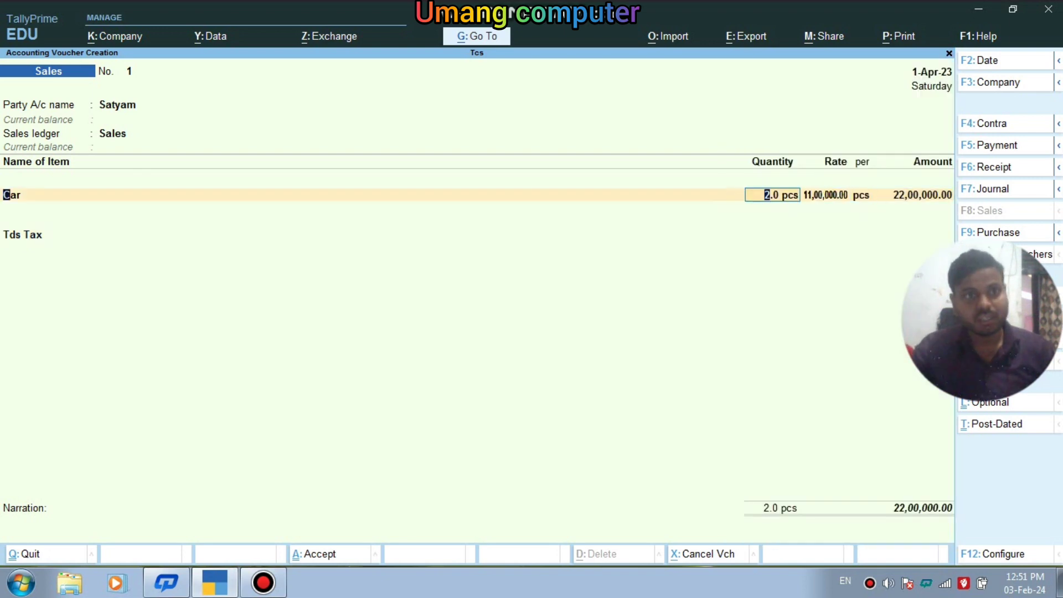
key(BackSpace)
key(BackSpace)
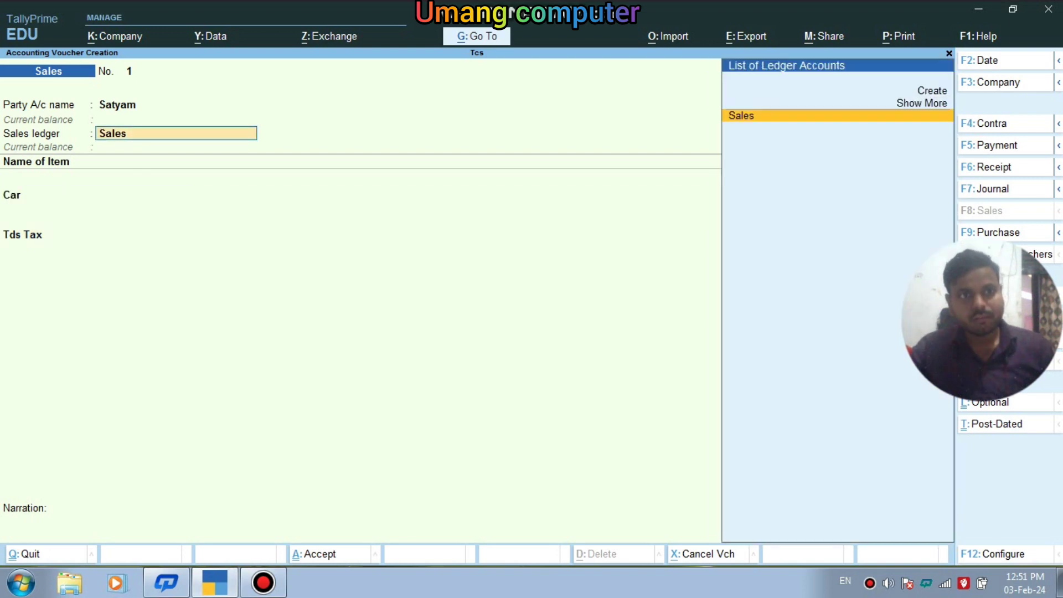
key(ctrl+Return)
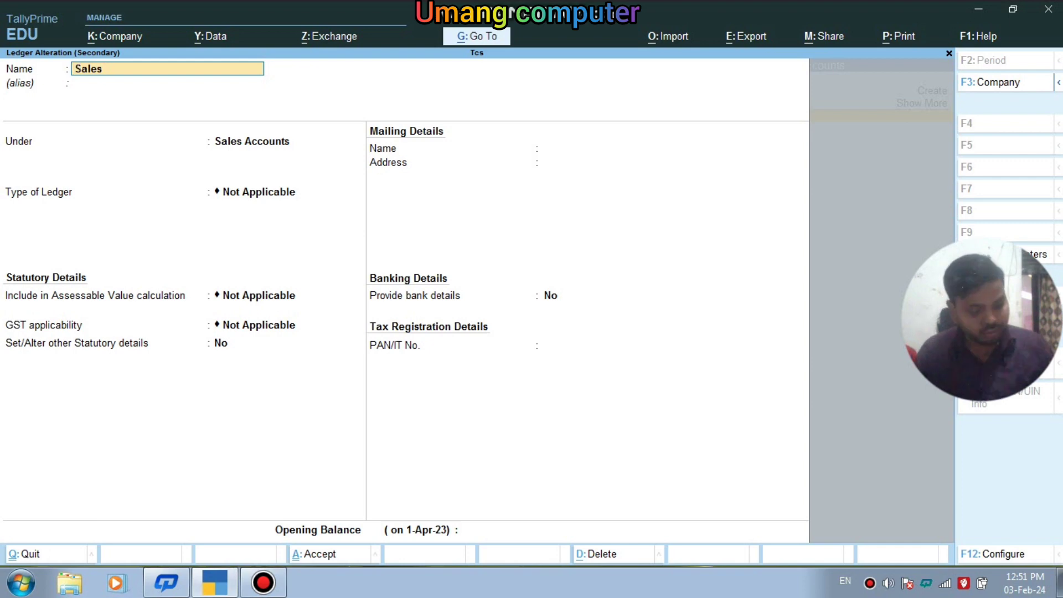
- Include the Sales ledger in the GST assessable value, appropriated to Goods and based on value, keeping GST applicability at Not Applicable
key(Return)
key(Return)
key(Return)
key(Return)
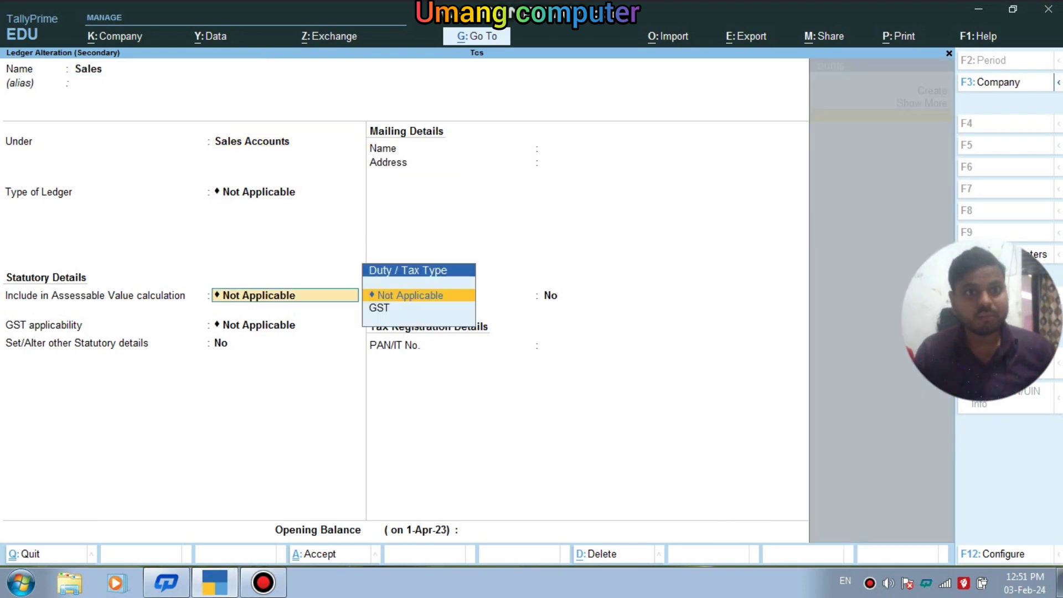
key(Down)
key(Return)
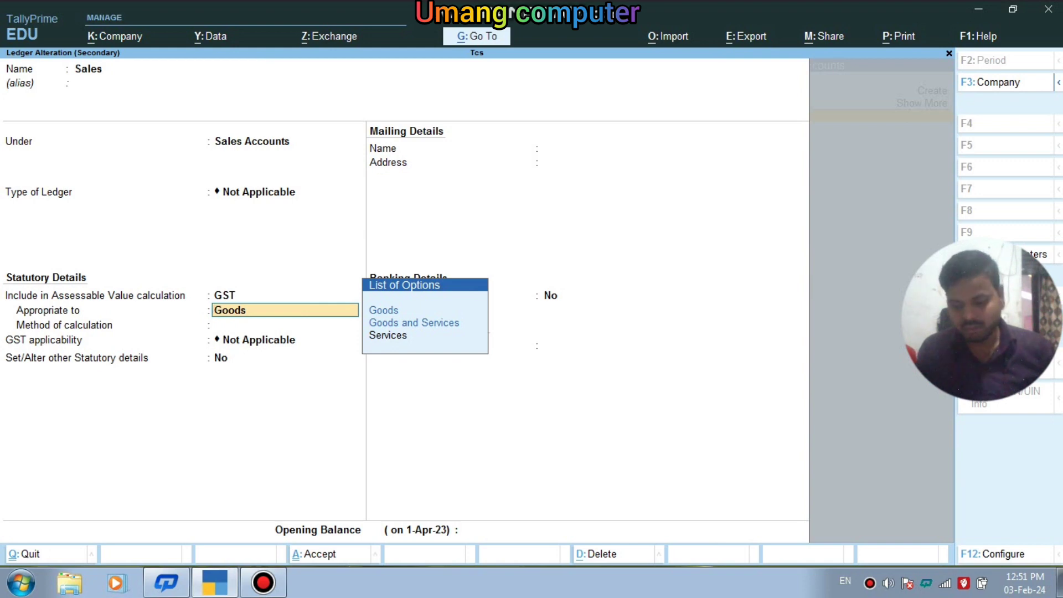
key(Return)
key(Down)
key(Return)
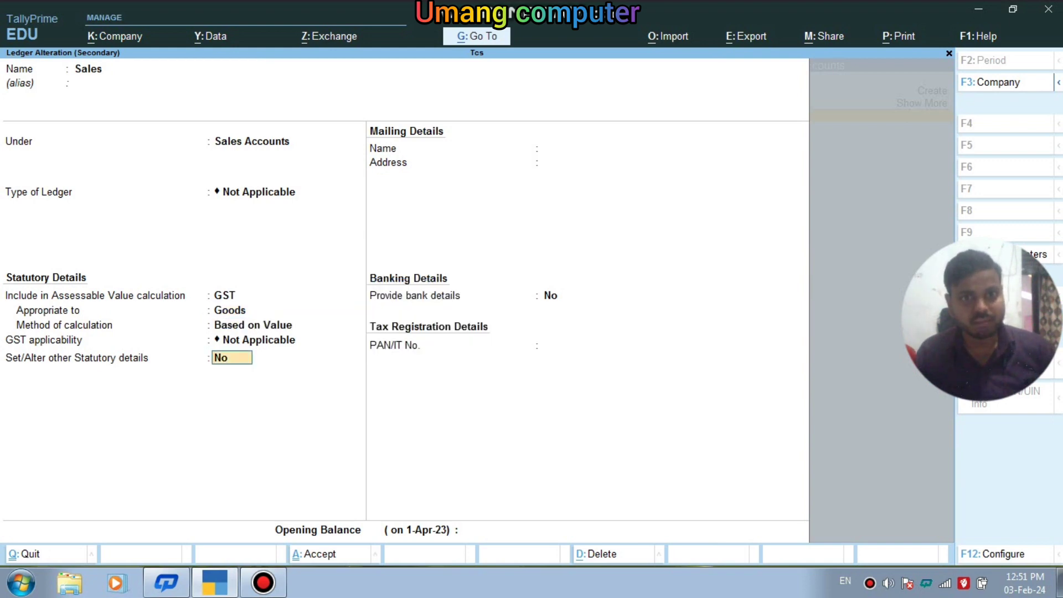
- Open the Sales ledger's other statutory details and set TCS to Applicable
text(y)
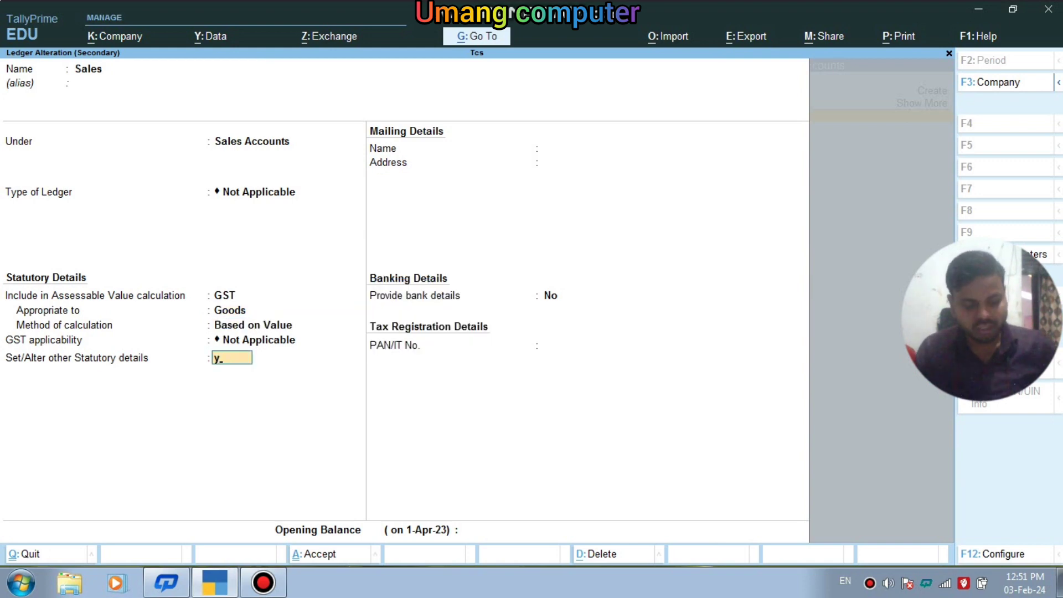
key(Return)
key(Return)
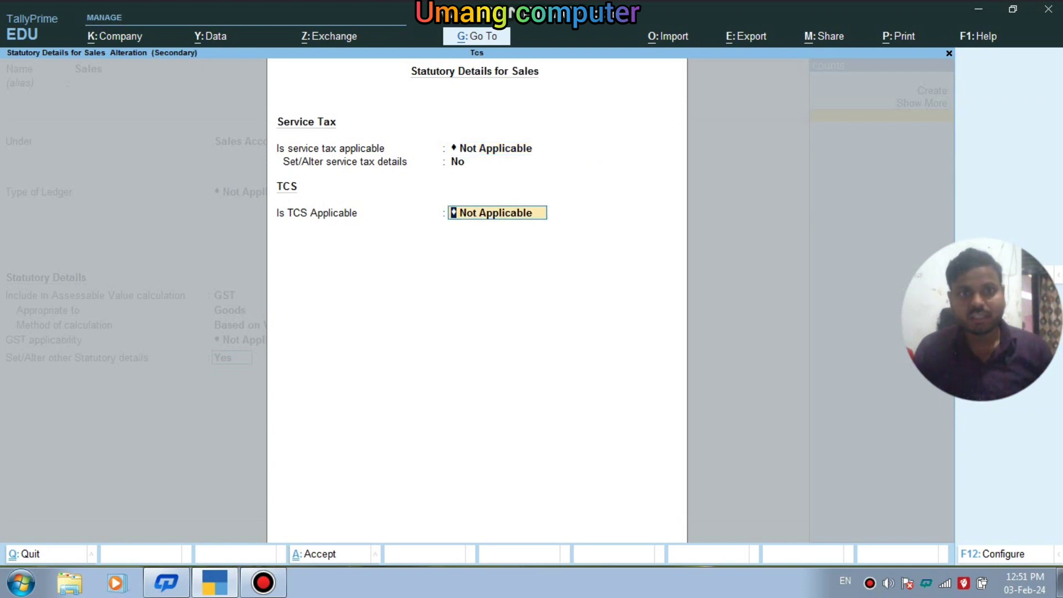
key(BackSpace)
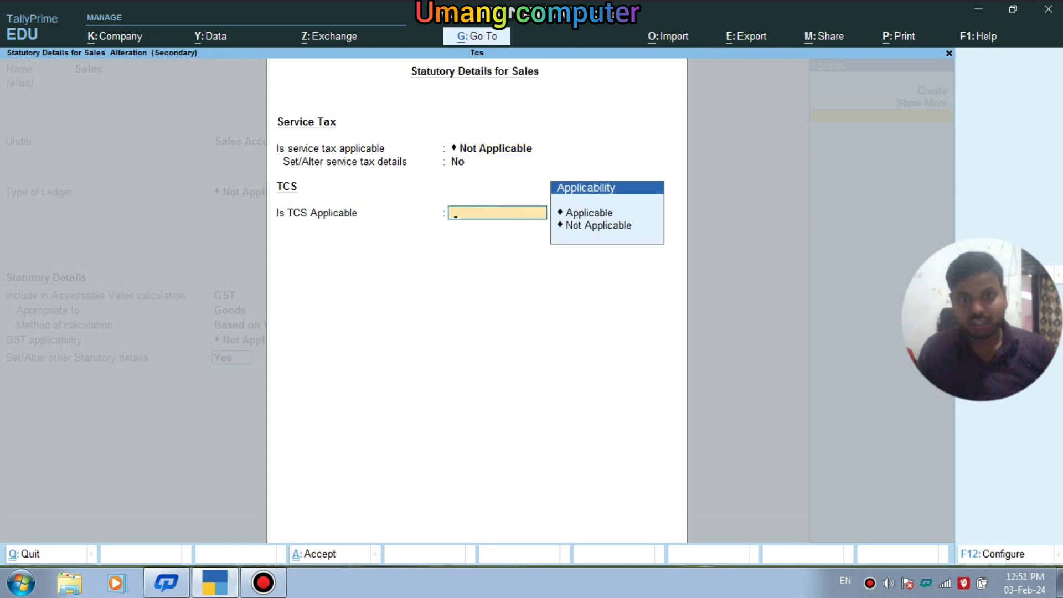
key(Down)
key(Up)
key(Return)
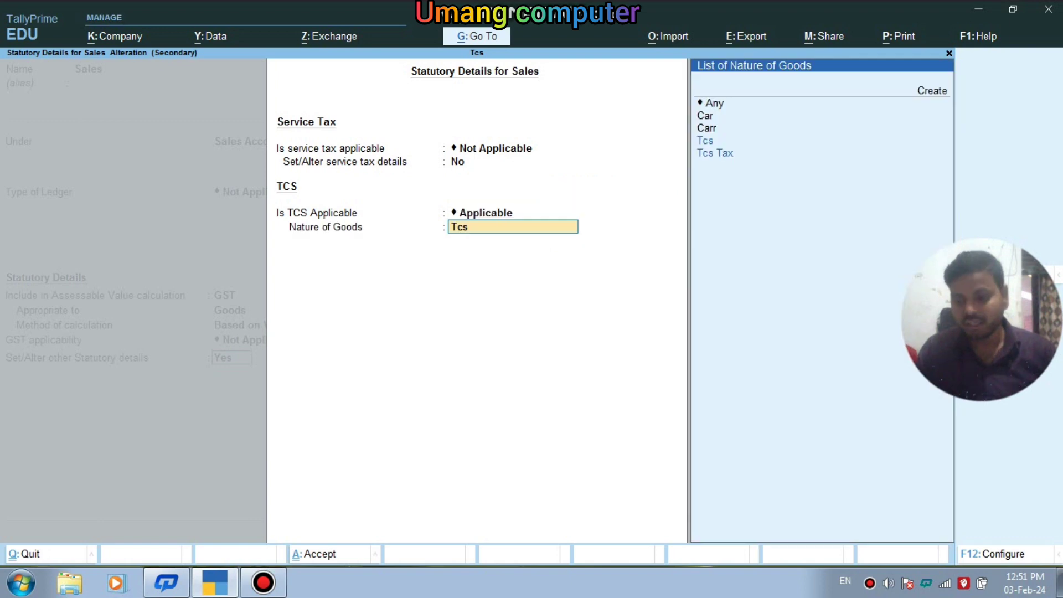
- Set the Sales ledger's nature of goods to Tcs Tax and save the ledger without bank details
key(Down)
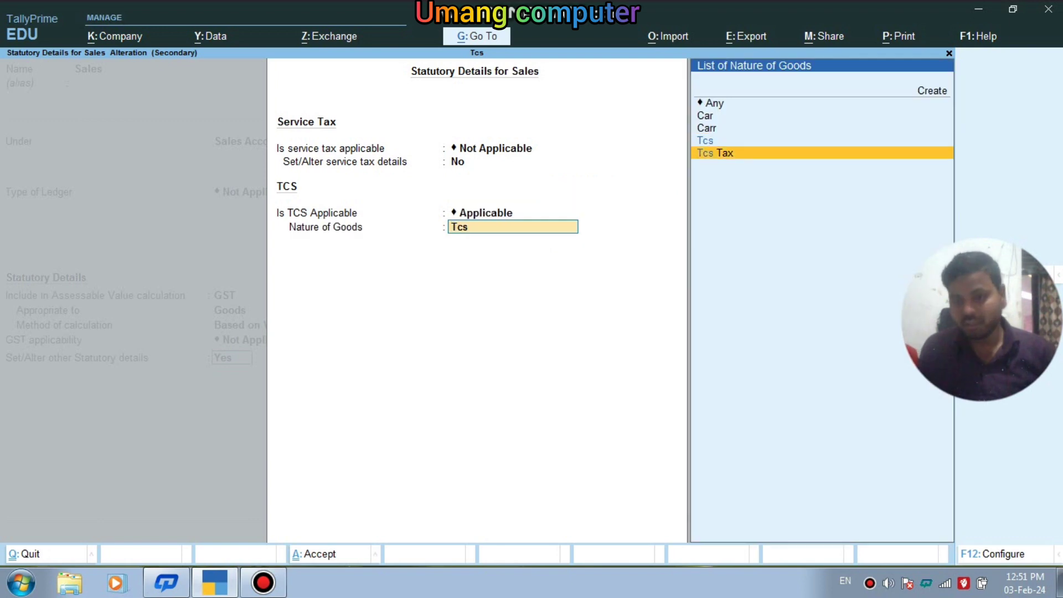
key(Return)
key(Return)
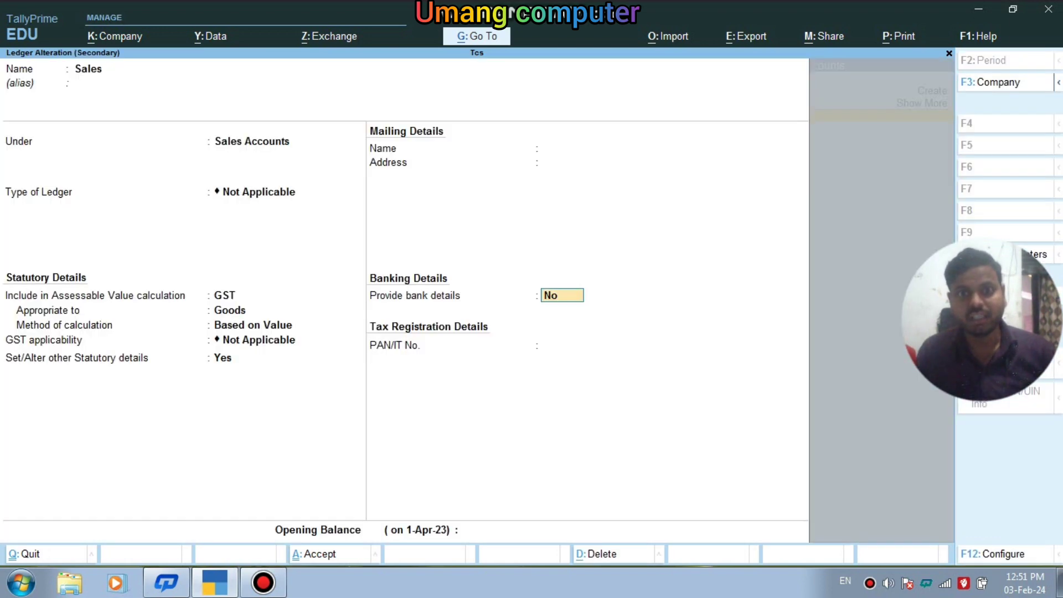
key(Return)
key(Return)
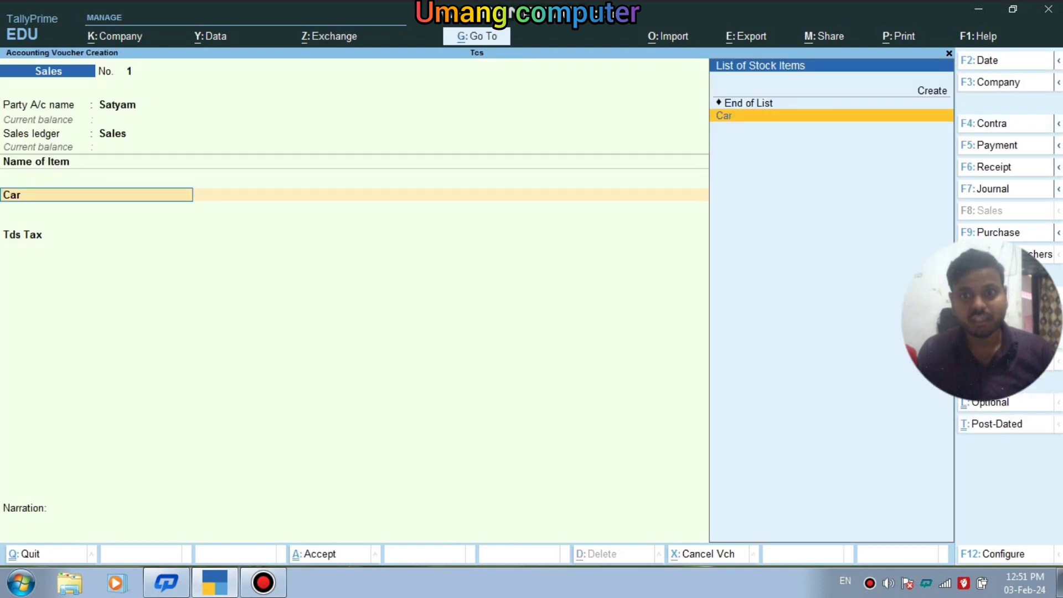
- Go through the voucher's Car and Tds Tax lines to recalculate the tax amount
key(Return)
key(Return)
key(Return)
key(Return)
key(Return)
key(Return)
key(Return)
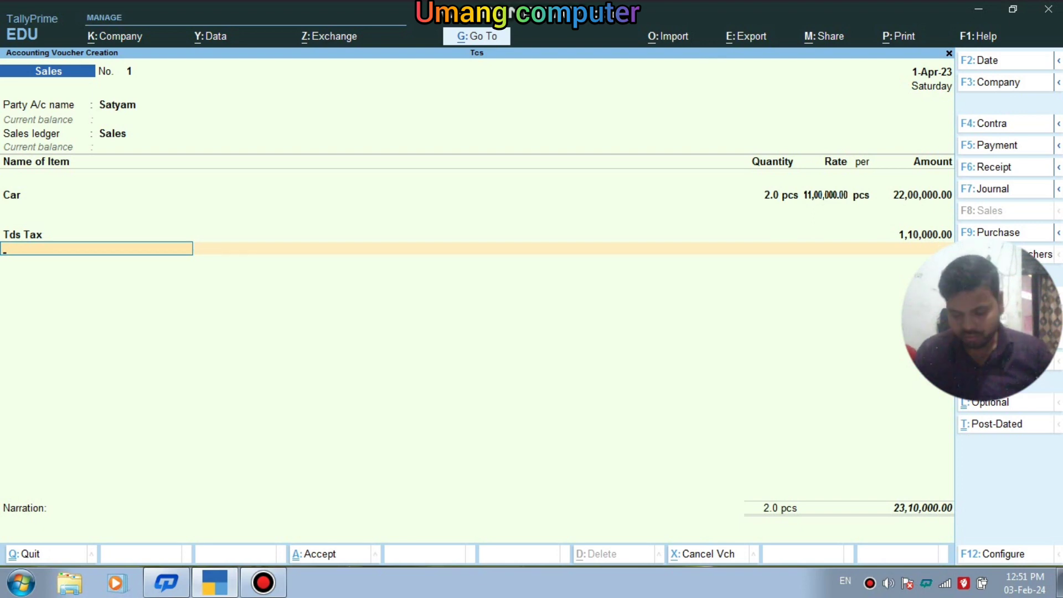
- Go back to the voucher's party account and open the party's ledger for alteration
key(BackSpace)
key(BackSpace)
key(BackSpace)
key(BackSpace)
key(BackSpace)
key(BackSpace)
key(BackSpace)
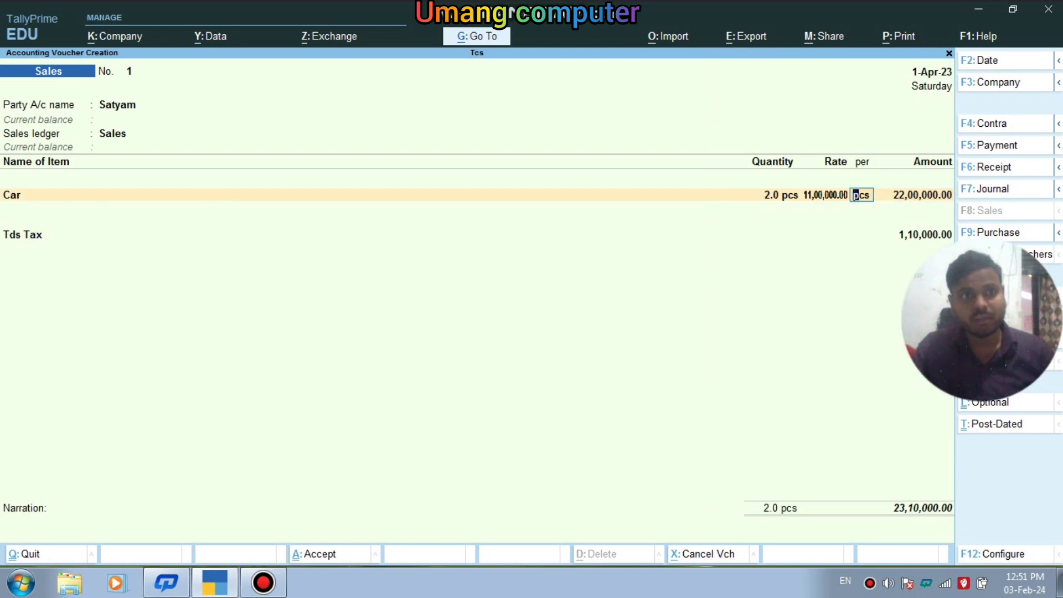
key(BackSpace)
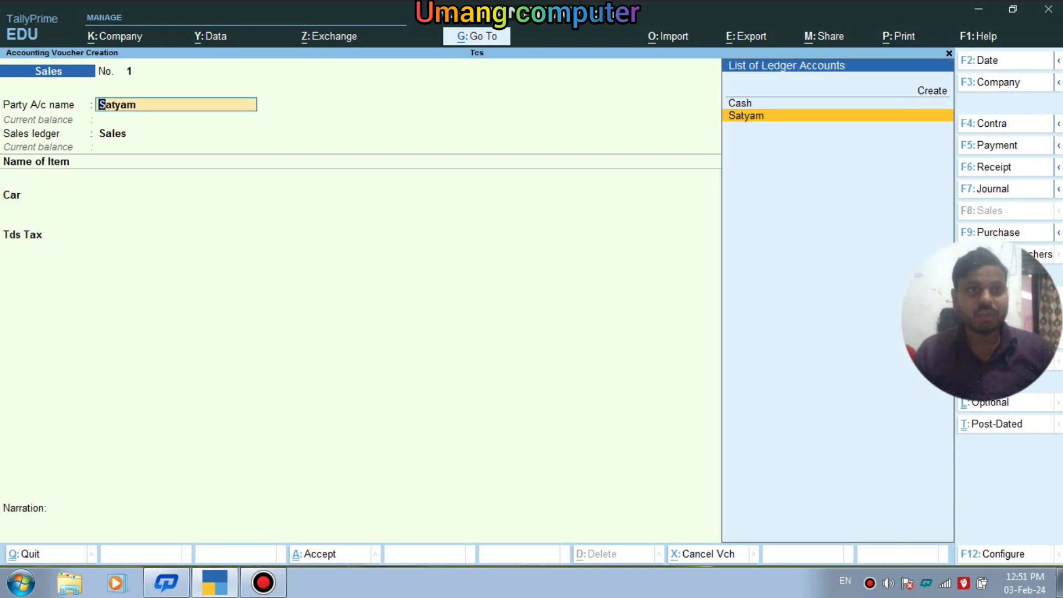
key(ctrl)
key(ctrl+Return)
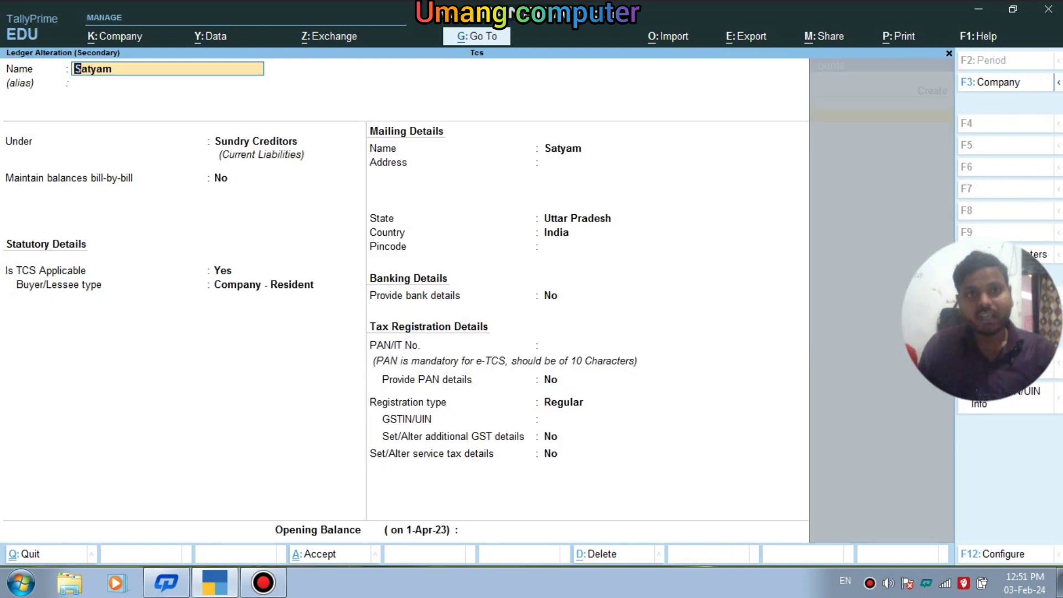
- Enter the party's PAN in the tax registration details, keeping the group, TCS, mailing and bank settings as they are
key(Return)
key(Return)
key(Return)
key(Return)
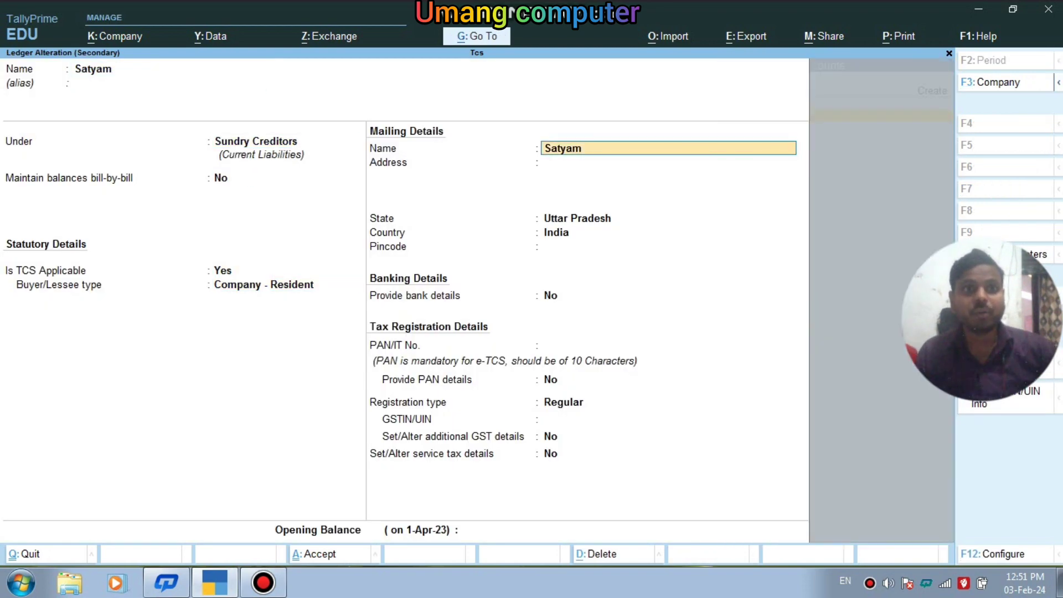
key(Return)
key(Return)
key(Return)
key(Return)
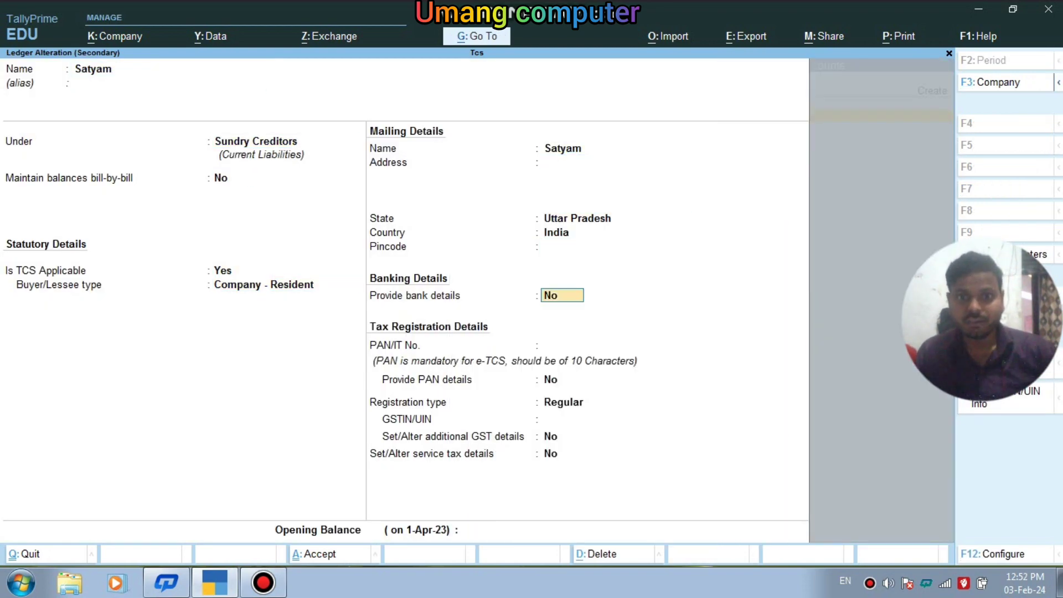
key(Return)
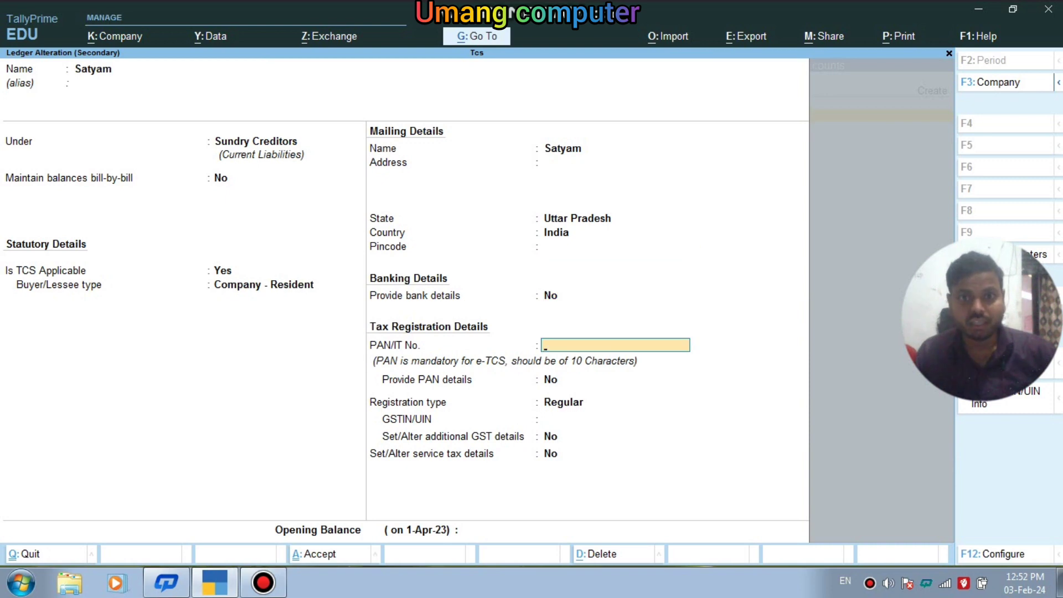
text(5646FG6454)
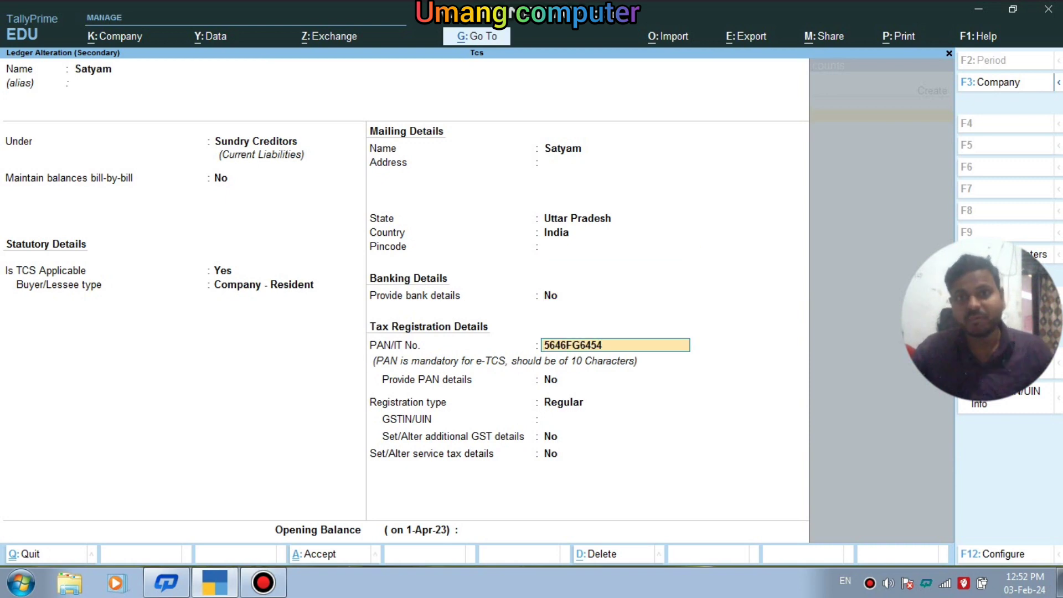
- Keep the Regular registration type without PAN, additional GST or service tax details, and save the party's ledger
key(Return)
key(Return)
key(Return)
key(Return)
key(Return)
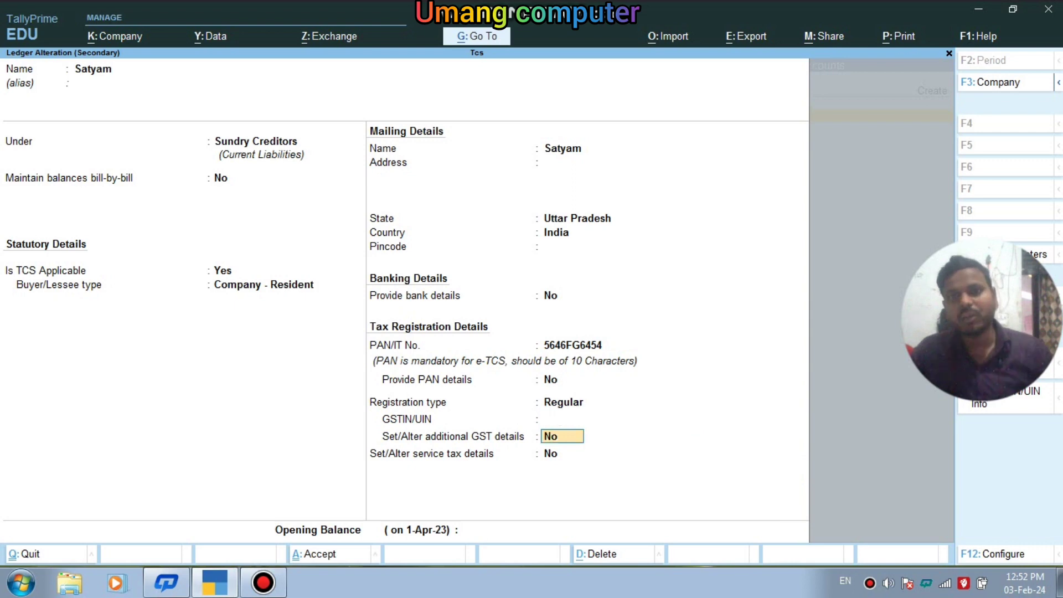
key(Return)
key(Return)
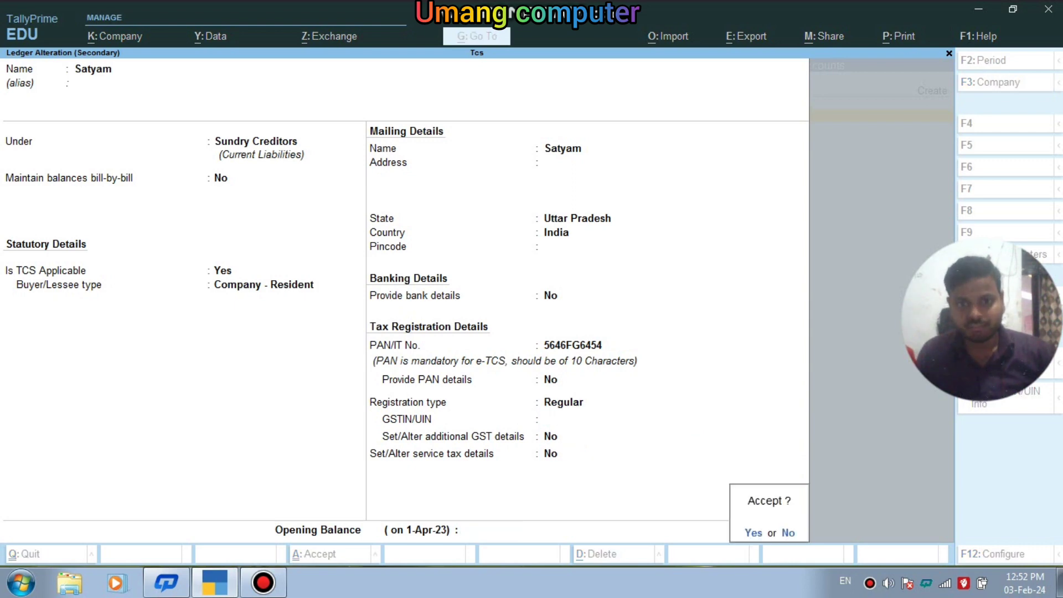
key(Return)
key(Return)
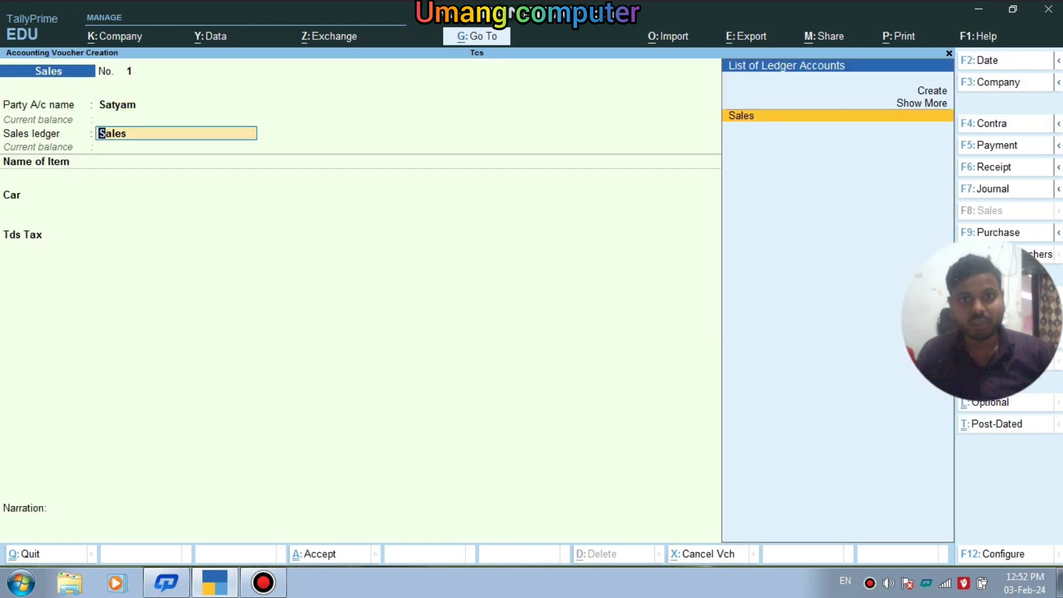
- Keep the Sales ledger and the Car item at 2 pcs and a rate of 11,00,000.00 in the sales voucher
key(Return)
key(Return)
key(Return)
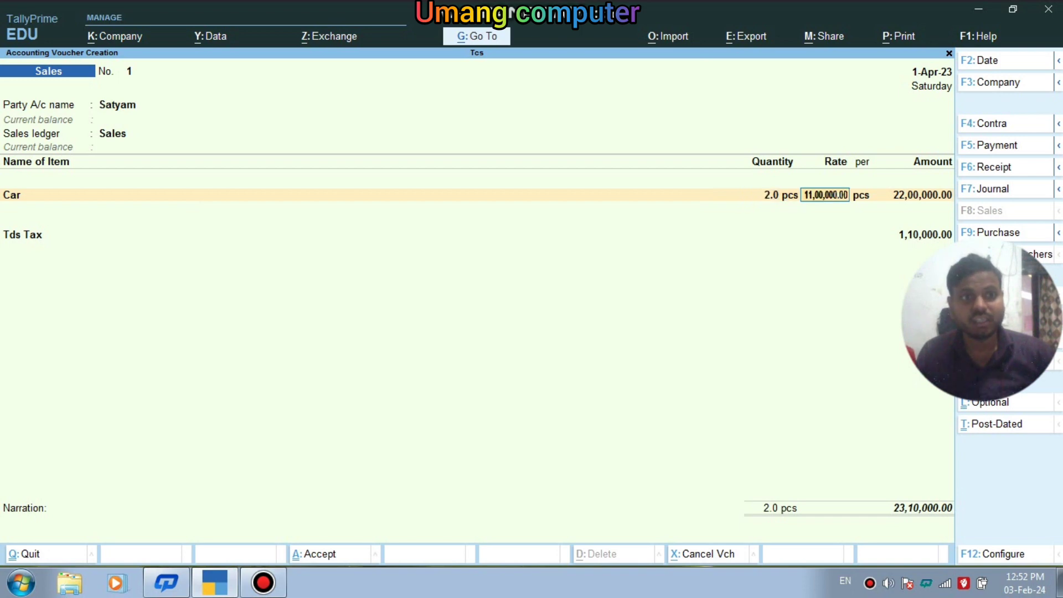
key(Return)
key(Return)
key(Return)
key(Return)
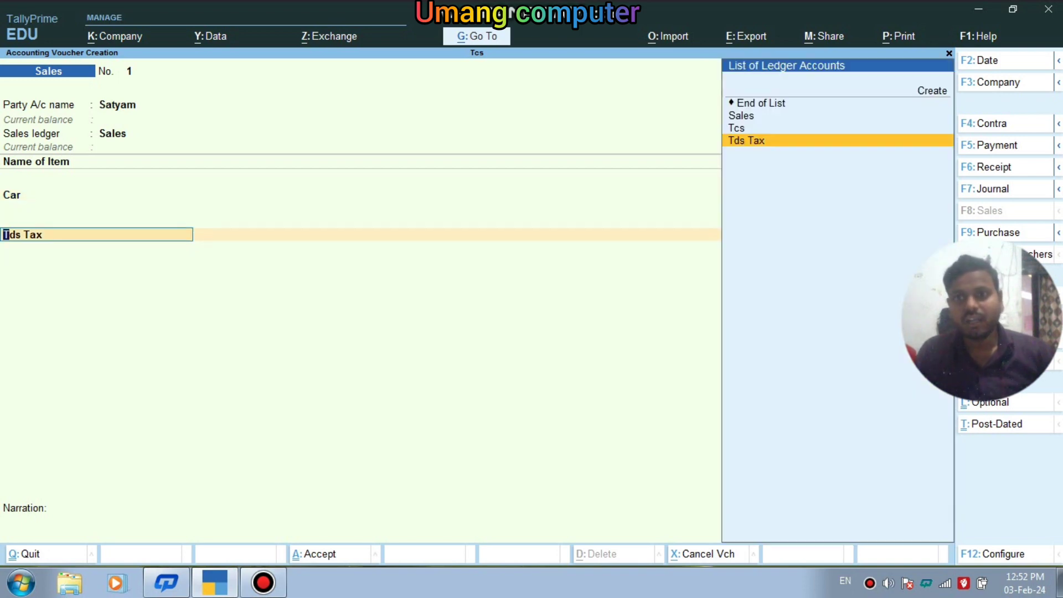
- Apply the Tds Tax ledger to the sales voucher, accepting its recalculated amount
key(Return)
key(Return)
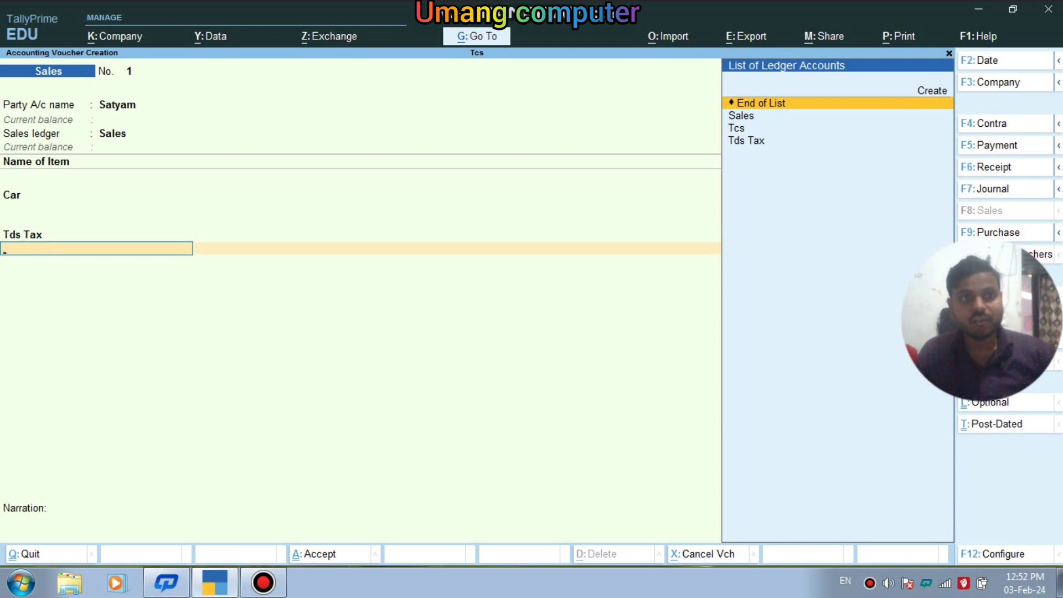
key(Return)
key(BackSpace)
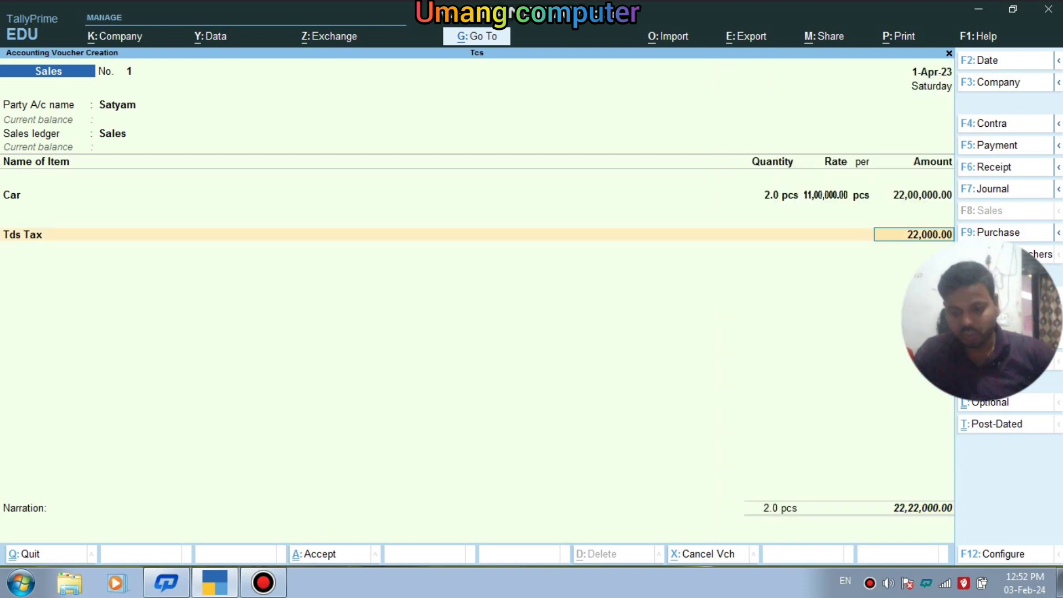
key(Return)
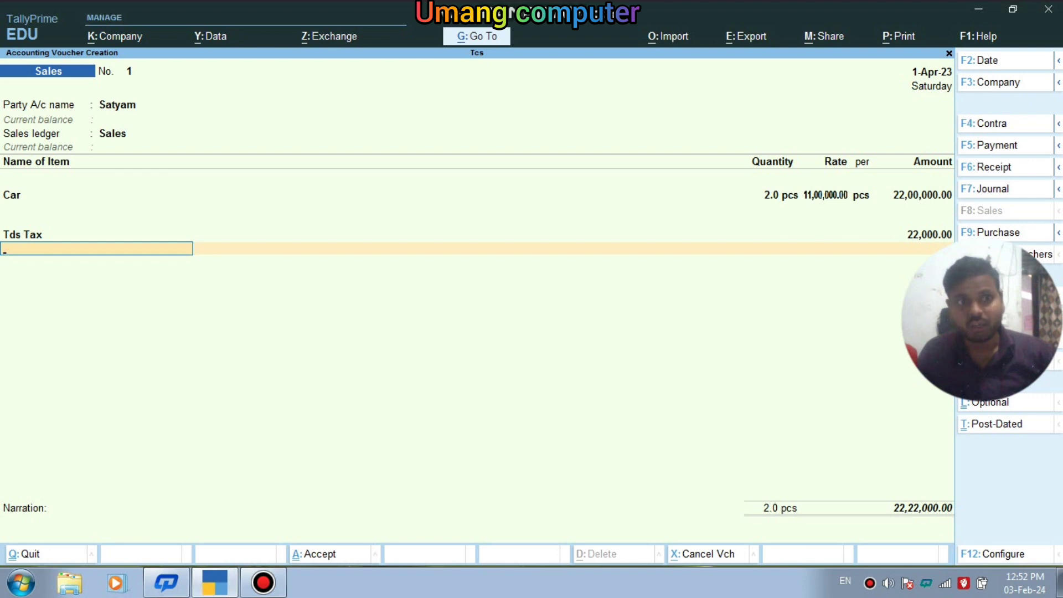
- Try adding the Sales ledger at 1% below the Tds Tax line
key(Down)
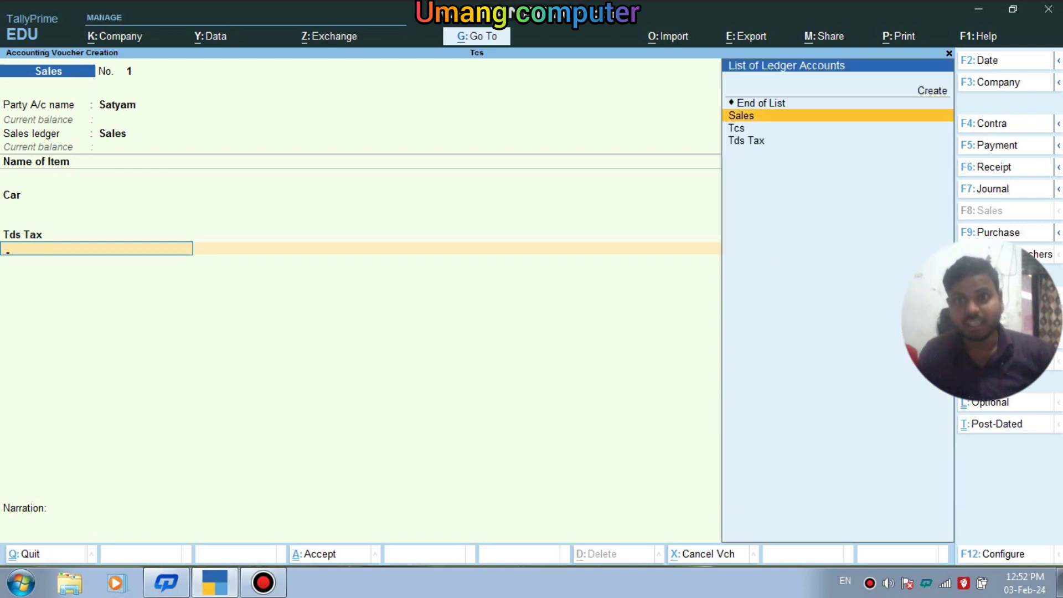
key(Return)
text(1)
key(Return)
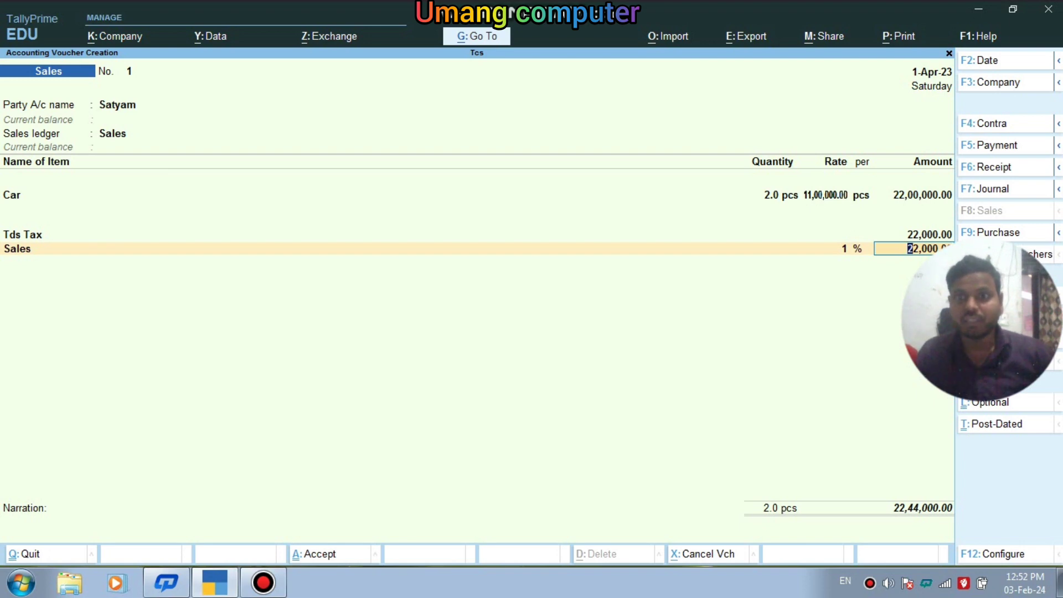
key(BackSpace)
key(BackSpace)
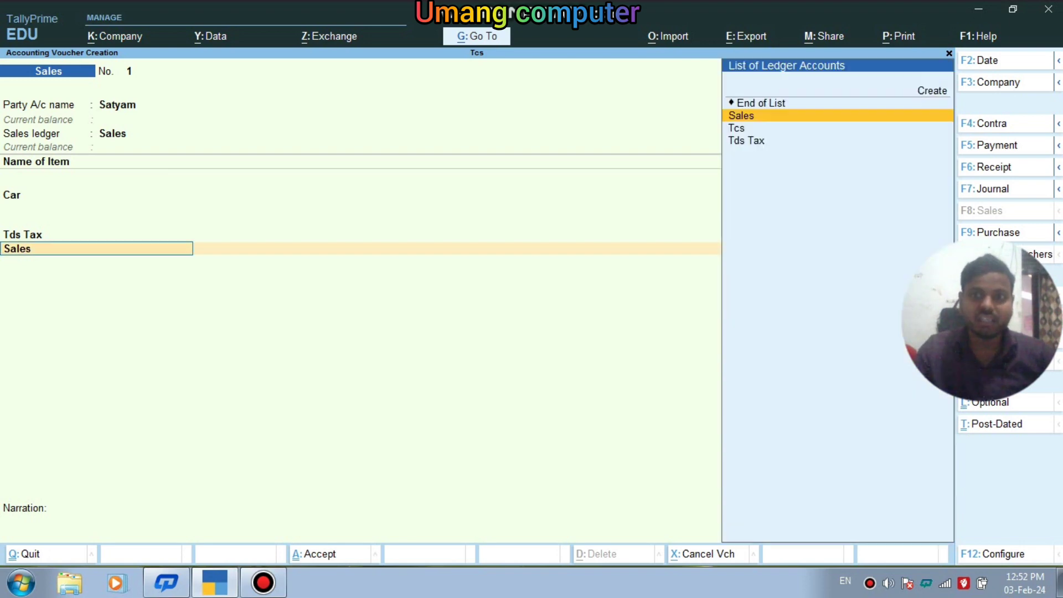
- Replace the extra Sales line with End of List and save the sales voucher without a narration
key(Up)
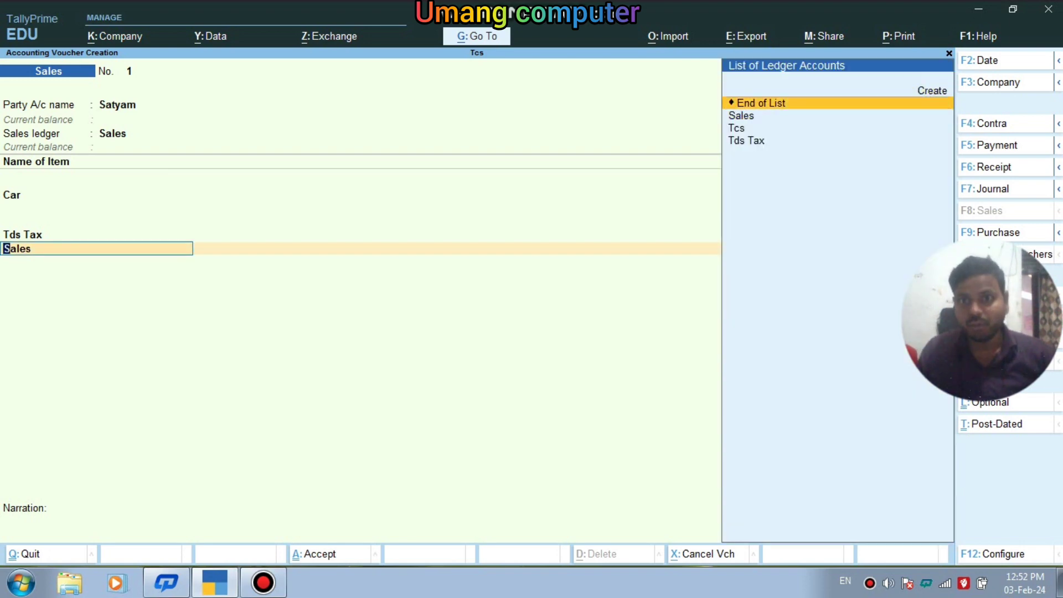
key(Return)
key(Return)
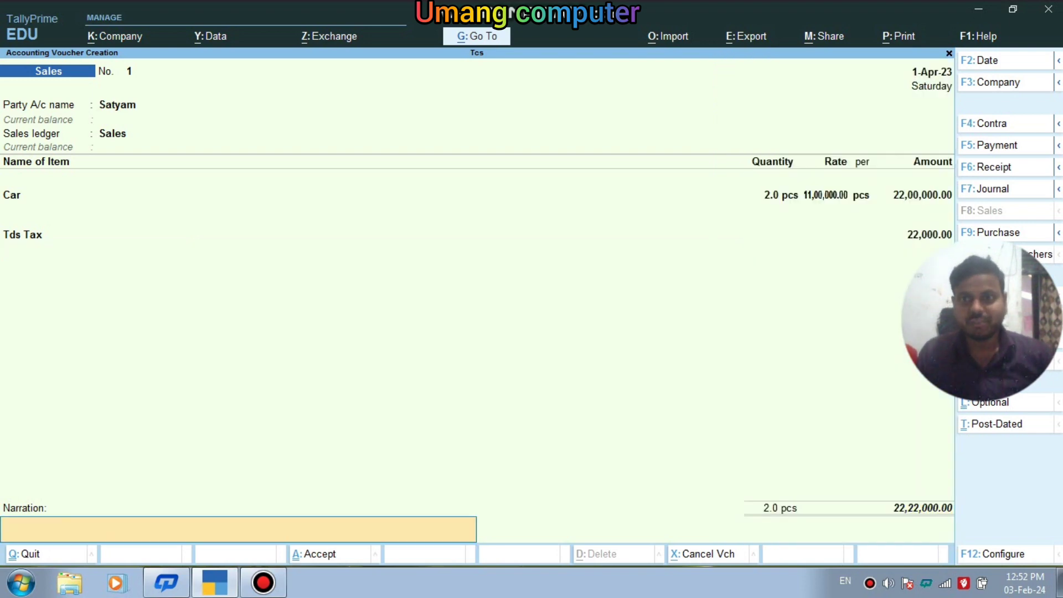
key(Return)
key(Return)
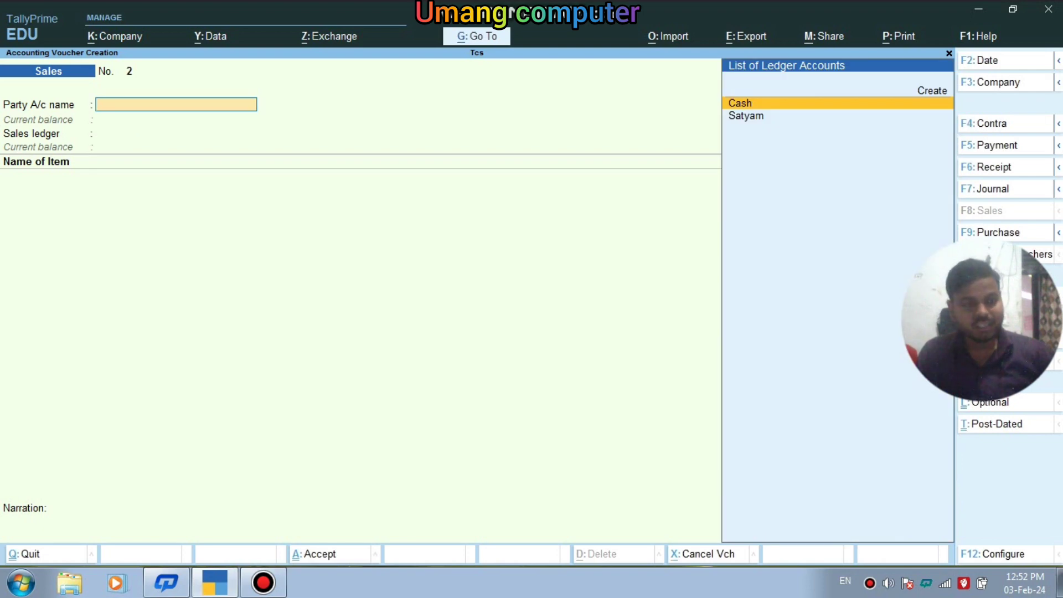
- Leave the blank sales voucher, start a receipt voucher and choose the party's ledger for the credit line
key(Escape)
key(Return)
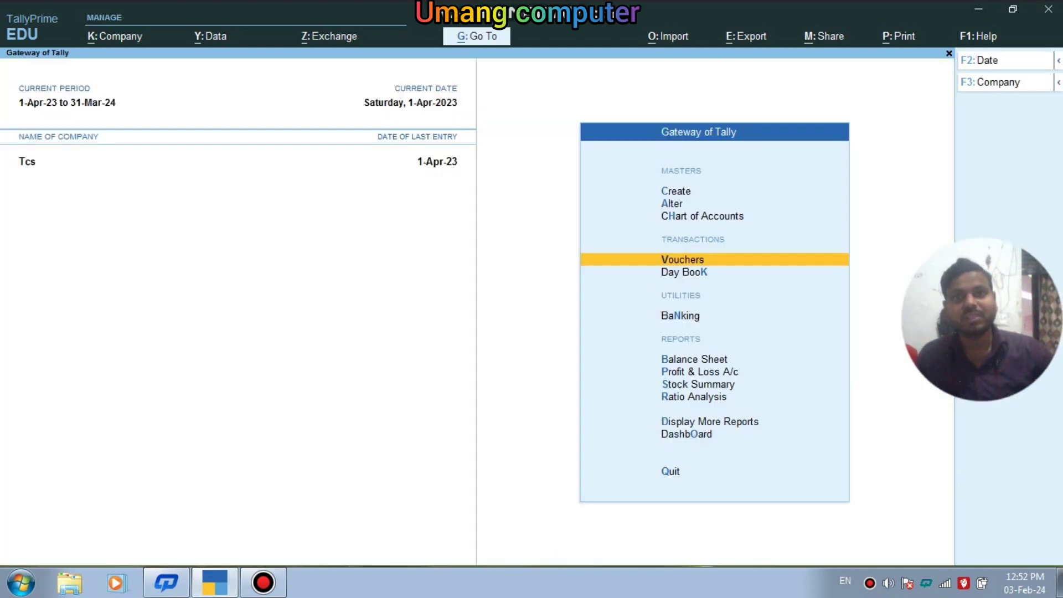
key(Return)
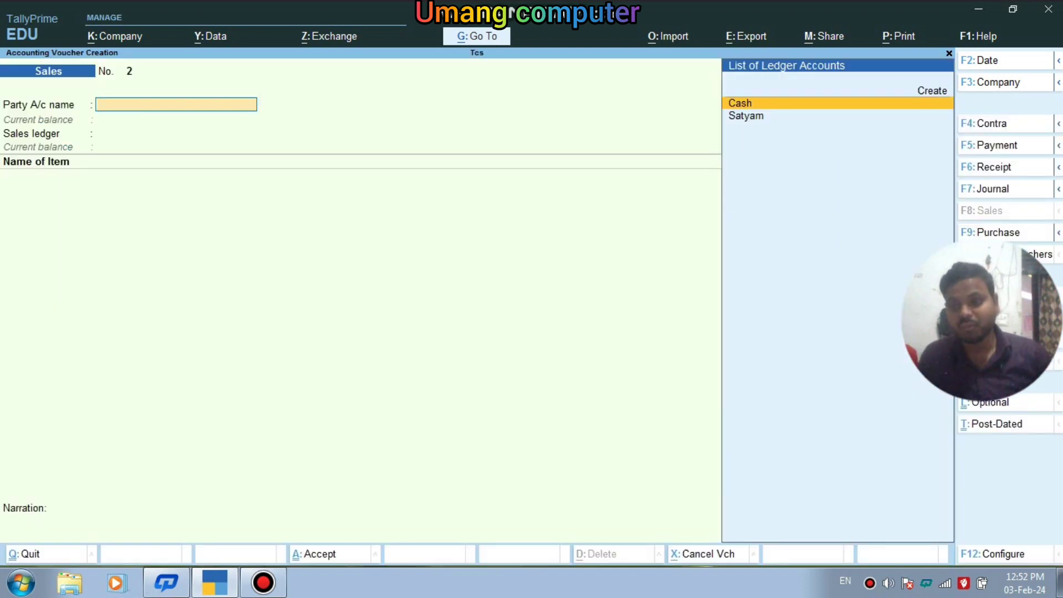
key(F6)
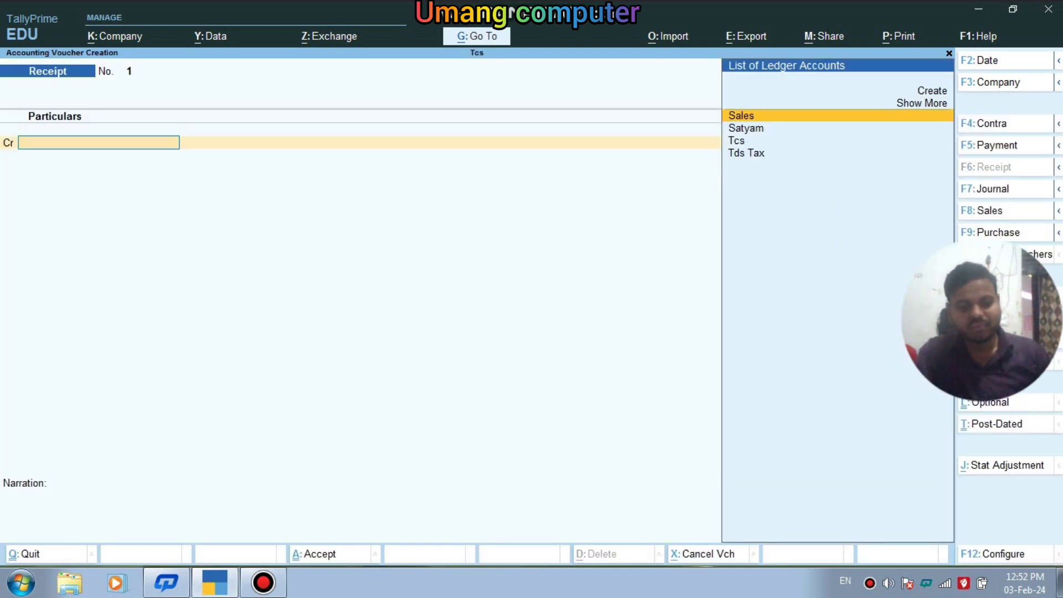
key(Down)
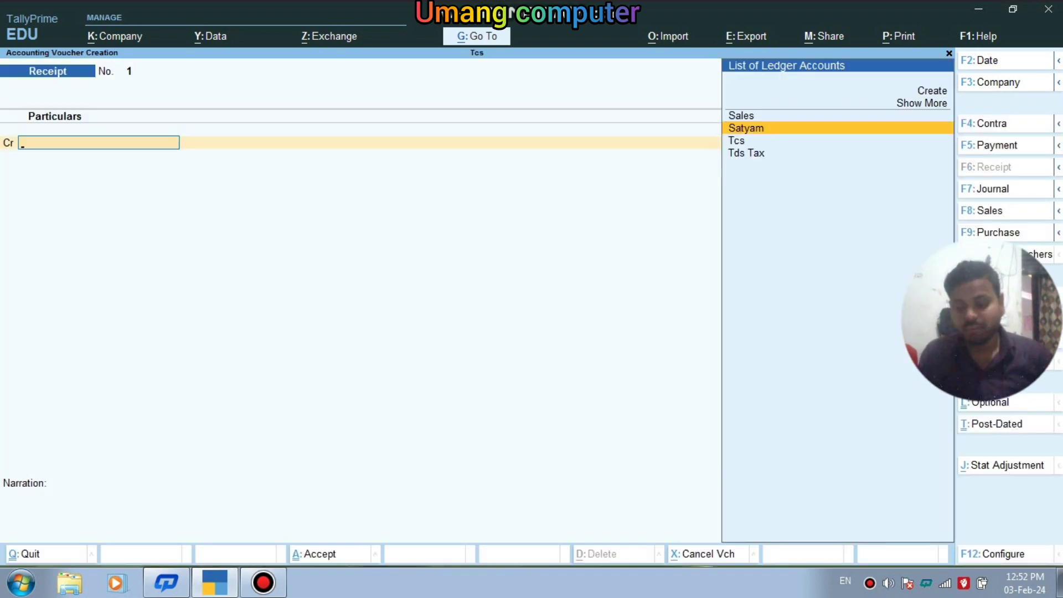
key(Return)
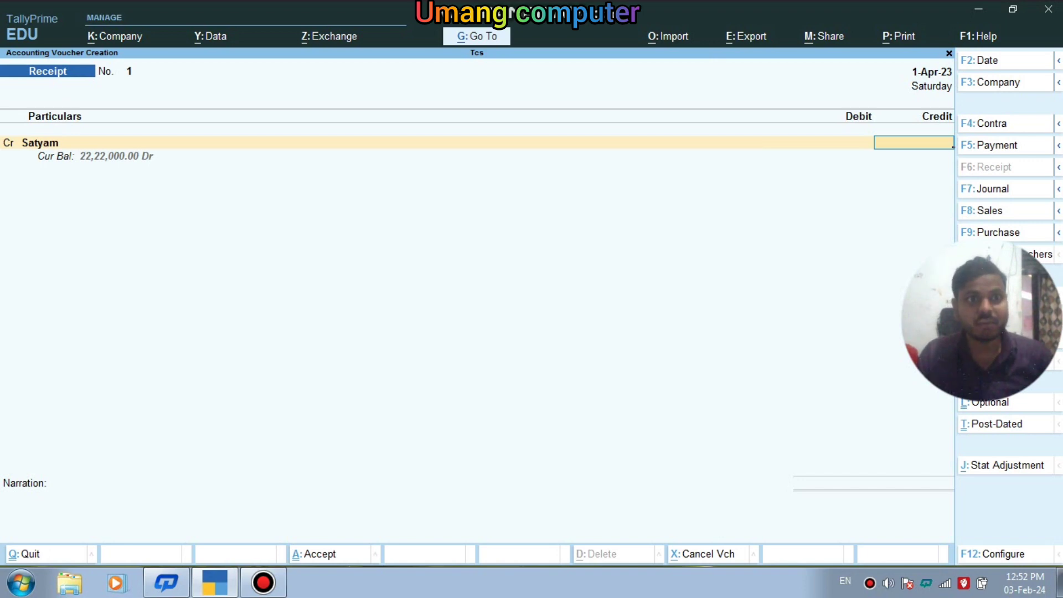
- Set the party's credit amount in the receipt to 22,22,000
text(22212)
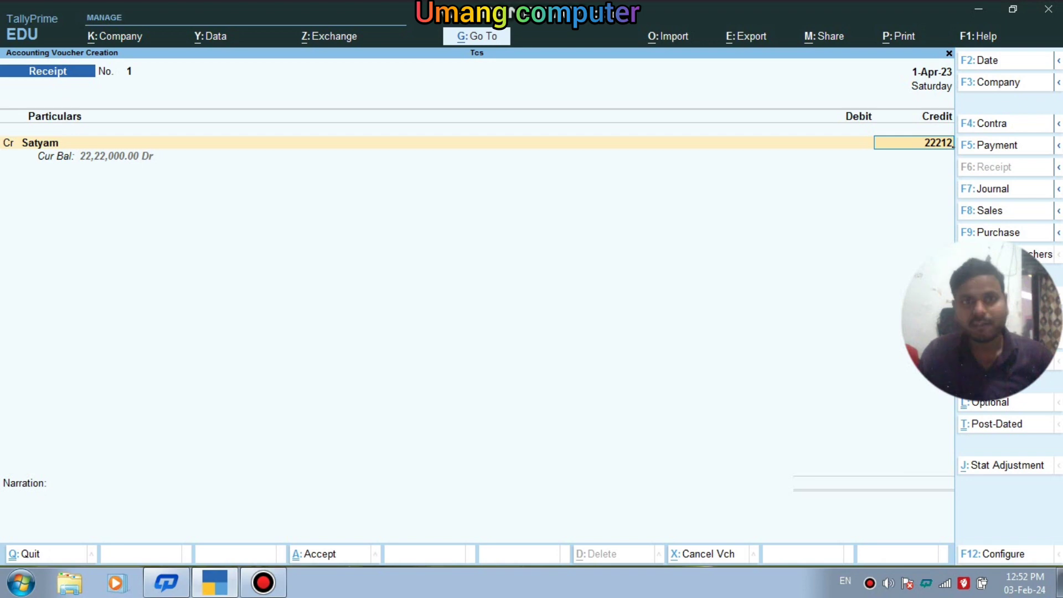
key(BackSpace)
key(BackSpace)
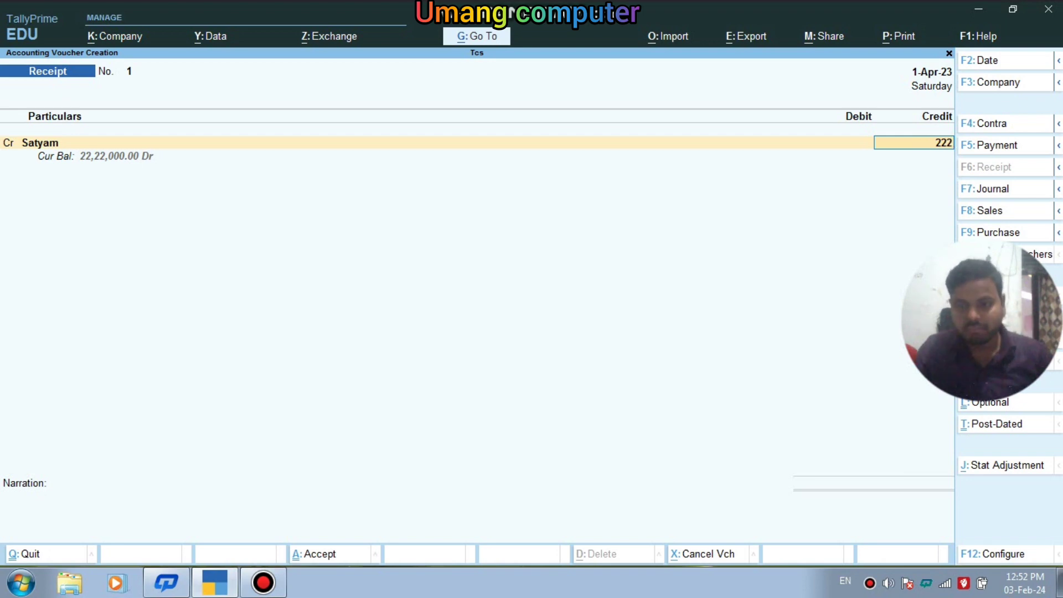
text(2)
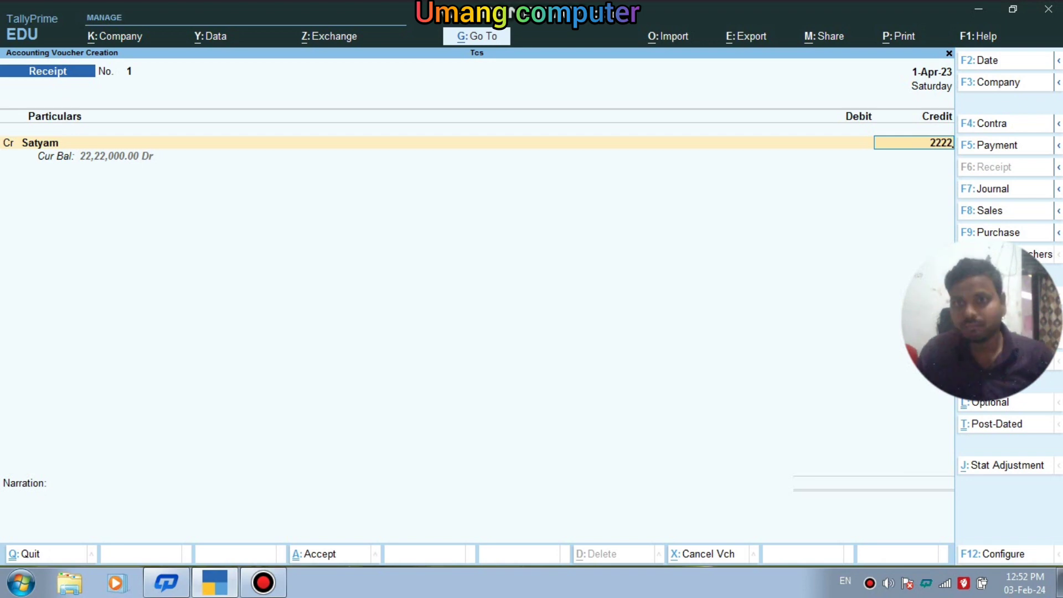
text(,000)
key(Return)
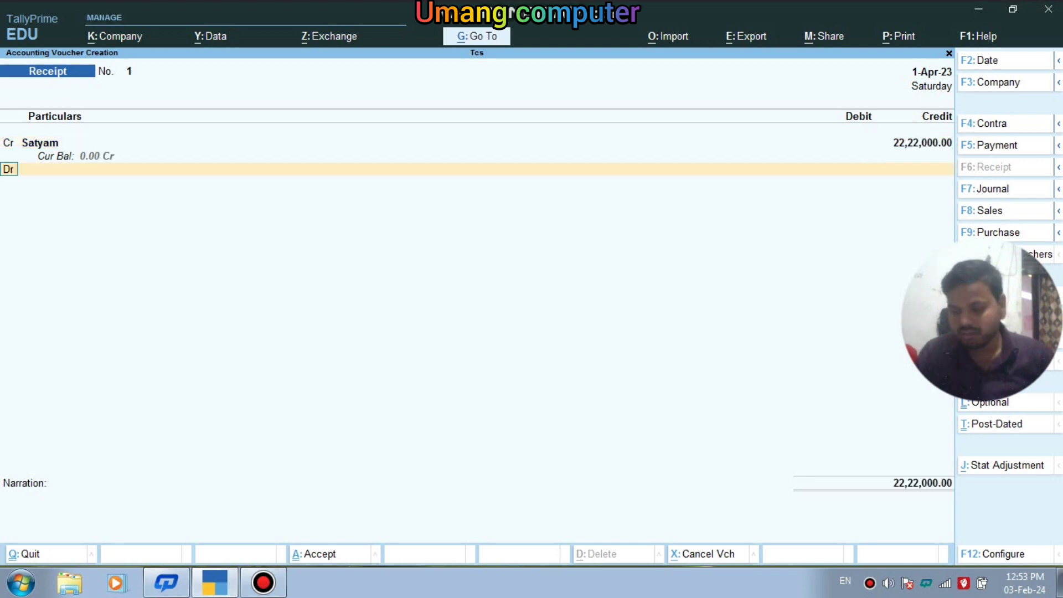
- Create a ledger named Sbi from the receipt's debit line, leaving its alias blank
key(Return)
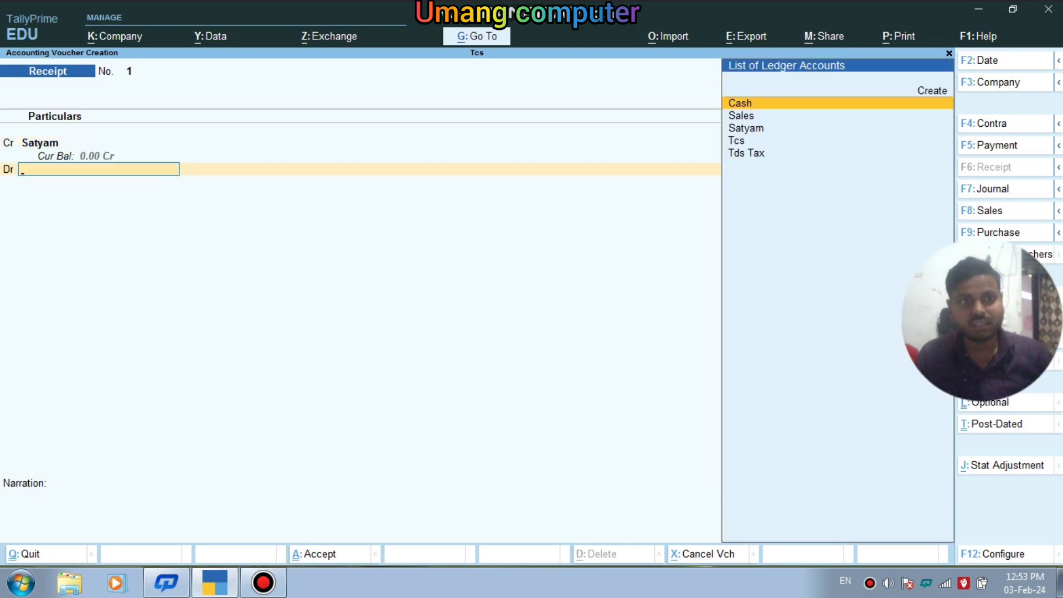
key(ctrl)
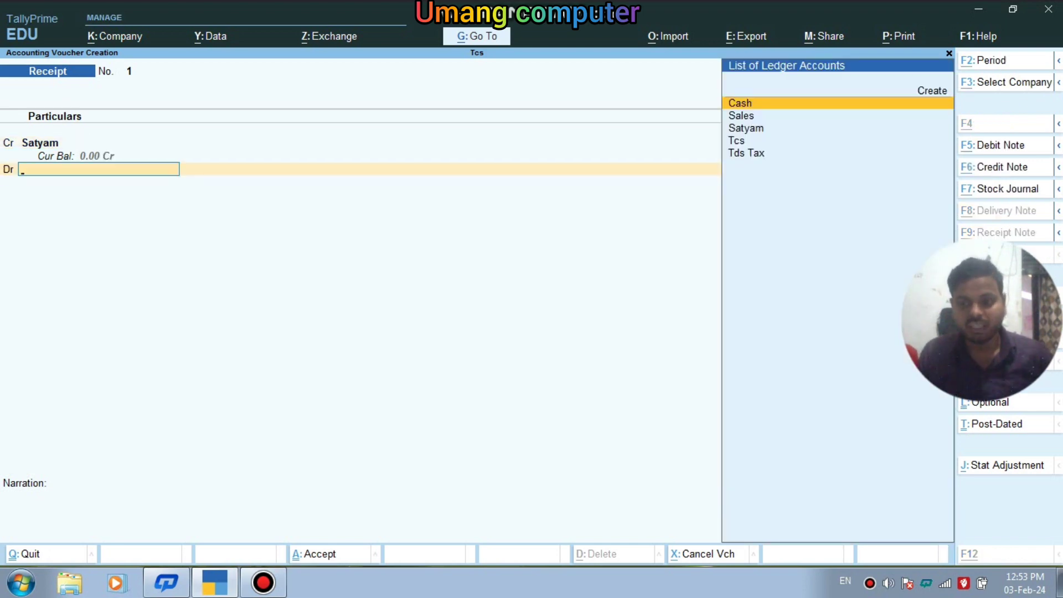
key(alt+c)
text(Sabi)
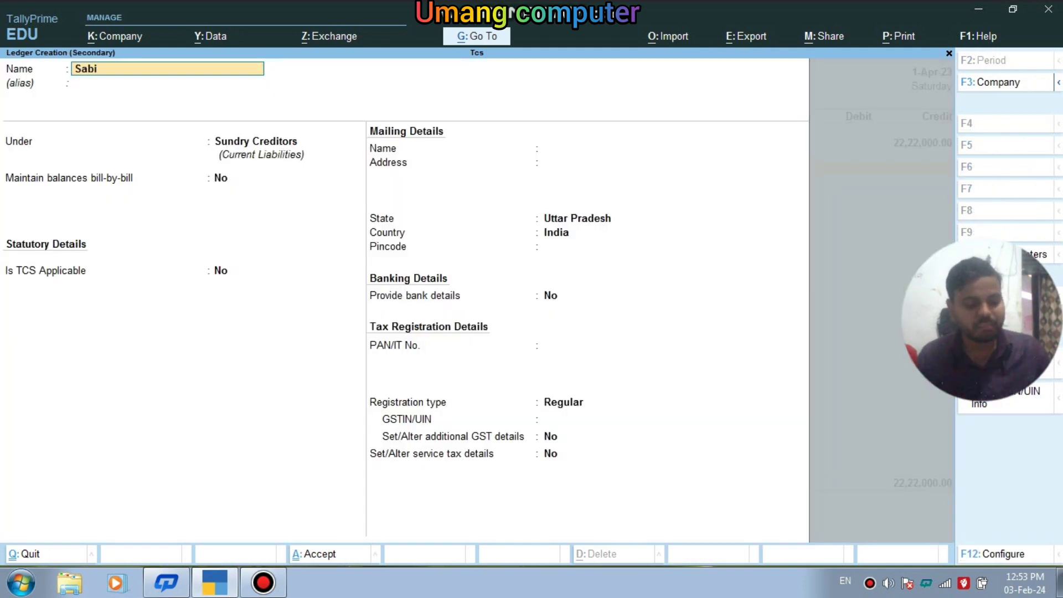
key(Return)
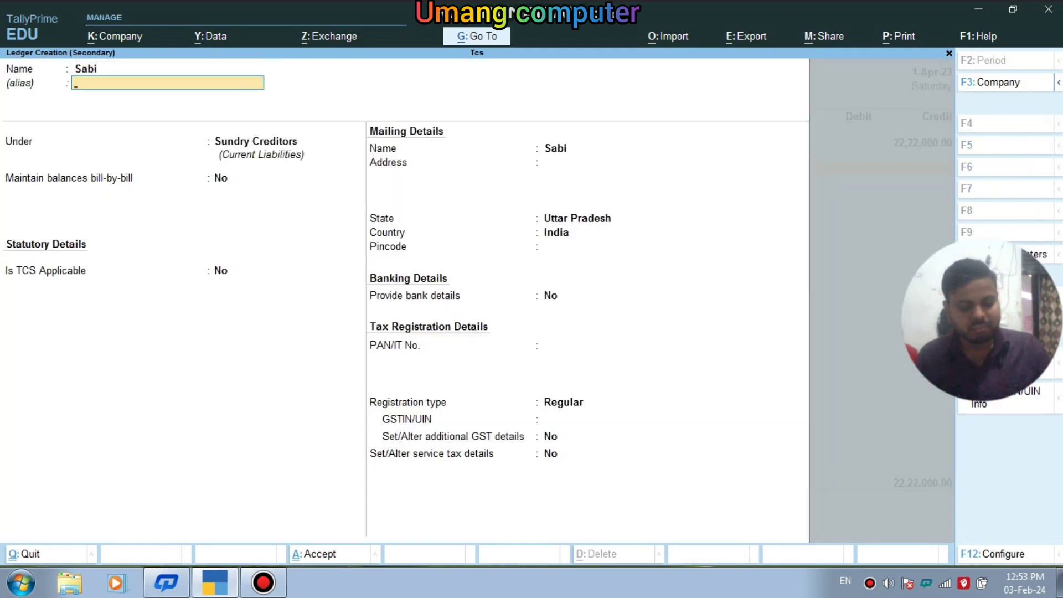
key(Return)
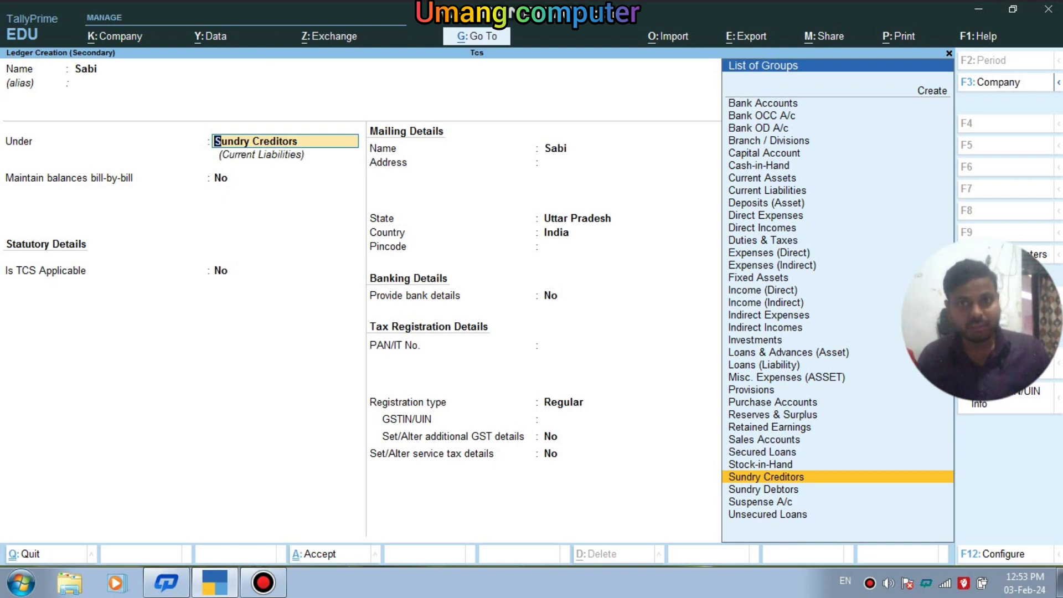
key(BackSpace)
key(BackSpace)
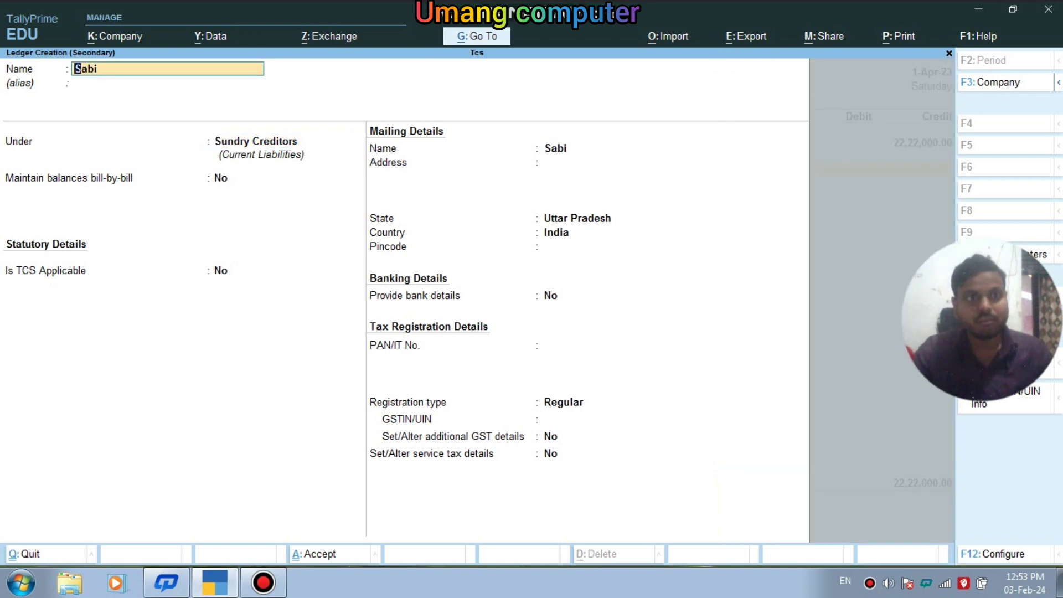
text(Sb)
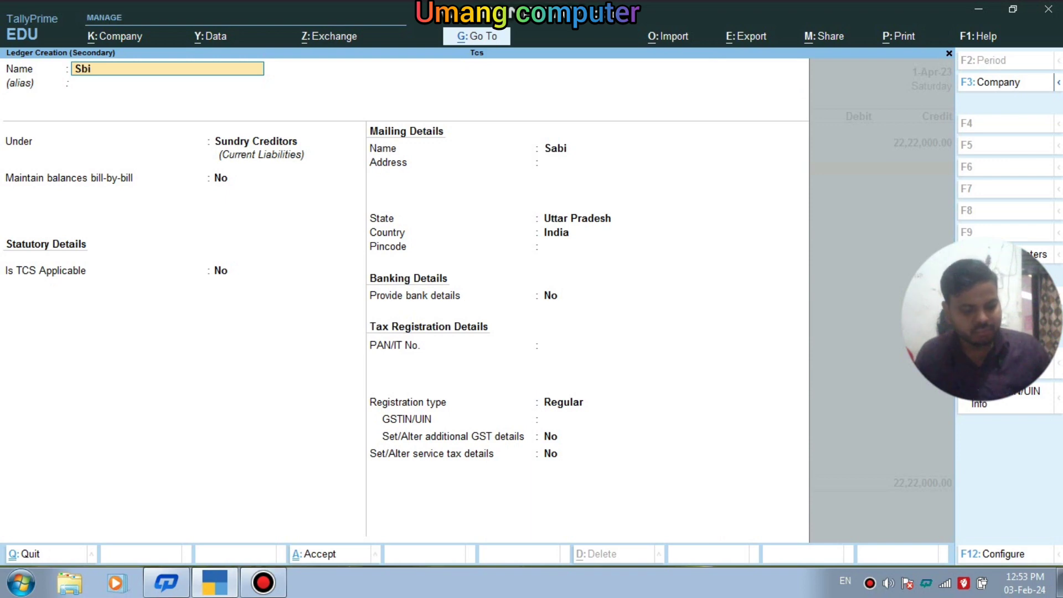
key(Return)
key(Return)
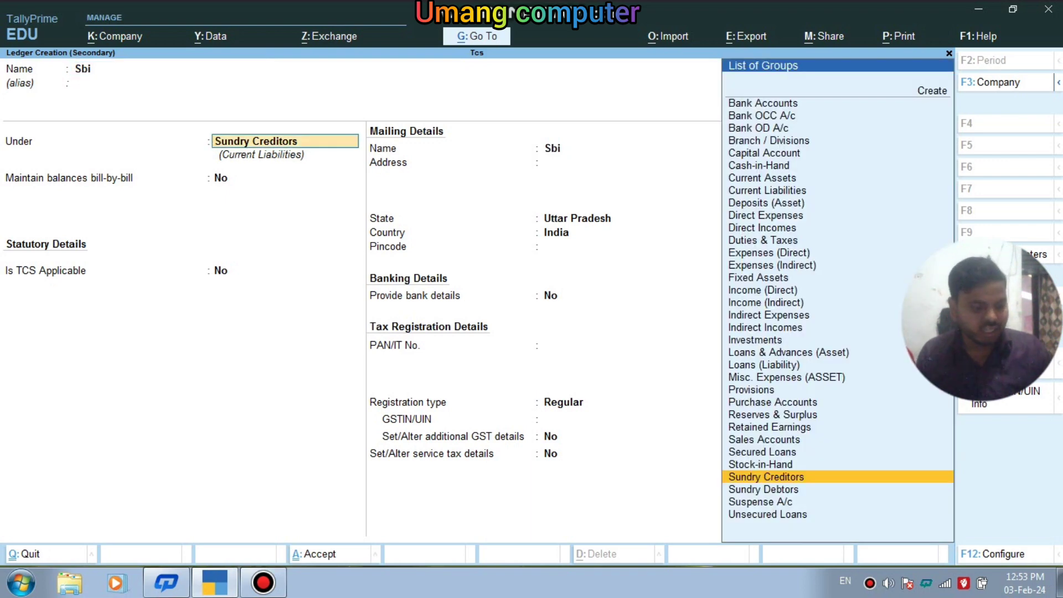
- Place the Sbi ledger under Bank Accounts with Tcs as account holder, leaving the other bank account details unfilled
text(B)
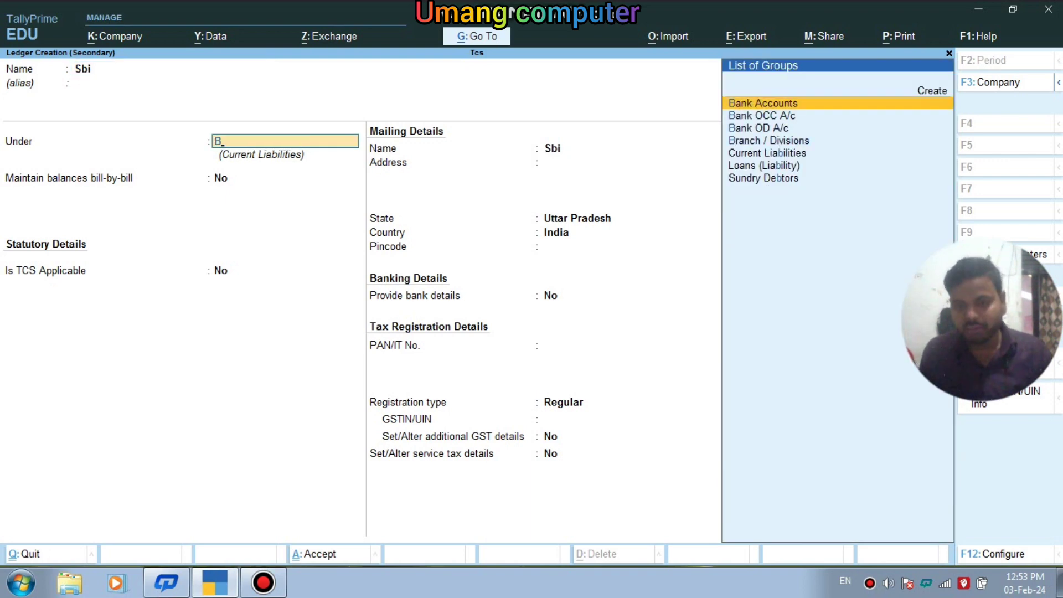
key(Return)
key(Return)
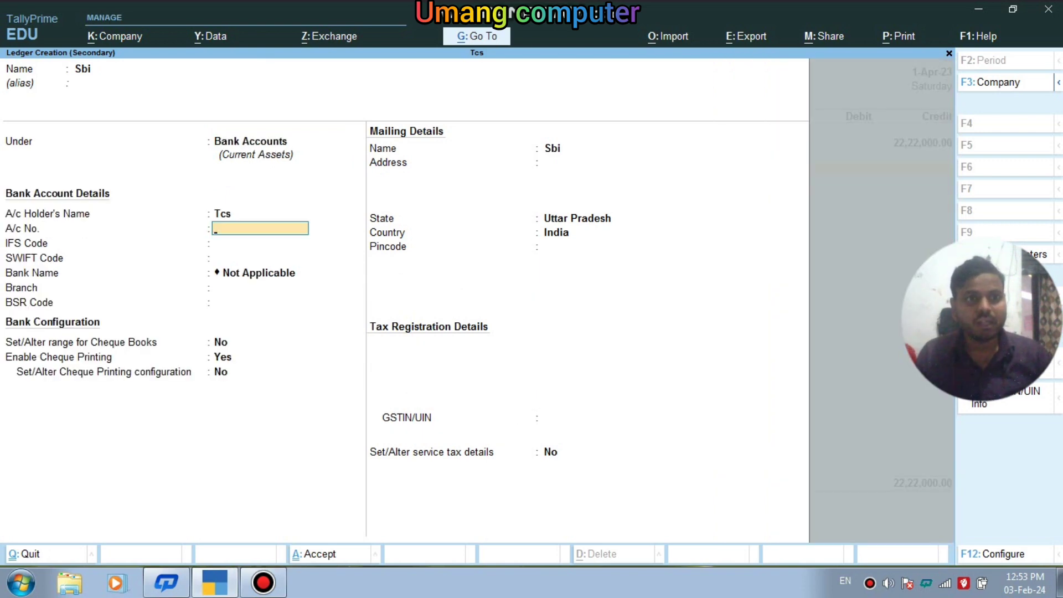
key(Return)
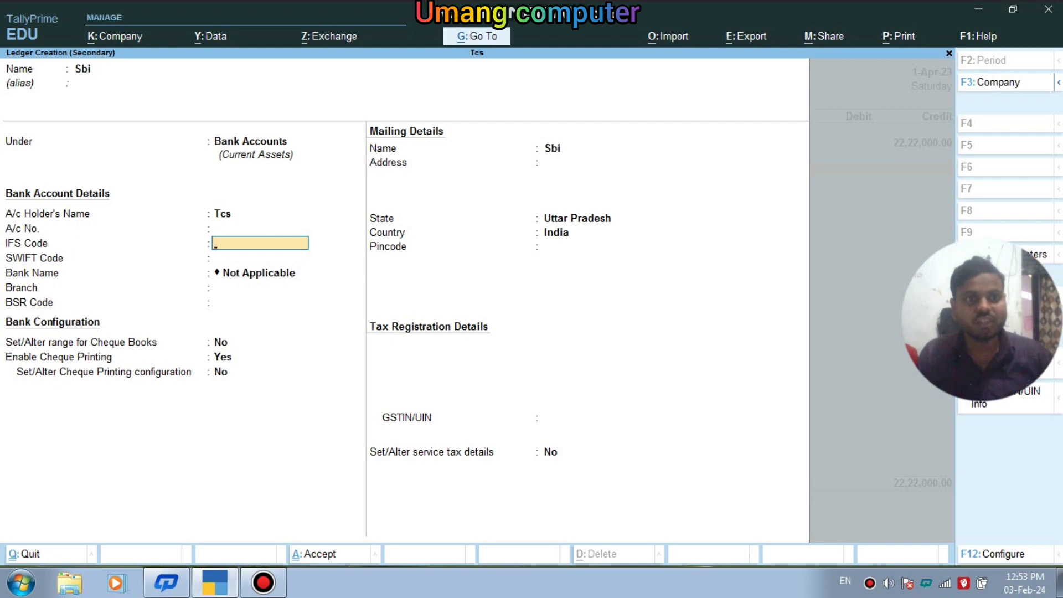
key(Return)
key(Return)
key(Return)
key(Return)
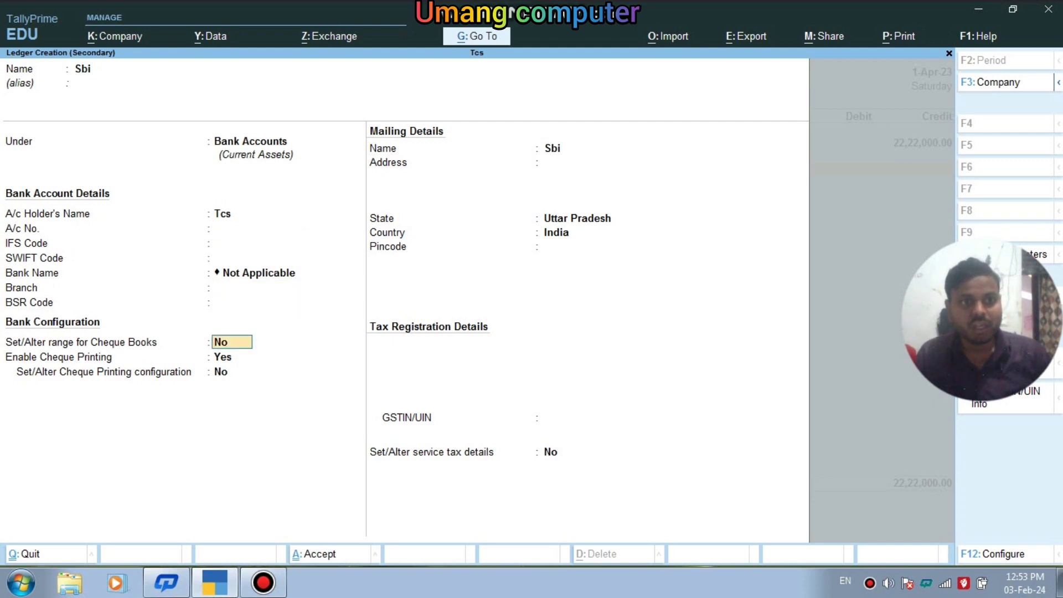
- Keep the default cheque, mailing and tax settings for the Sbi ledger and save it into the receipt
key(Return)
key(Return)
key(Return)
key(Return)
key(Return)
key(Return)
key(Return)
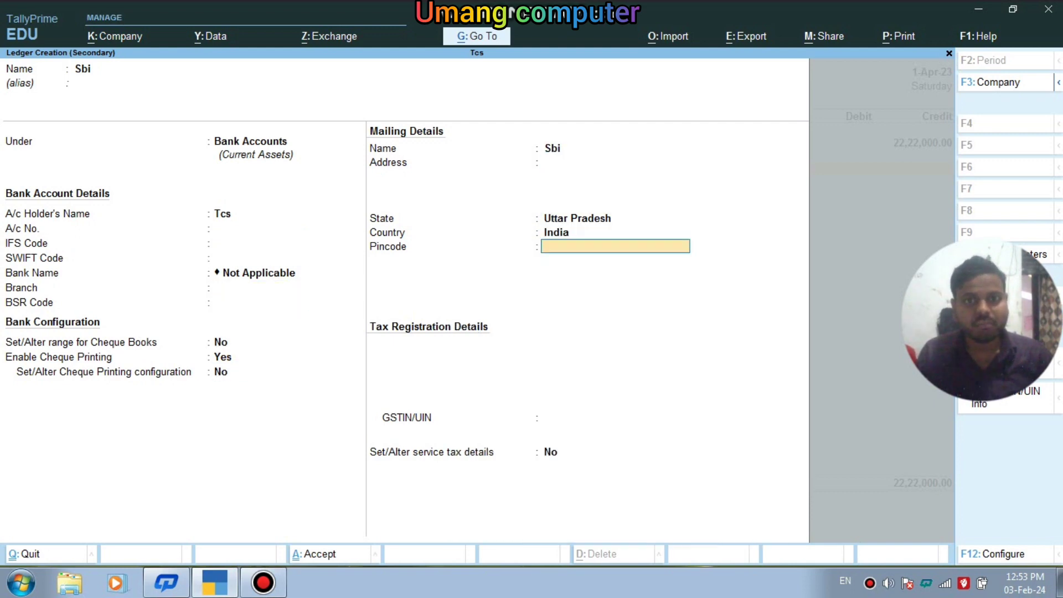
key(Return)
key(Return)
key(Return)
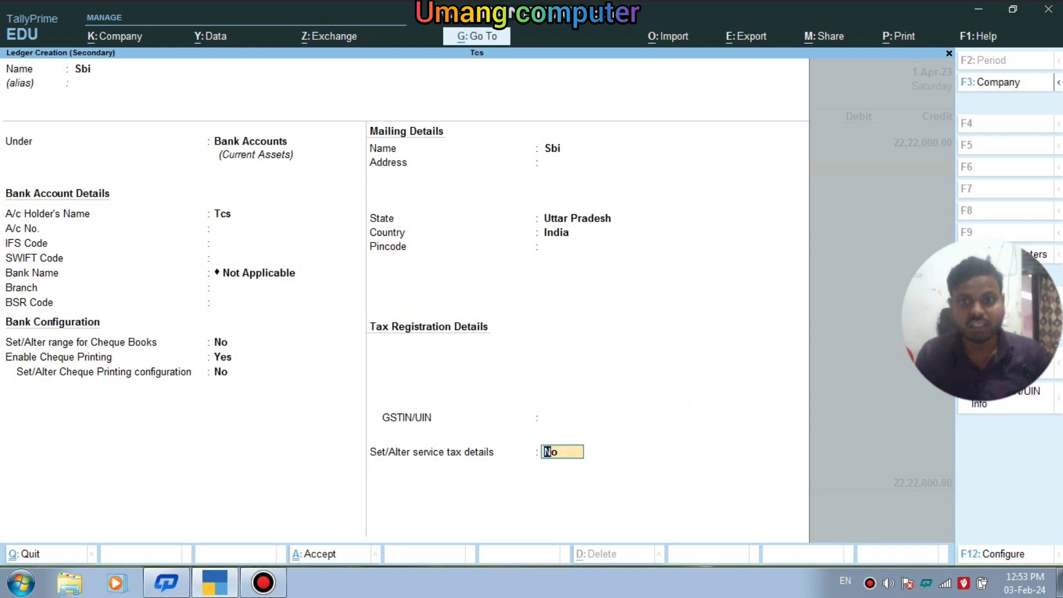
key(Return)
key(Return)
key(Return)
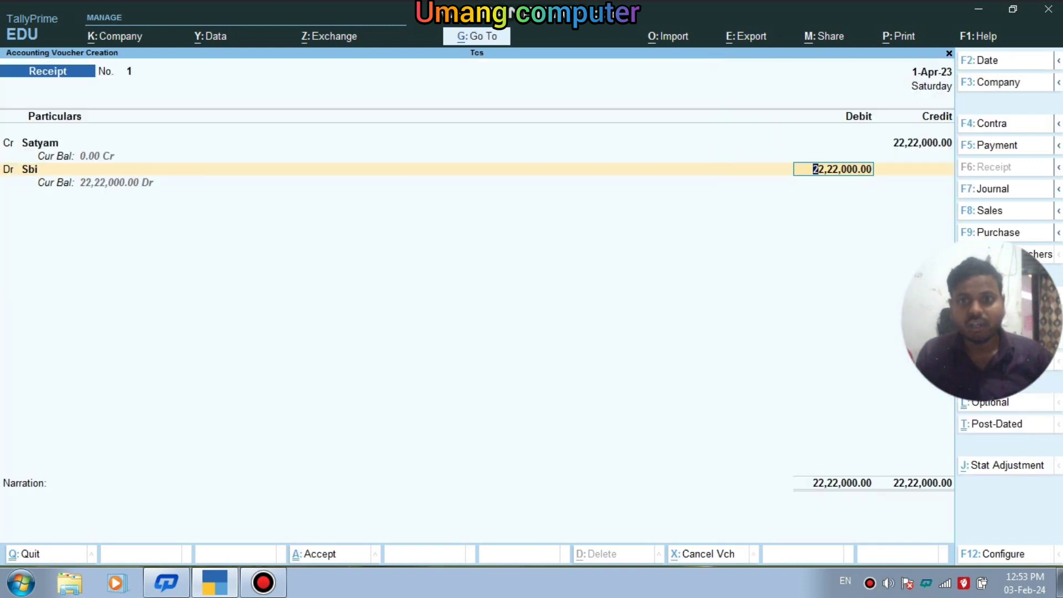
- Debit Sbi with 22,22,000.00, allocate it as Cheque/DD, and save the receipt voucher without a narration
key(Return)
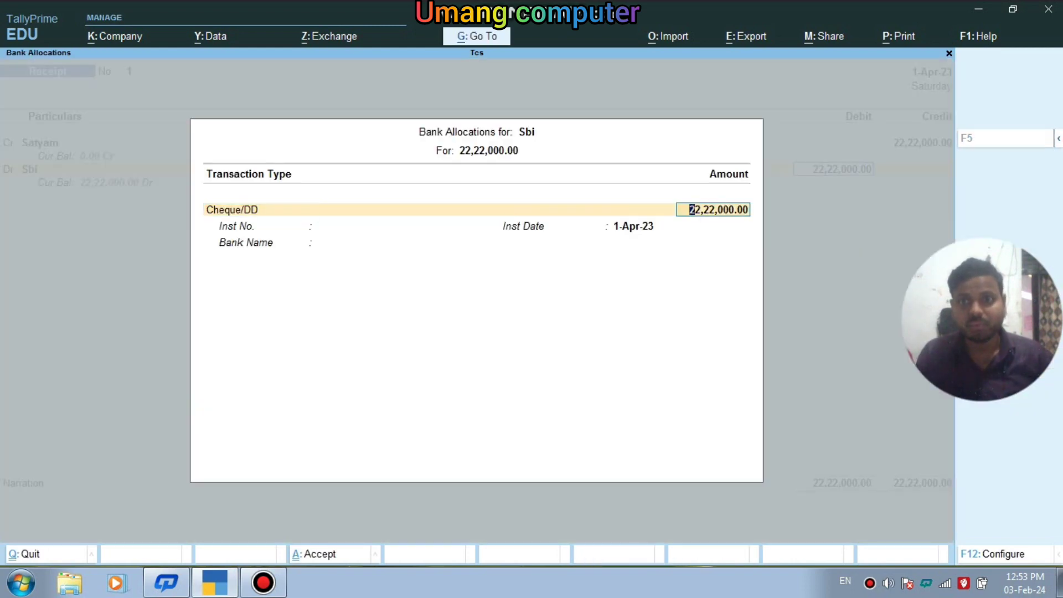
key(Return)
key(Return)
key(Return)
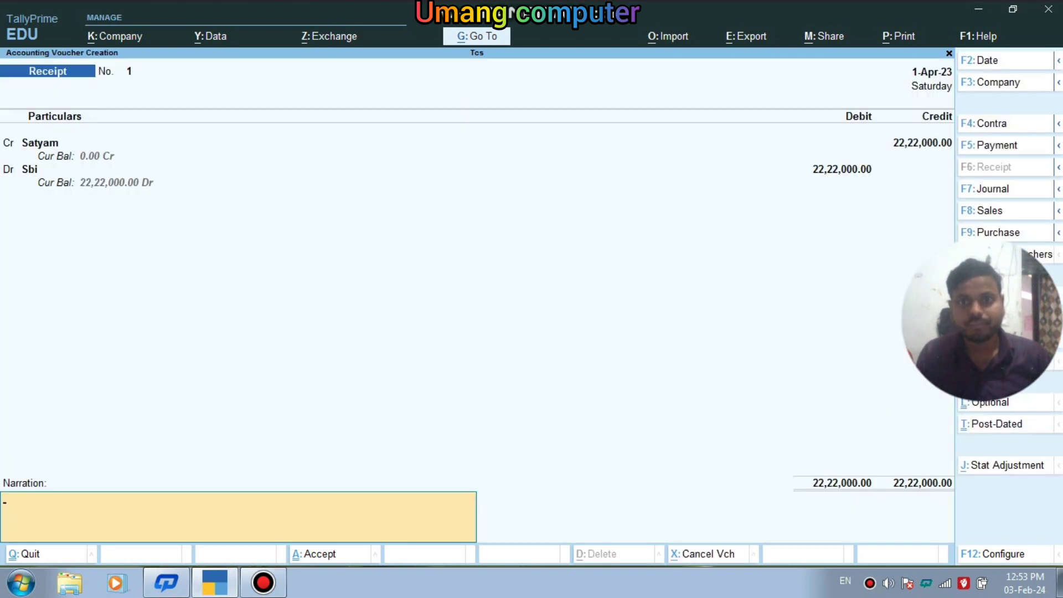
key(Return)
key(Return)
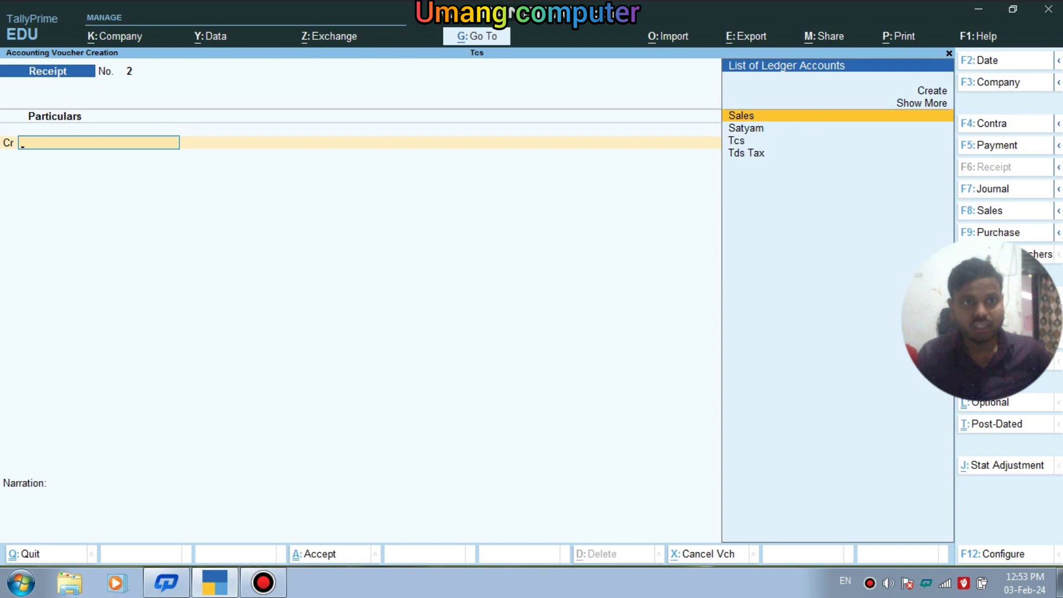
- Leave voucher entry and examine the Balance Sheet of the company Tcs
key(Escape)
key(Return)
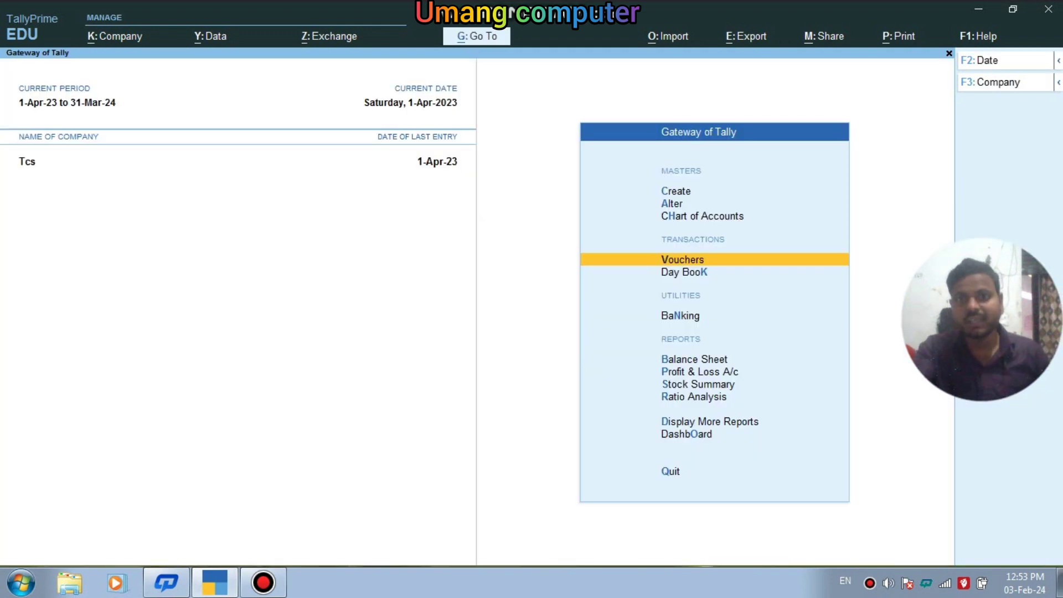
key(Down)
key(Down)
key(Down)
key(Down)
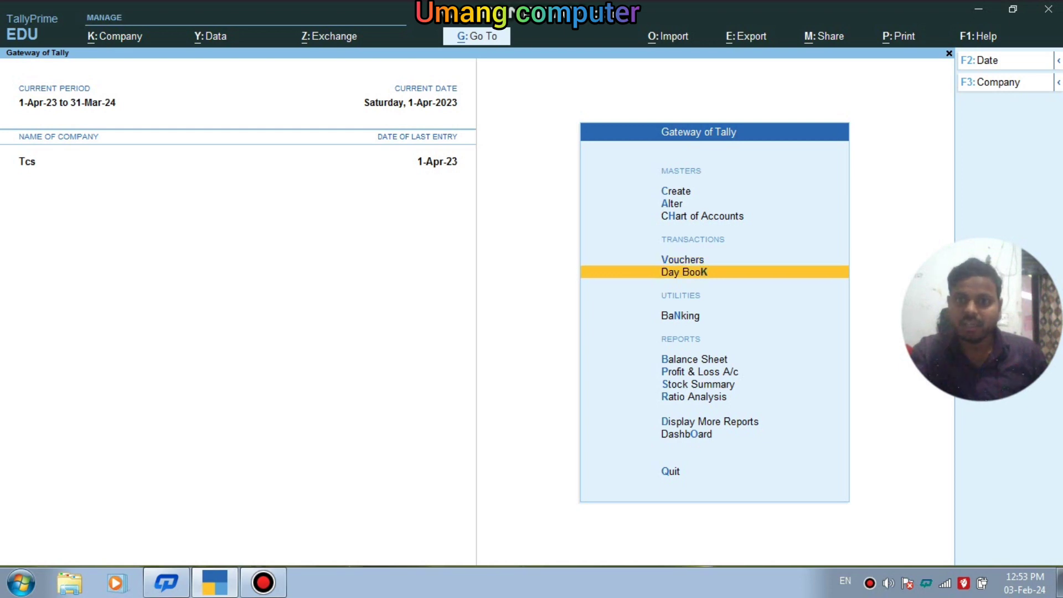
key(Up)
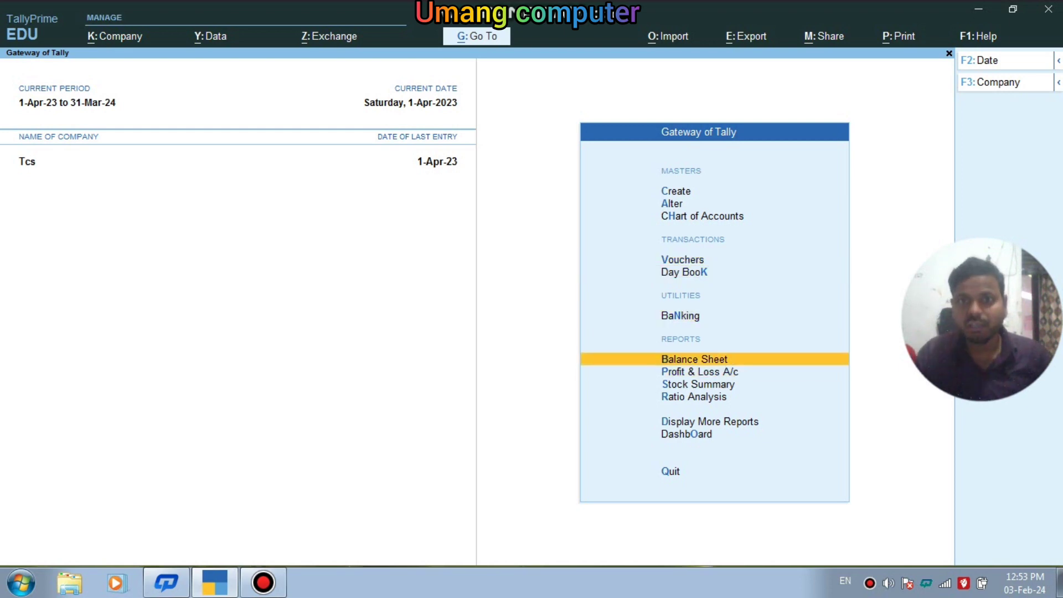
key(Return)
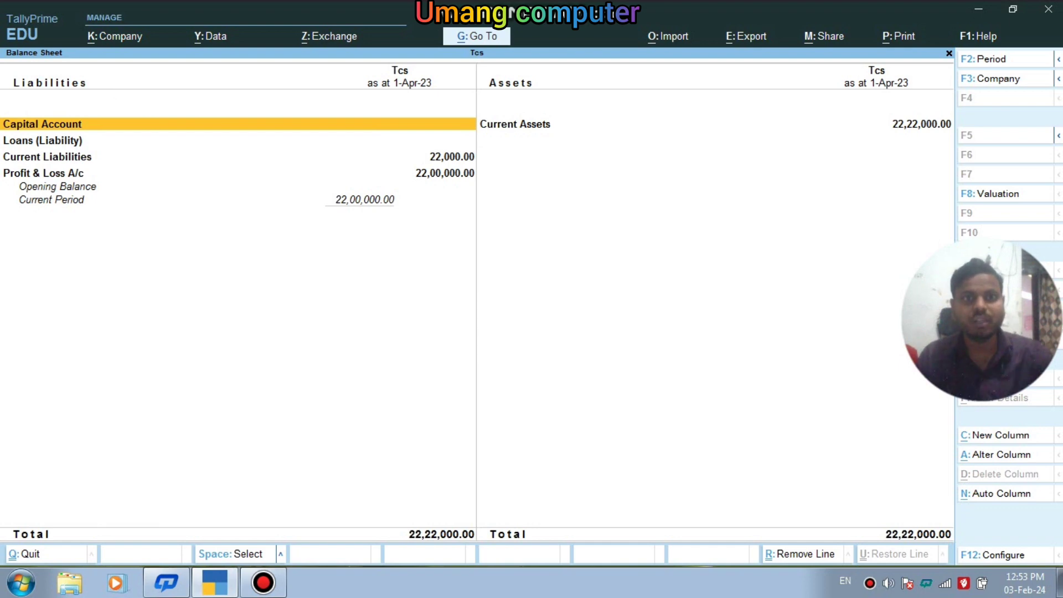
key(Escape)
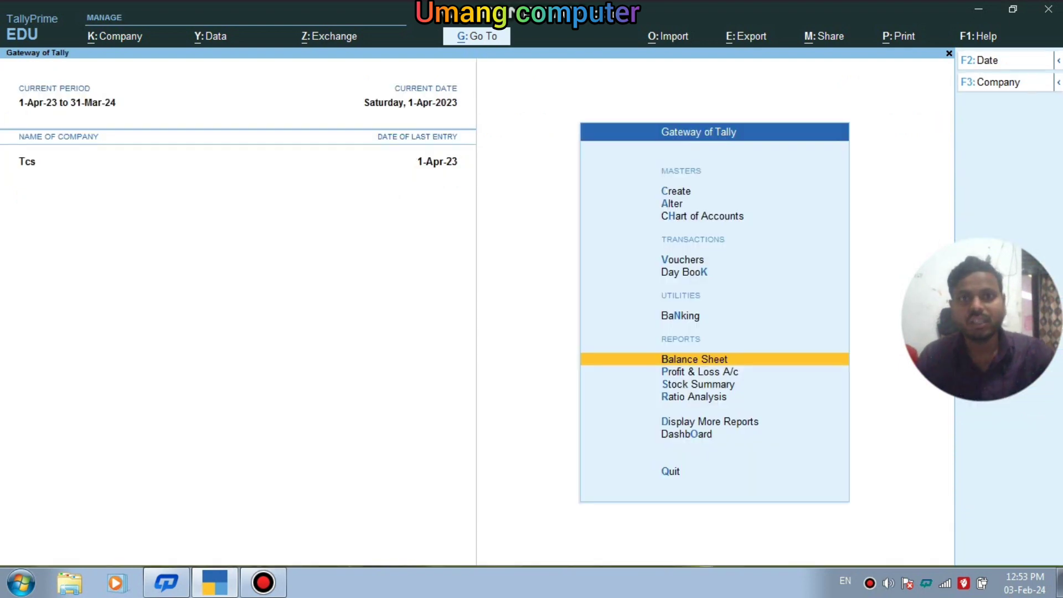
- Open the Day Book from the additional accounting reports
key(Down)
key(Down)
key(Down)
key(Down)
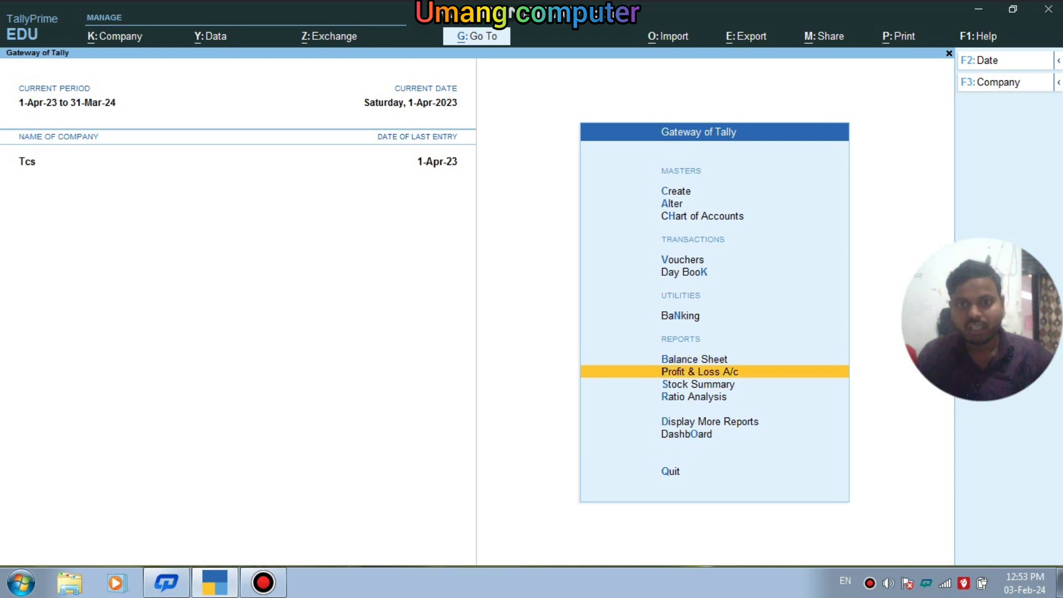
key(Return)
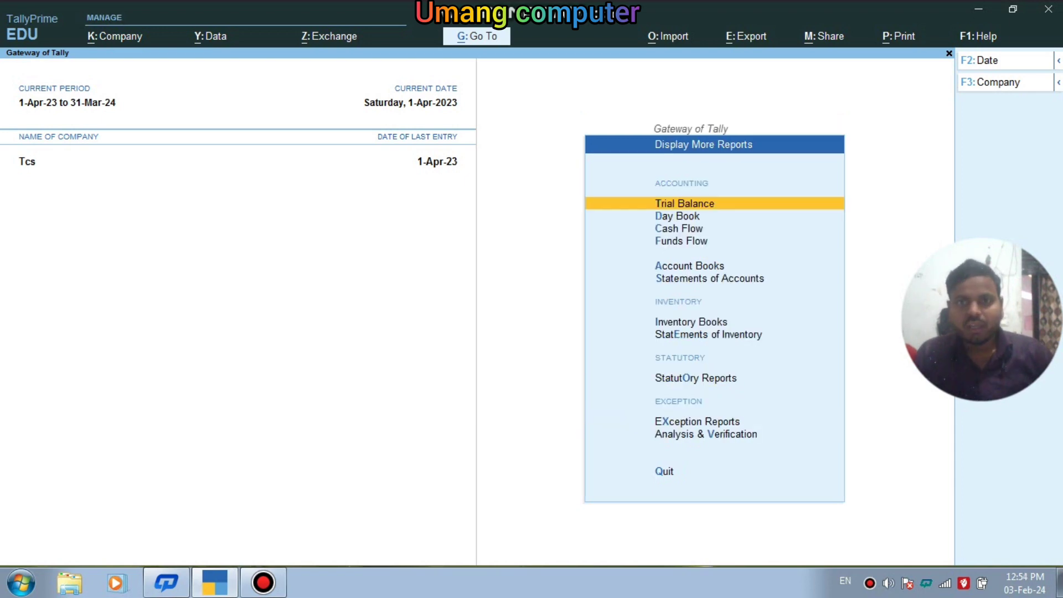
key(Down)
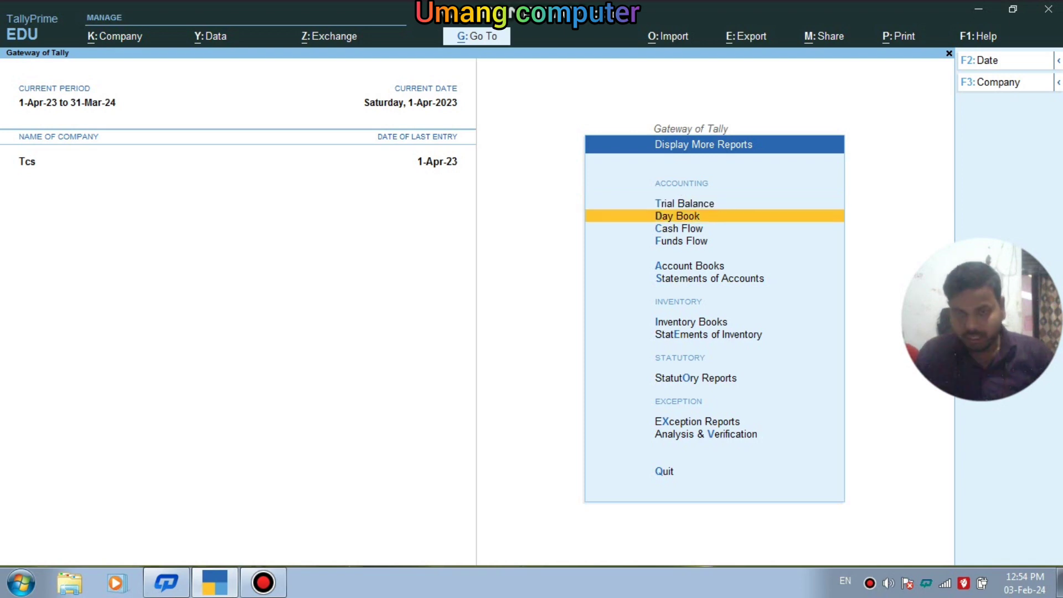
key(Return)
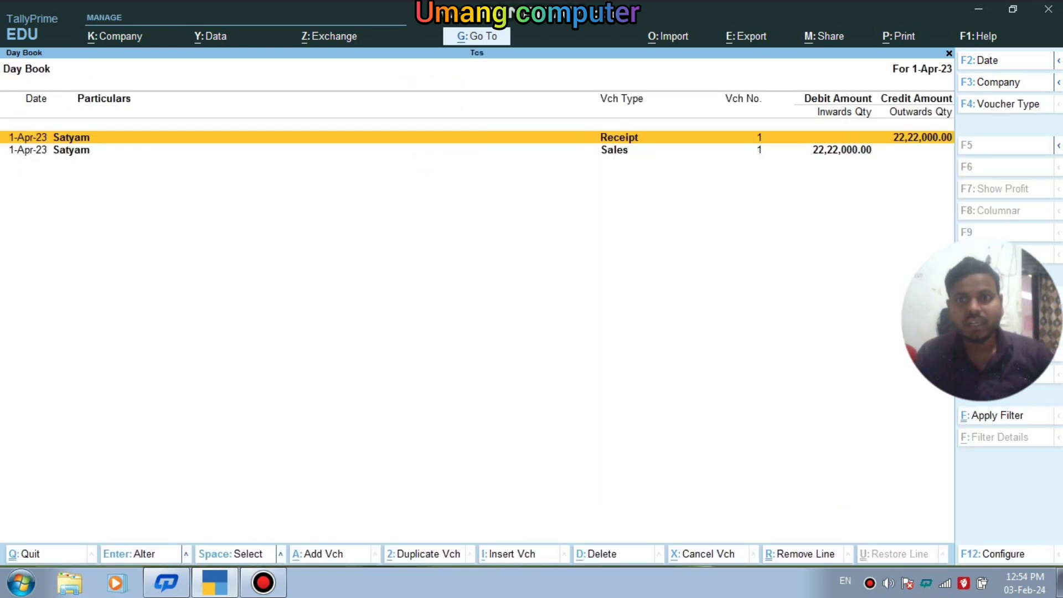
- Open the sales voucher listed in the Day Book for 1-Apr-23
key(Down)
key(Up)
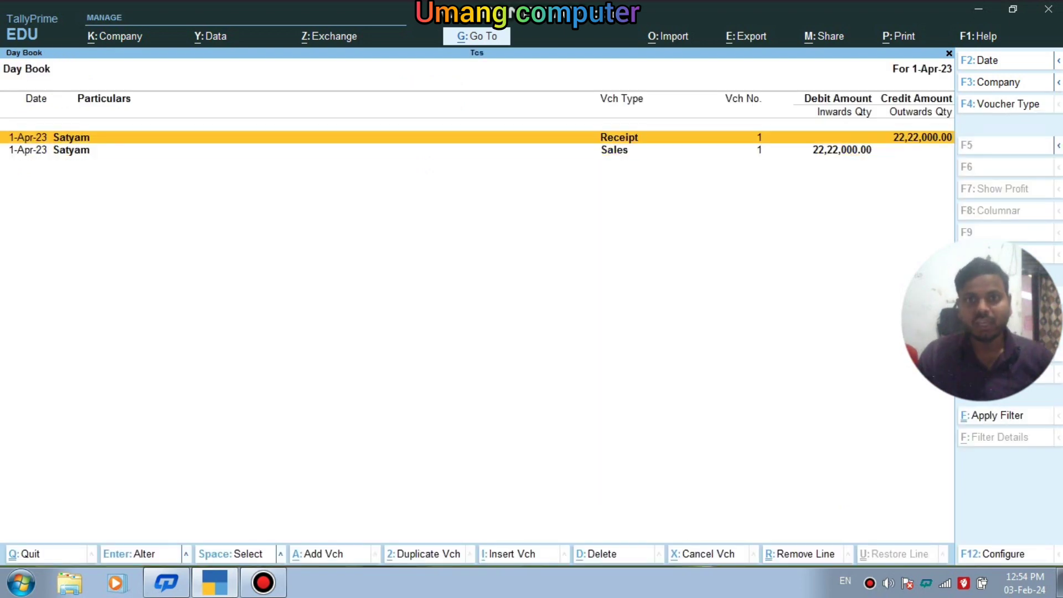
key(Down)
key(Return)
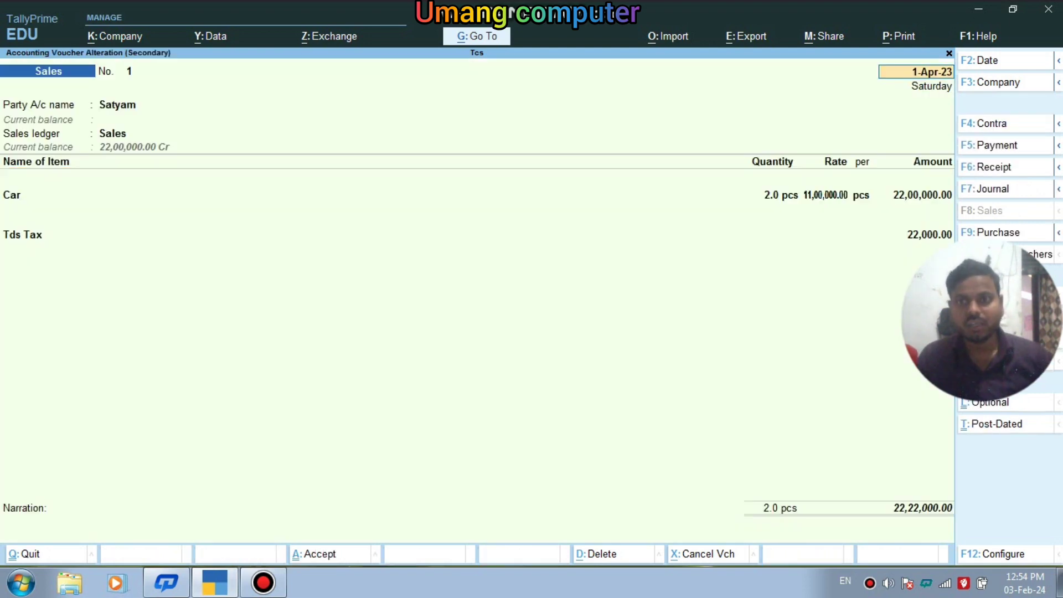
- Generate a print preview of the current sales voucher as an invoice
key(alt+p)
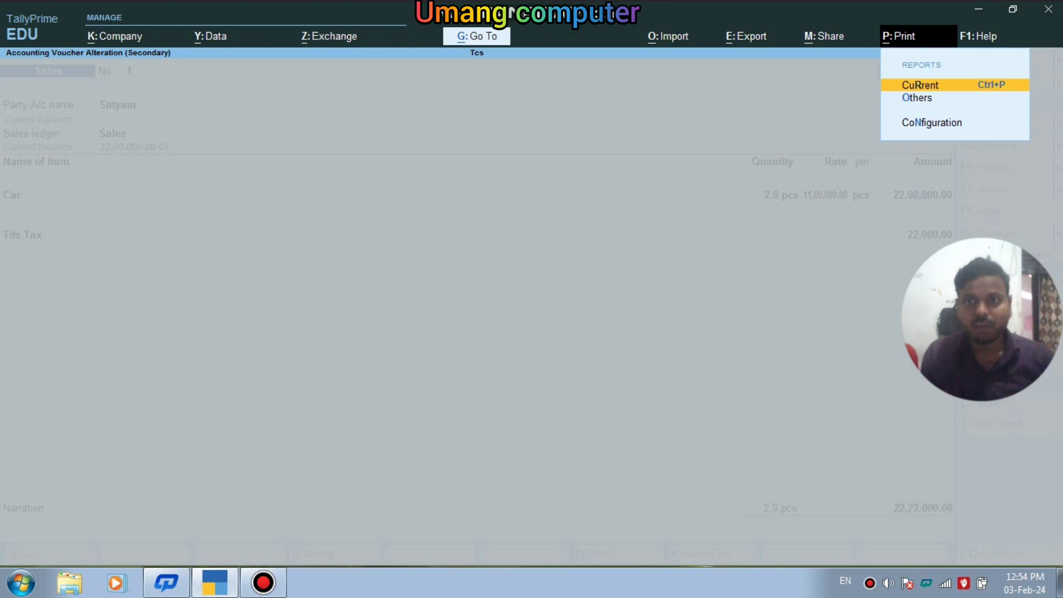
key(Return)
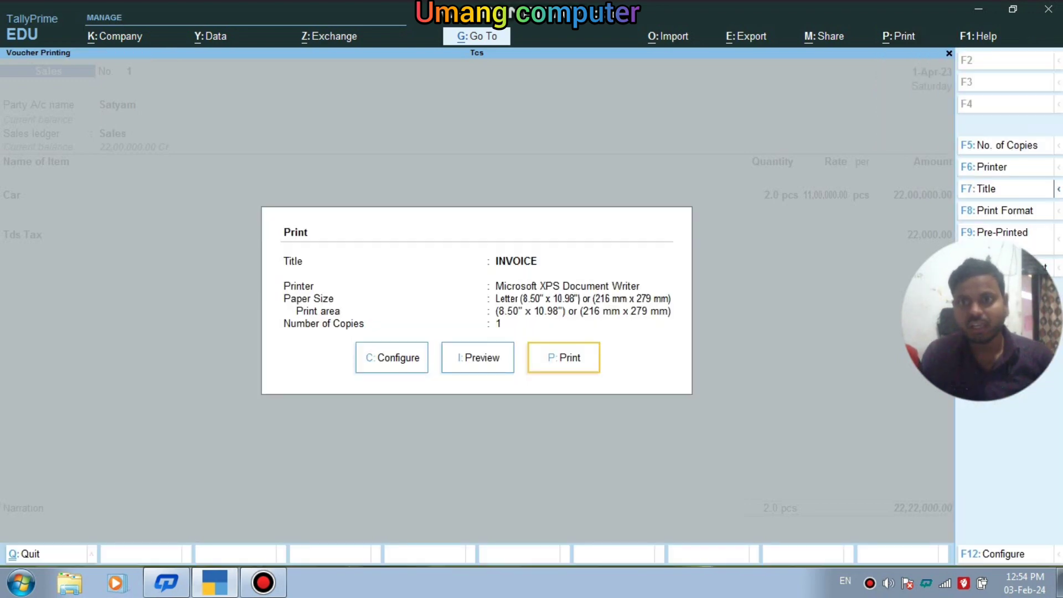
key(Left)
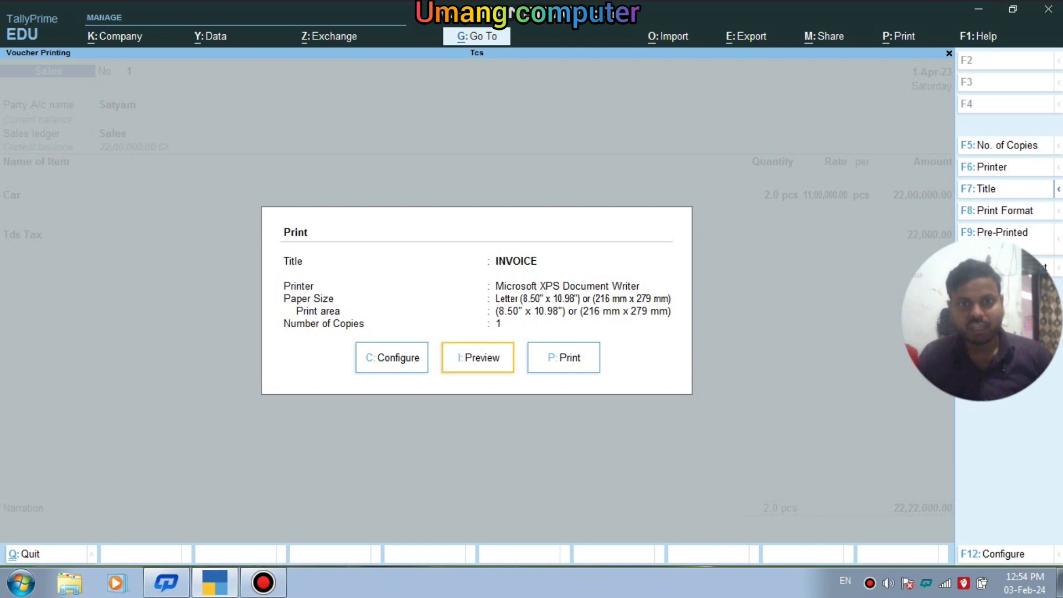
key(Return)
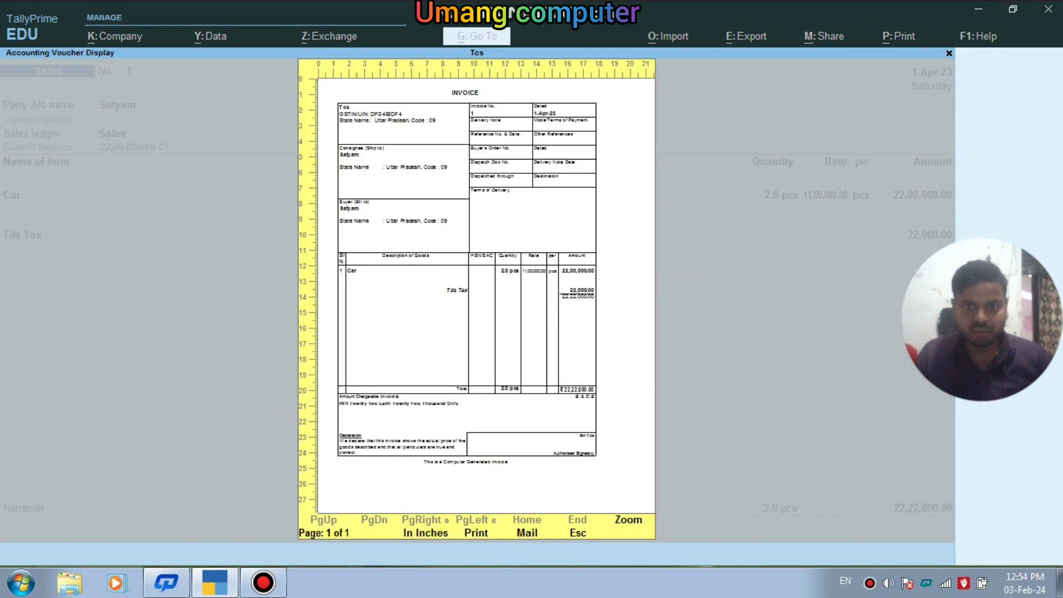
- Zoom the invoice preview, examine its party details, item line, tax and total, and return to the sales voucher without printing
click(626, 520)
scroll(458, 301, down, 2)
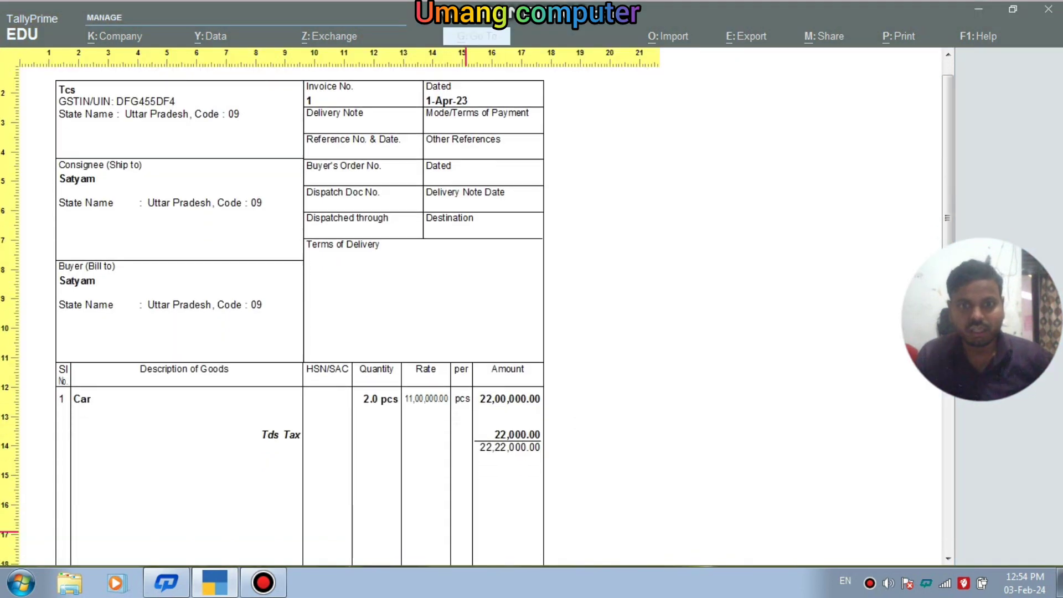
scroll(465, 533, down, 1)
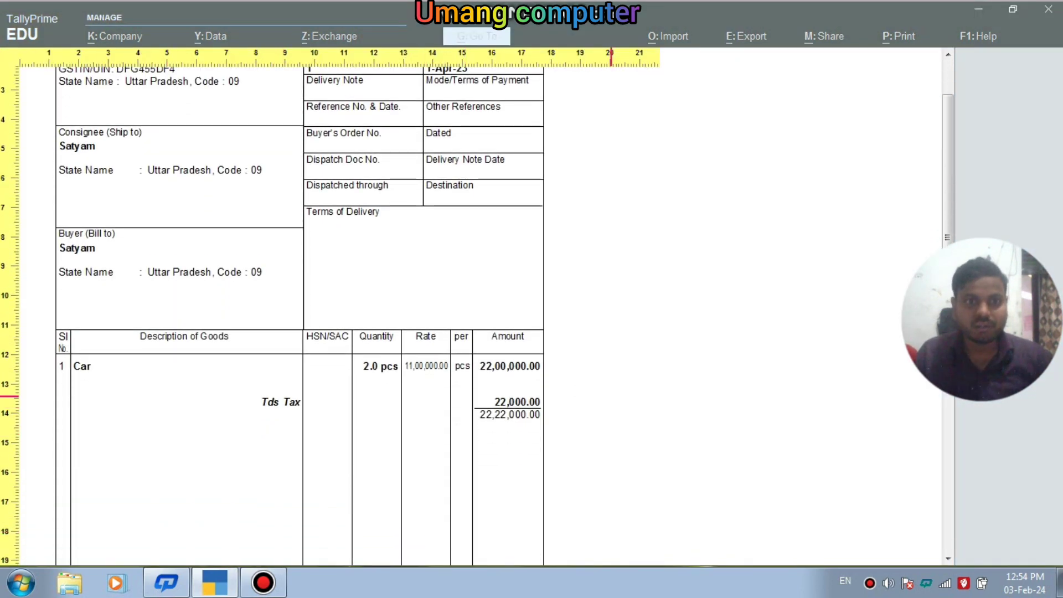
scroll(518, 413, down, 2)
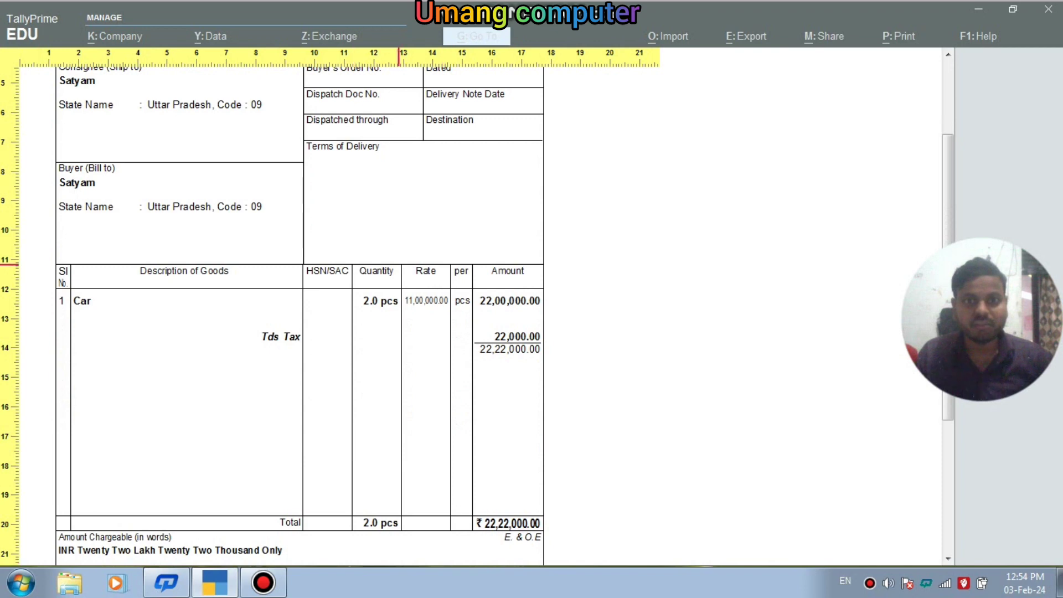
scroll(462, 358, up, 1)
scroll(363, 78, up, 2)
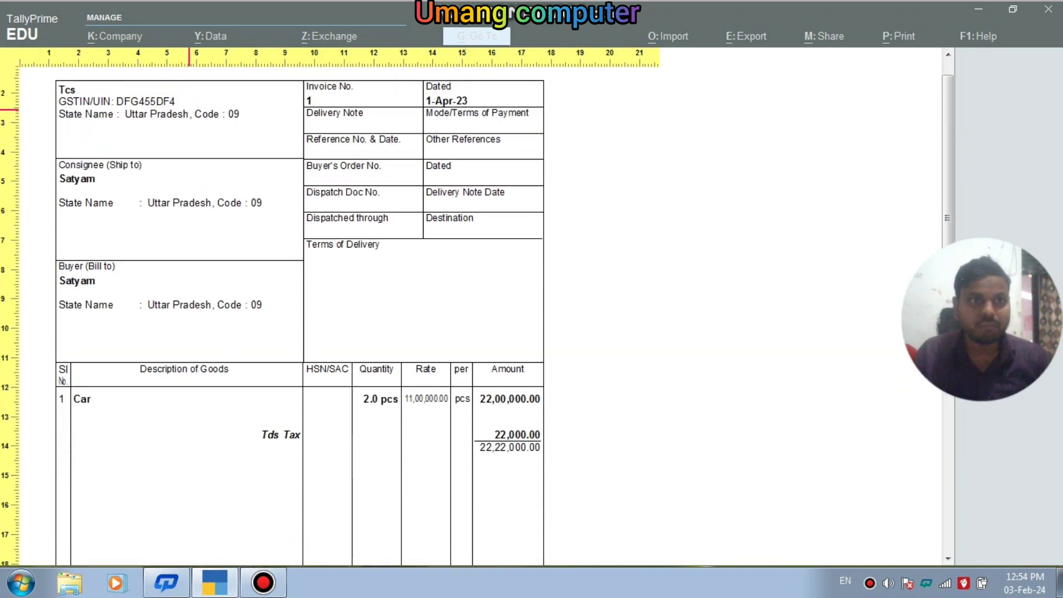
scroll(386, 336, down, 1)
scroll(386, 335, down, 5)
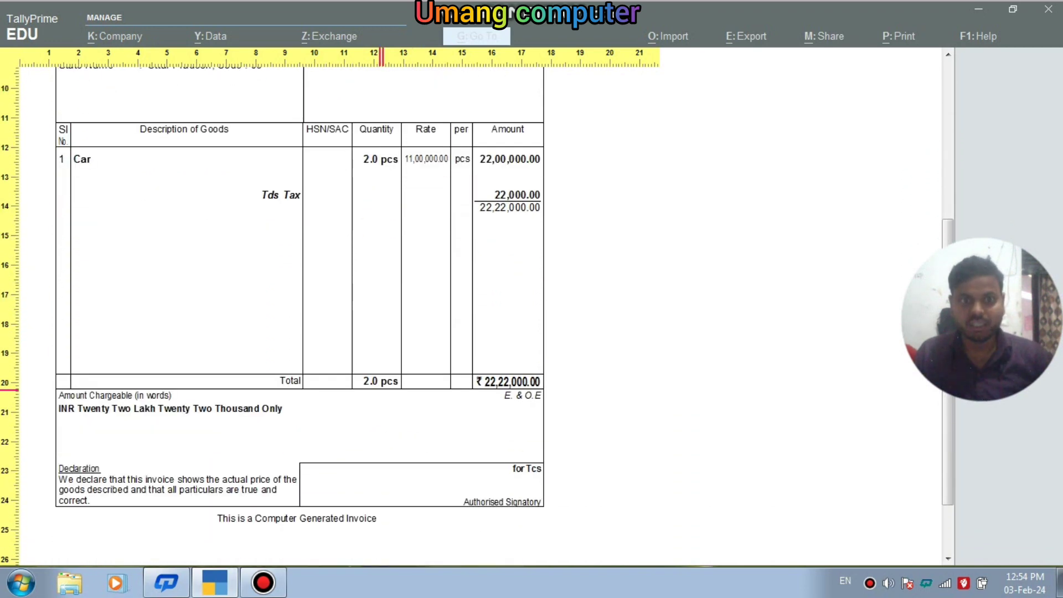
scroll(380, 389, down, 2)
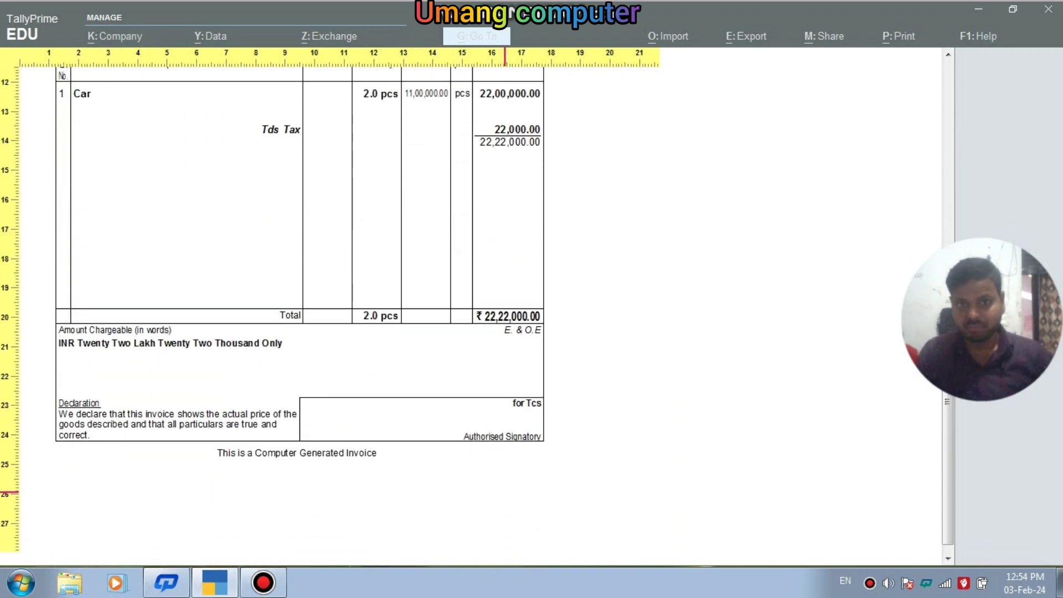
scroll(477, 306, up, 7)
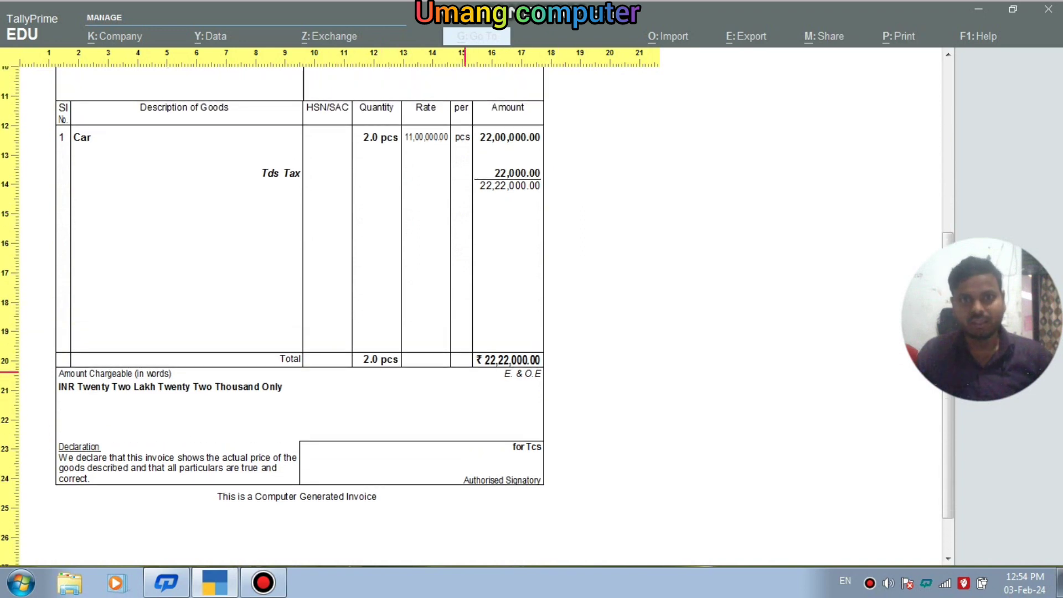
scroll(477, 316, up, 1)
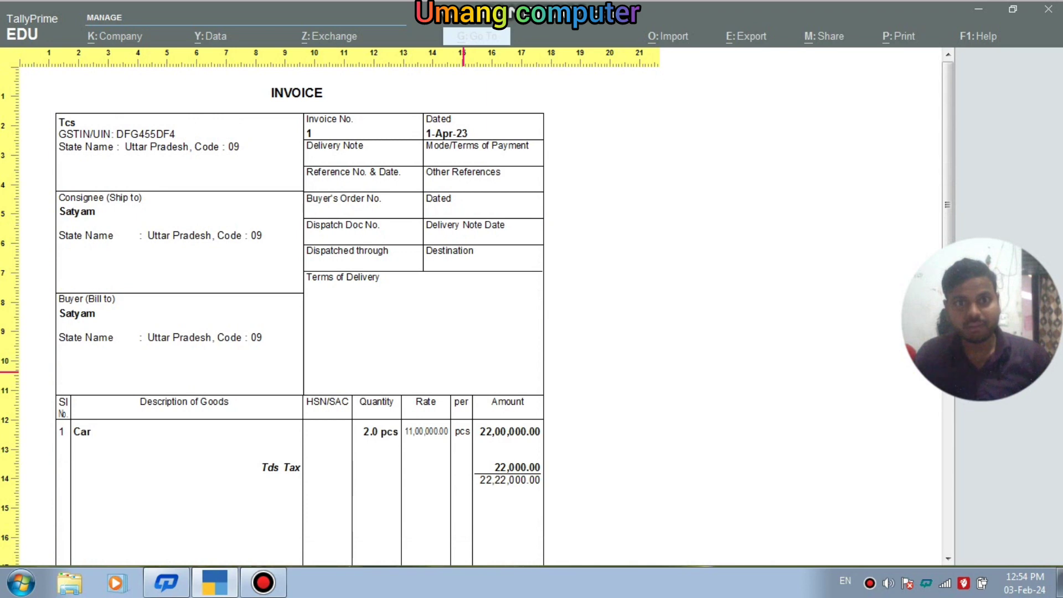
scroll(462, 371, down, 2)
scroll(462, 370, up, 2)
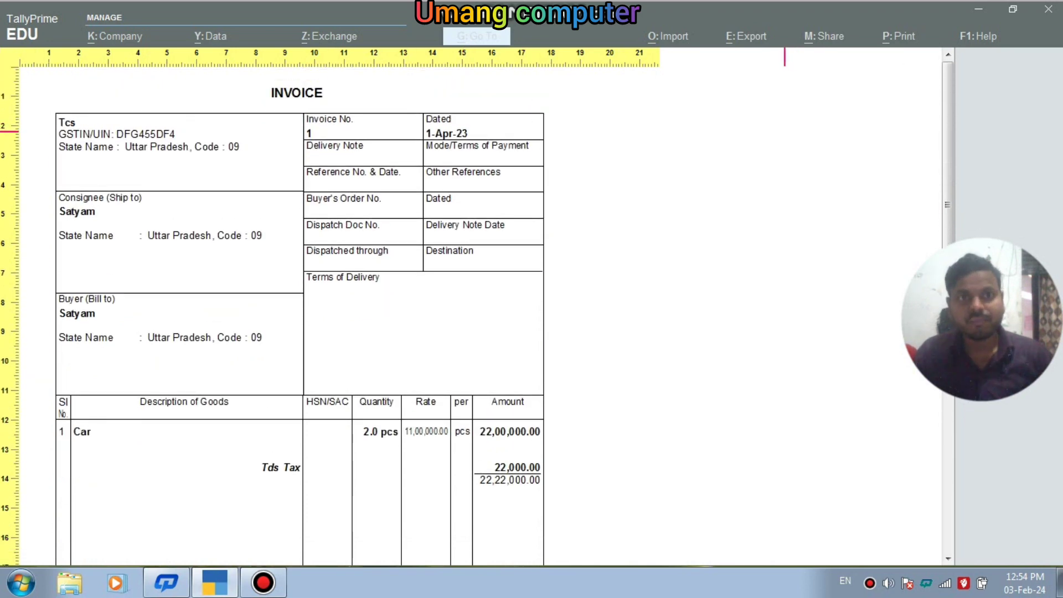
key(Escape)
key(Escape)
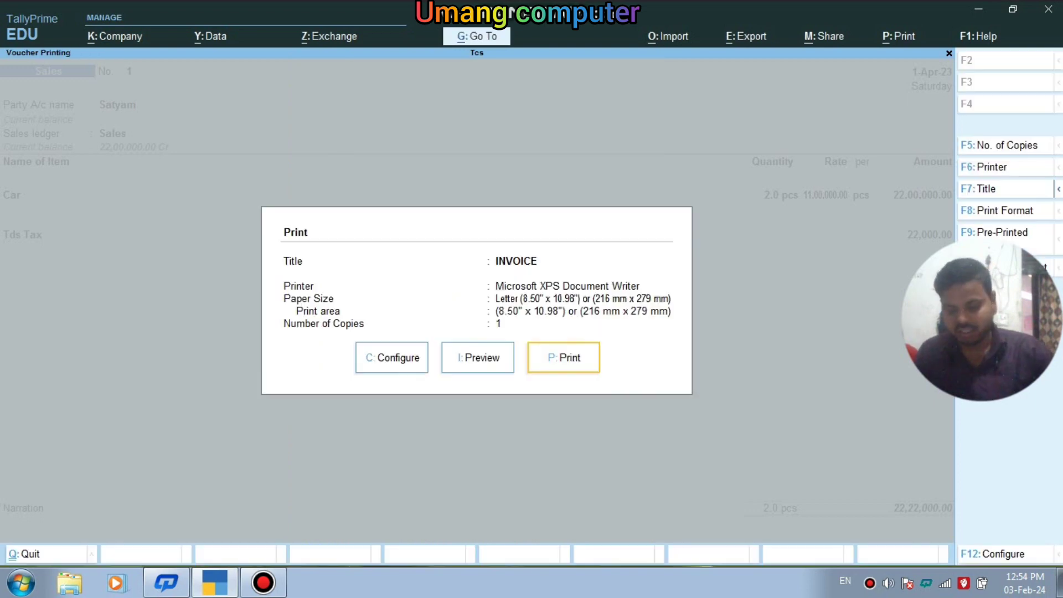
key(Escape)
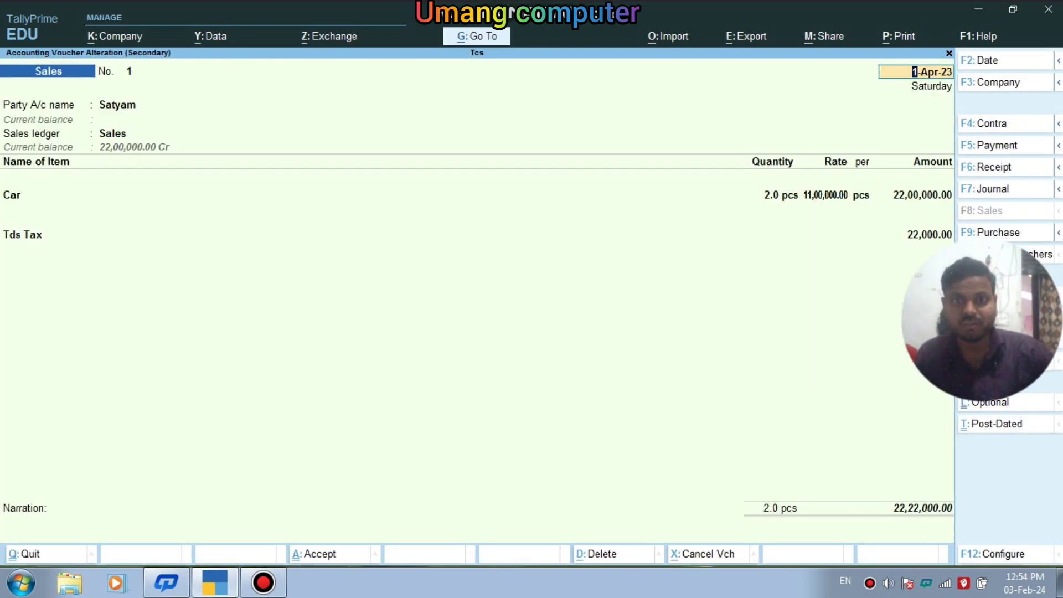